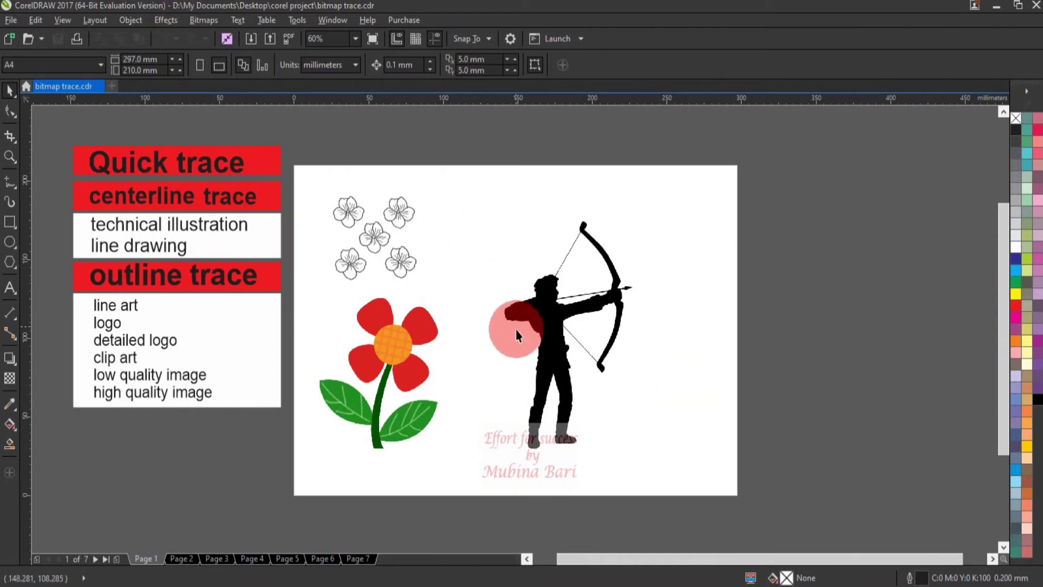
Step: Quick Trace the archer silhouette bitmap and move the traced shape off to the original's right side
{"action": "left_click", "coordinate": [542, 352]}
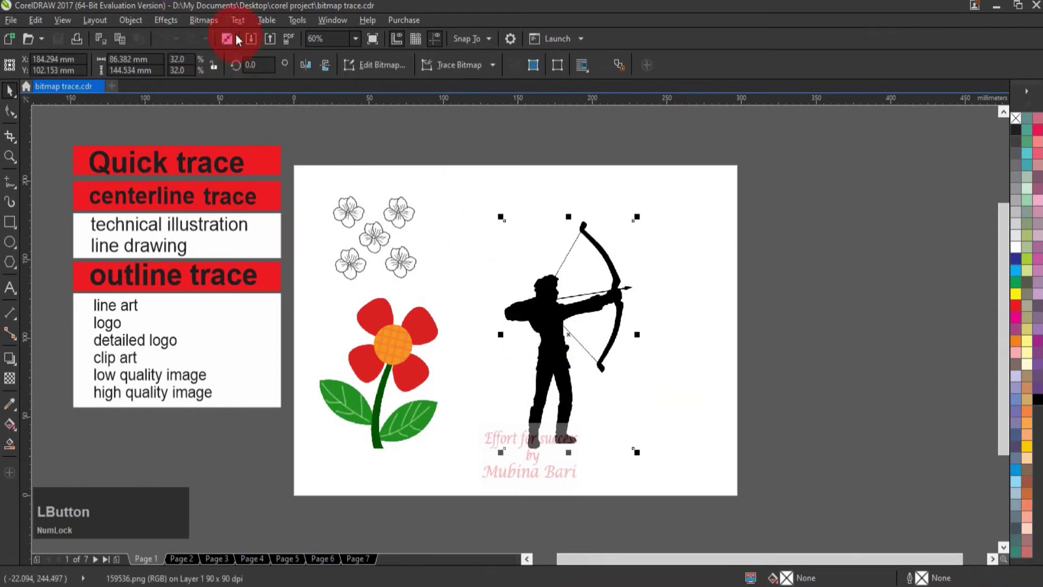
{"action": "left_click", "coordinate": [204, 20]}
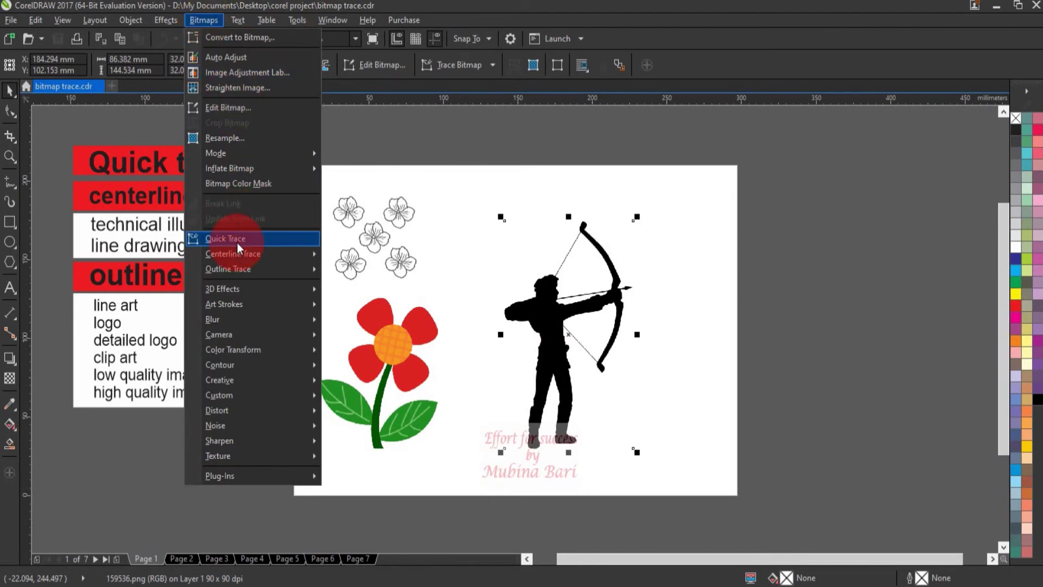
{"action": "mouse_move", "coordinate": [237, 253]}
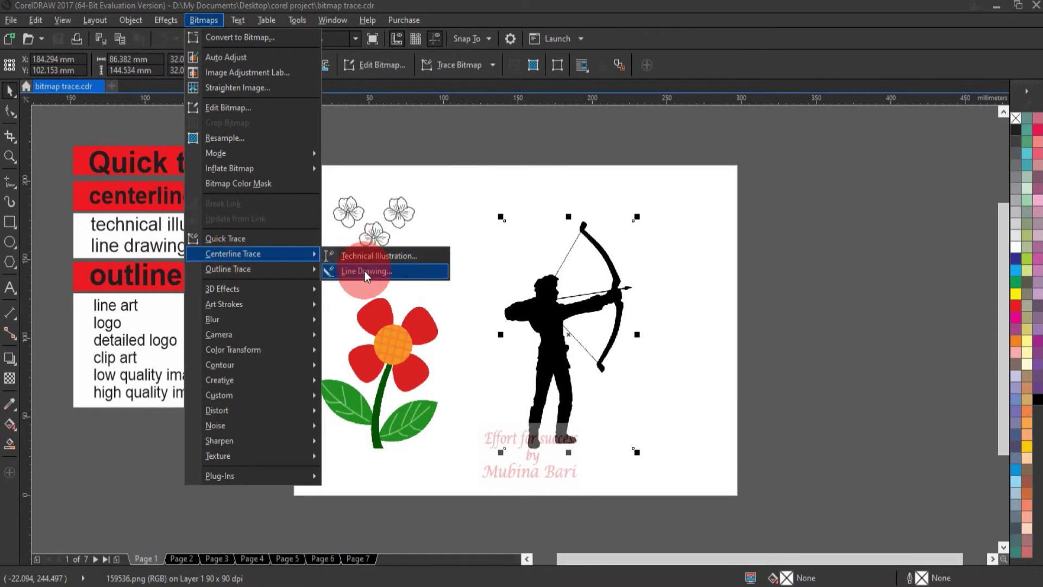
{"action": "mouse_move", "coordinate": [313, 273]}
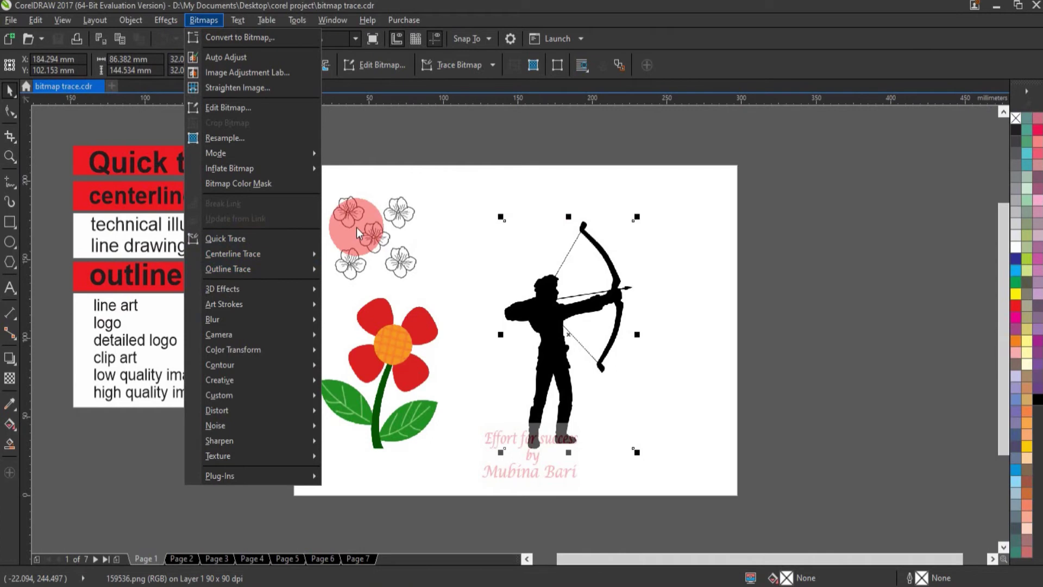
{"action": "left_click", "coordinate": [243, 240]}
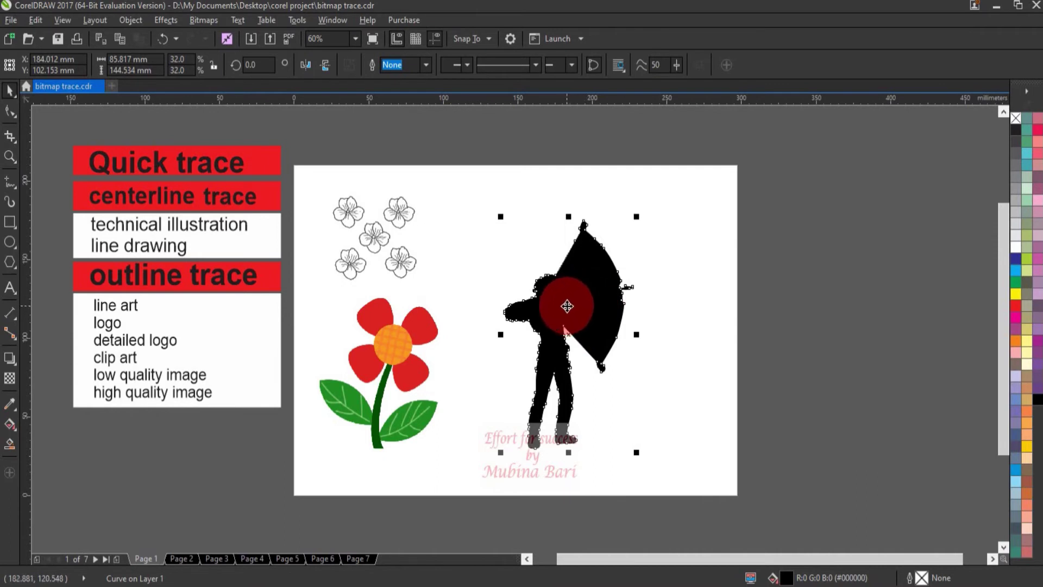
{"action": "left_click_drag", "start_coordinate": [567, 306], "coordinate": [601, 295]}
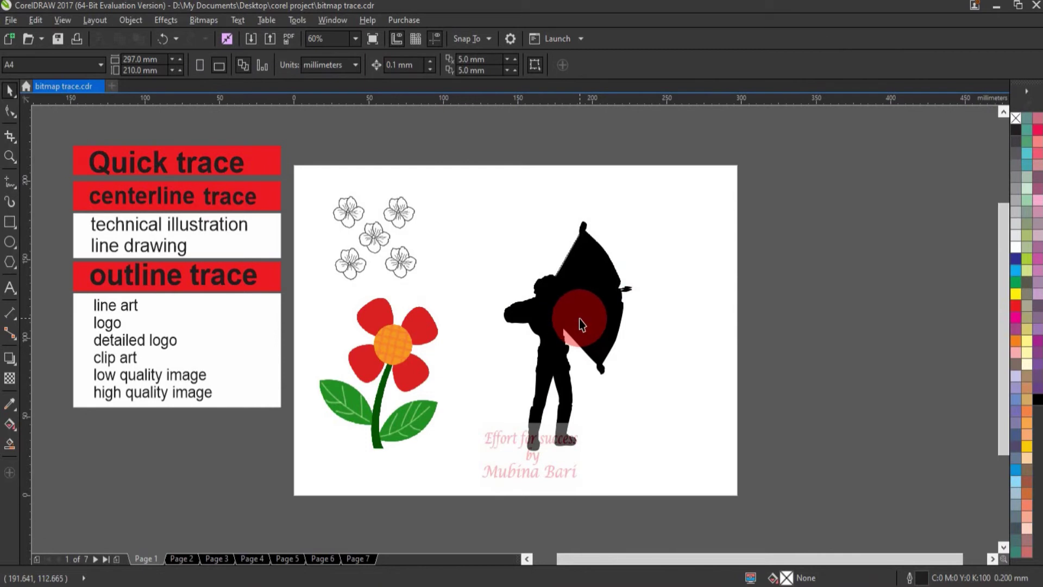
{"action": "mouse_move", "coordinate": [579, 318]}
{"action": "left_mouse_down"}
{"action": "mouse_move", "coordinate": [617, 302]}
{"action": "mouse_move", "coordinate": [722, 297]}
{"action": "left_mouse_up"}
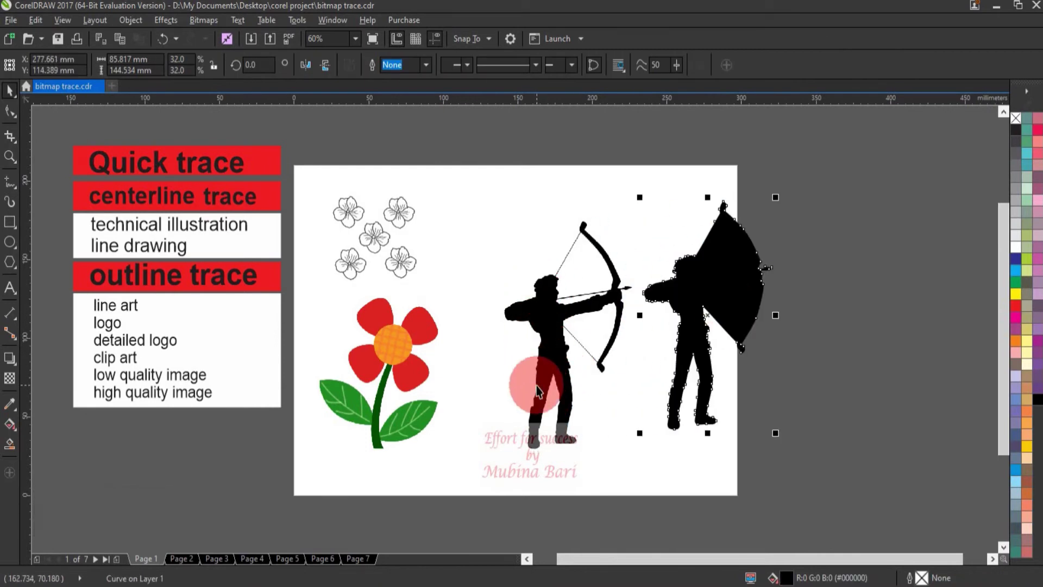
{"action": "left_click", "coordinate": [546, 350]}
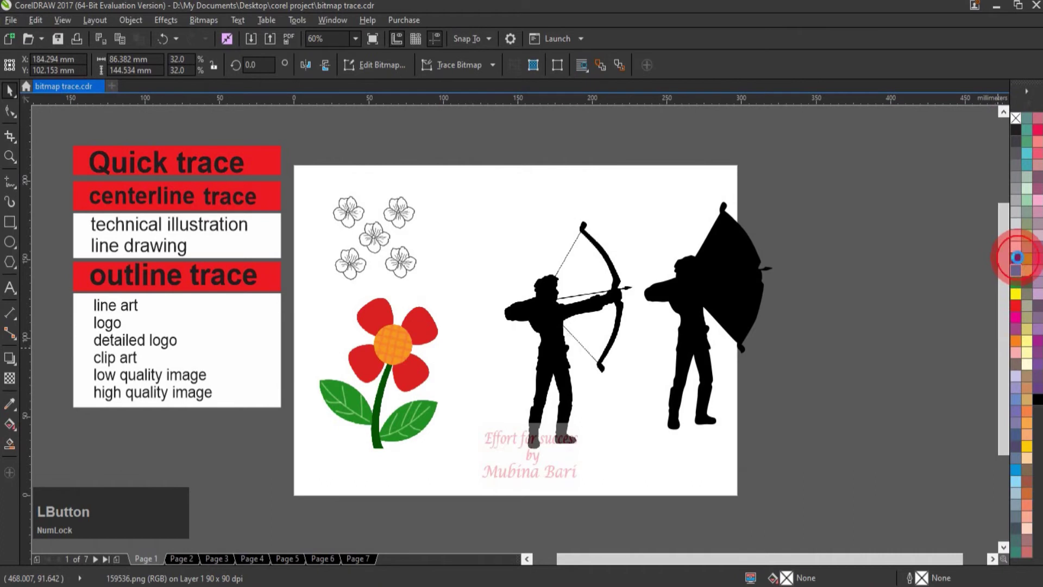
Step: Give the traced archer a red fill and a blue outline 2.0 mm wide
{"action": "left_click", "coordinate": [728, 304]}
{"action": "left_click", "coordinate": [1016, 307]}
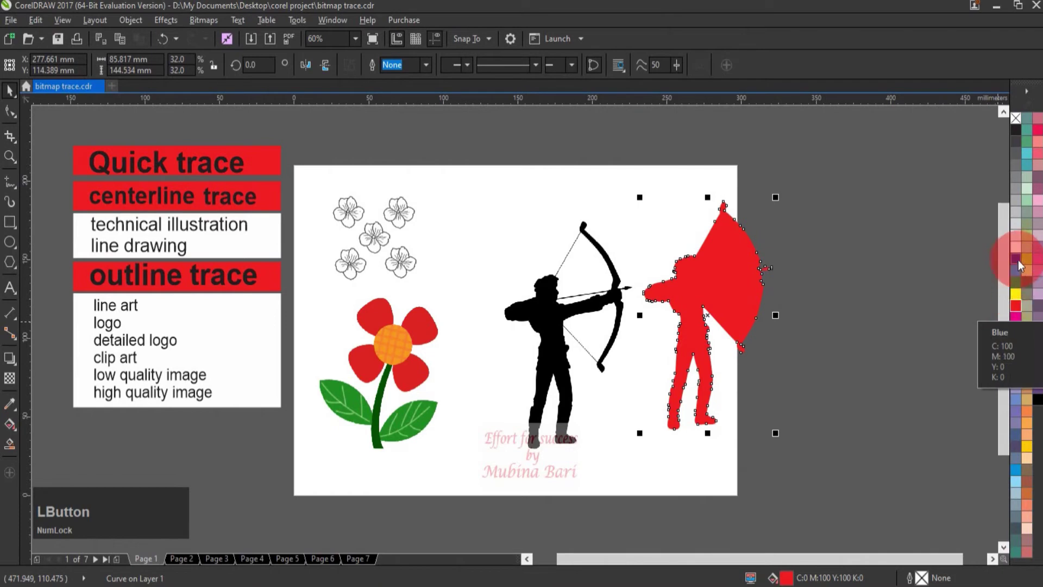
{"action": "right_click", "coordinate": [1017, 261]}
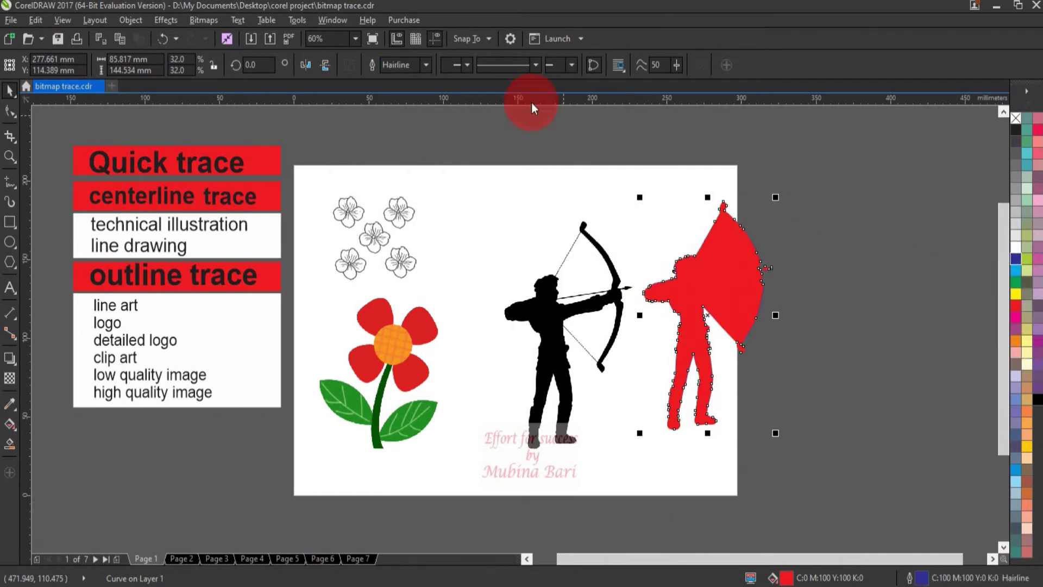
{"action": "left_click", "coordinate": [427, 66]}
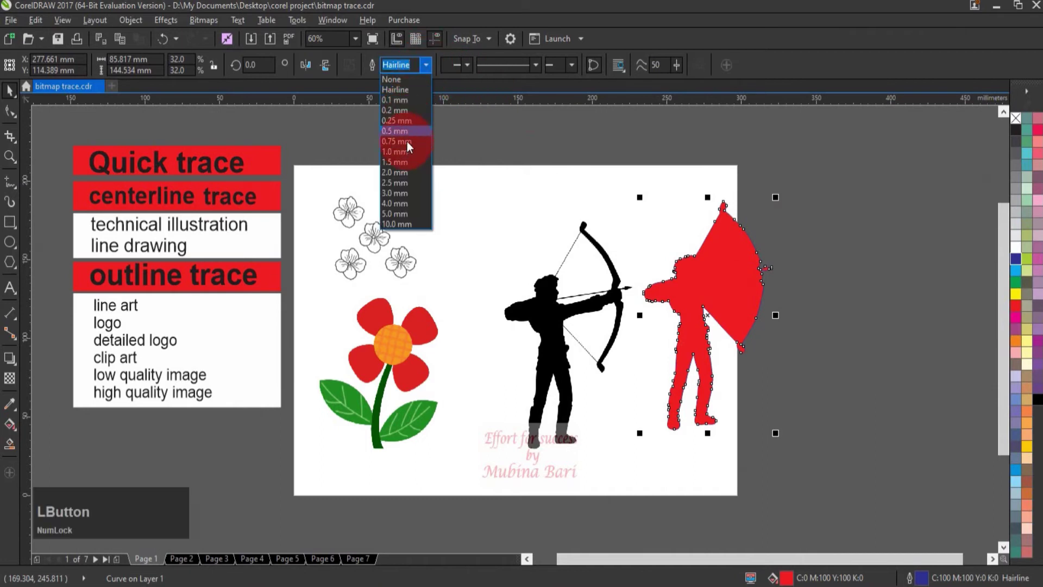
{"action": "left_click", "coordinate": [408, 173]}
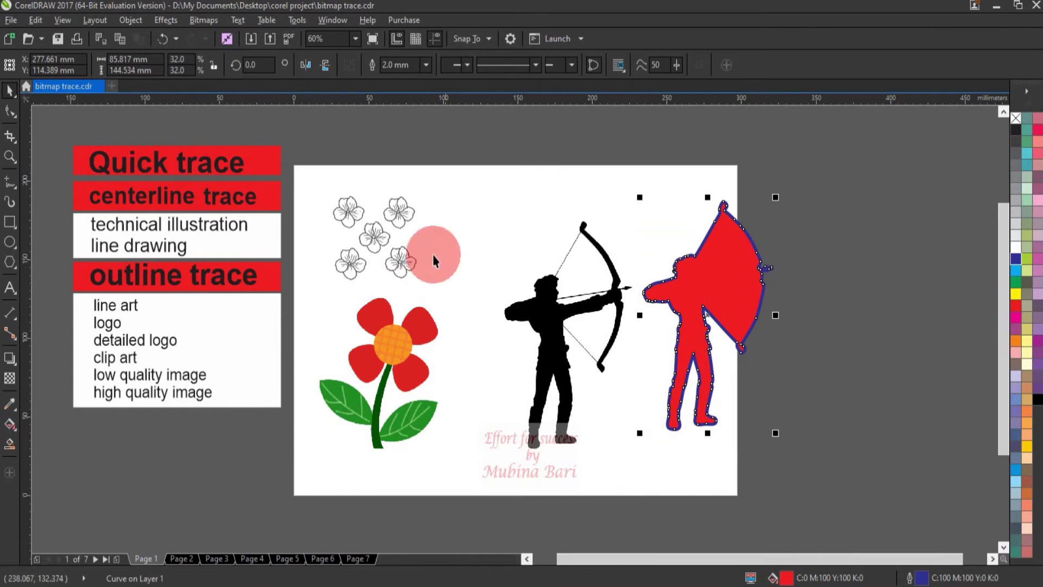
Step: Quick Trace the bitmap of five line-drawn flowers and move the traced group to the right of the original
{"action": "left_click", "coordinate": [401, 266]}
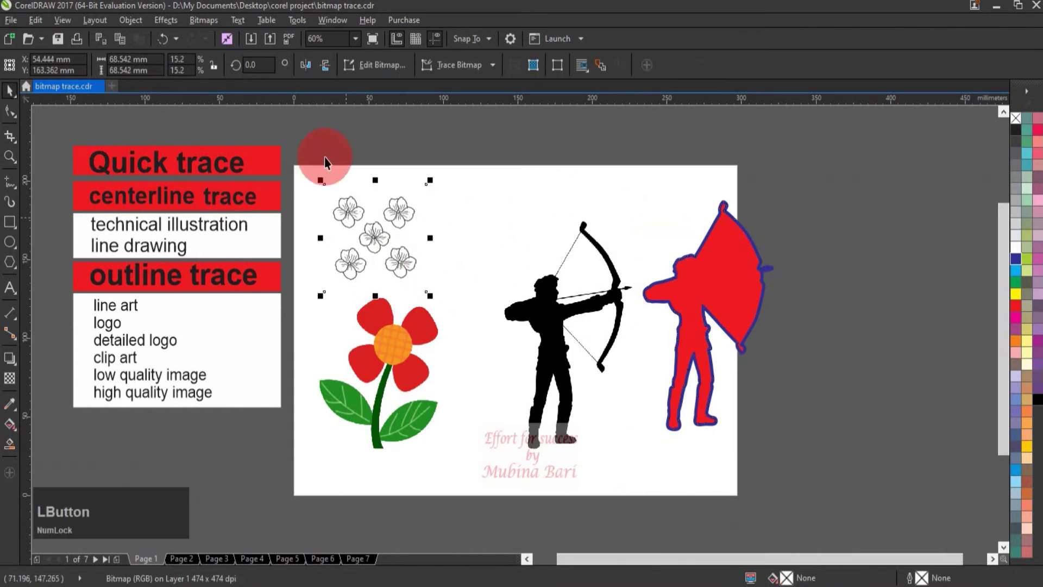
{"action": "left_click", "coordinate": [204, 20]}
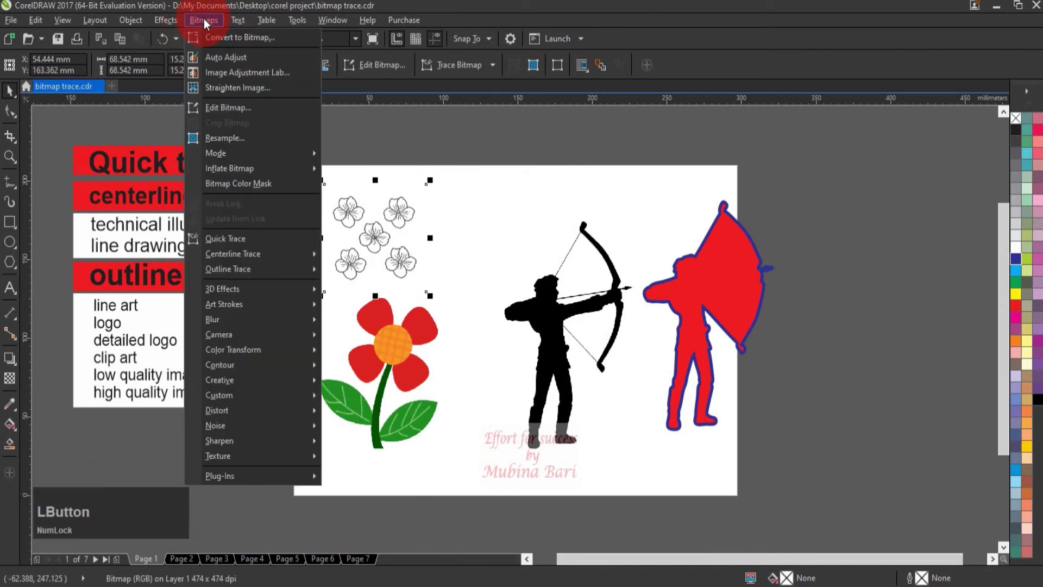
{"action": "left_click", "coordinate": [237, 239]}
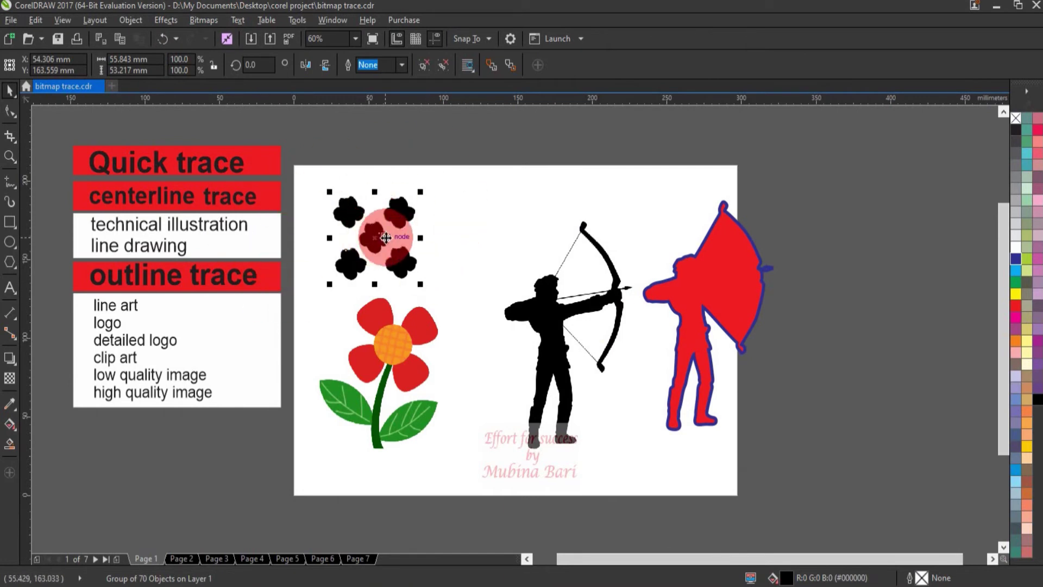
{"action": "mouse_move", "coordinate": [374, 230]}
{"action": "left_mouse_down"}
{"action": "mouse_move", "coordinate": [459, 228]}
{"action": "mouse_move", "coordinate": [496, 214]}
{"action": "mouse_move", "coordinate": [502, 233]}
{"action": "mouse_move", "coordinate": [455, 253]}
{"action": "left_mouse_up"}
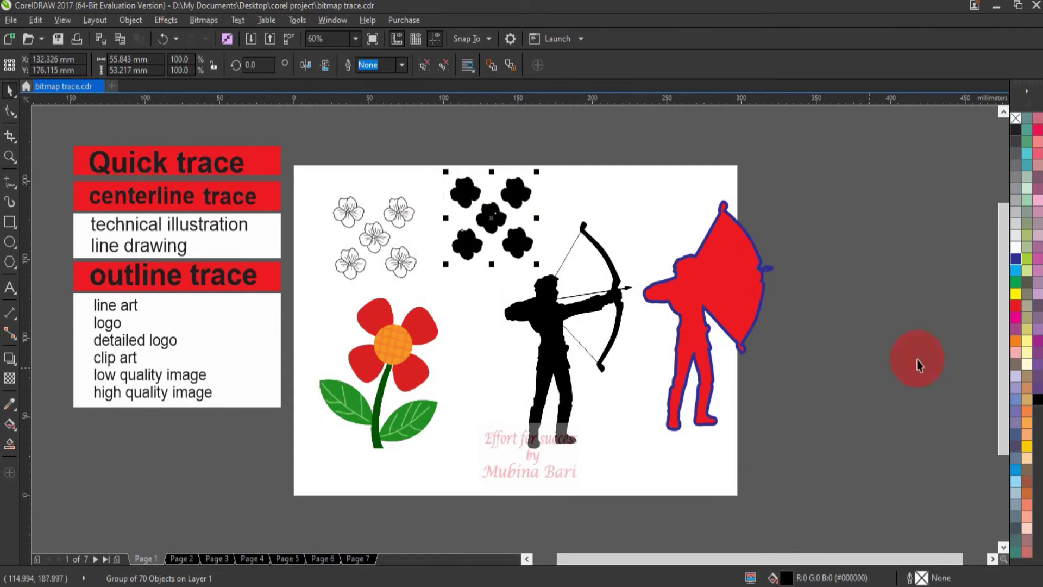
Step: Try a yellow fill on the whole group of traced flowers, and undo it
{"action": "left_click", "coordinate": [1015, 296]}
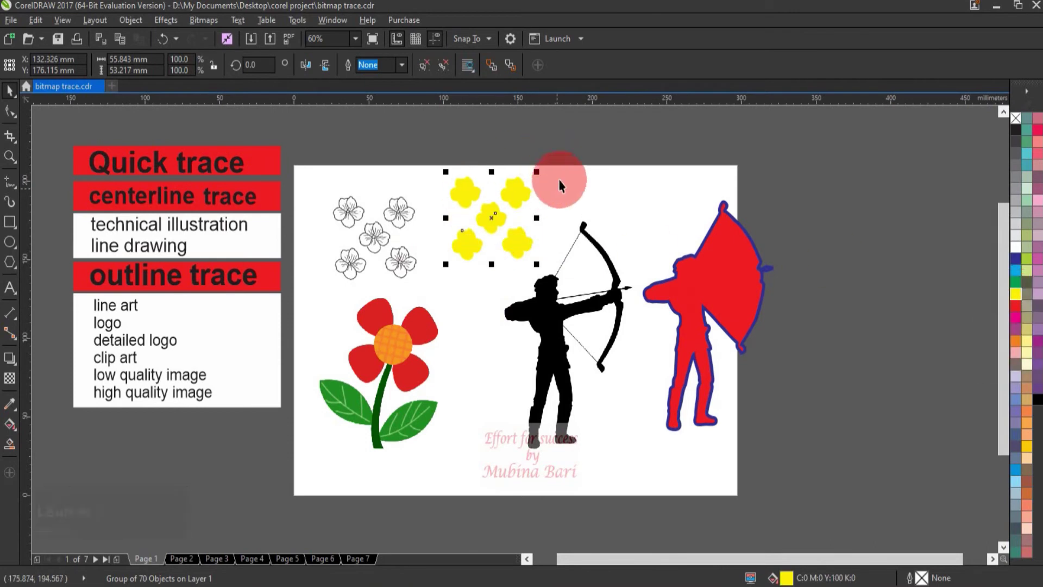
{"action": "key", "text": "ctrl+z"}
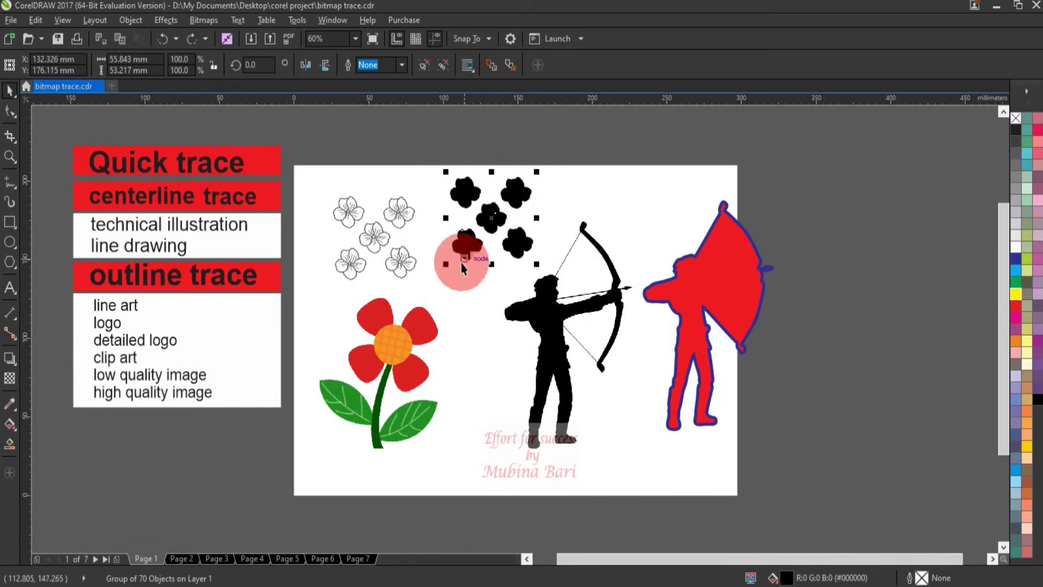
Step: Ungroup the five traced flowers and fill only the lower-left one with red
{"action": "left_click", "coordinate": [424, 70]}
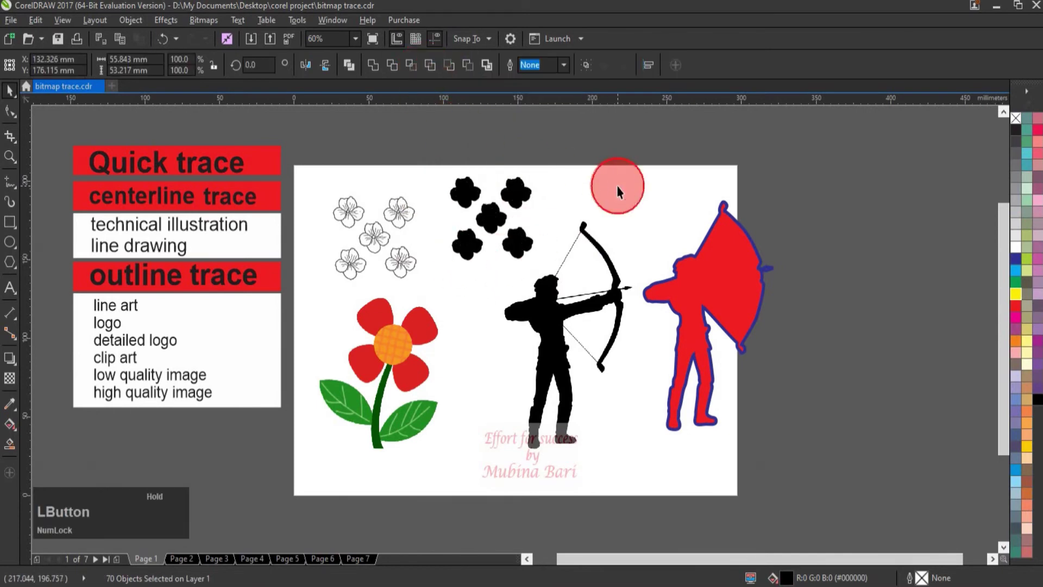
{"action": "left_click", "coordinate": [529, 175]}
{"action": "left_click", "coordinate": [465, 268]}
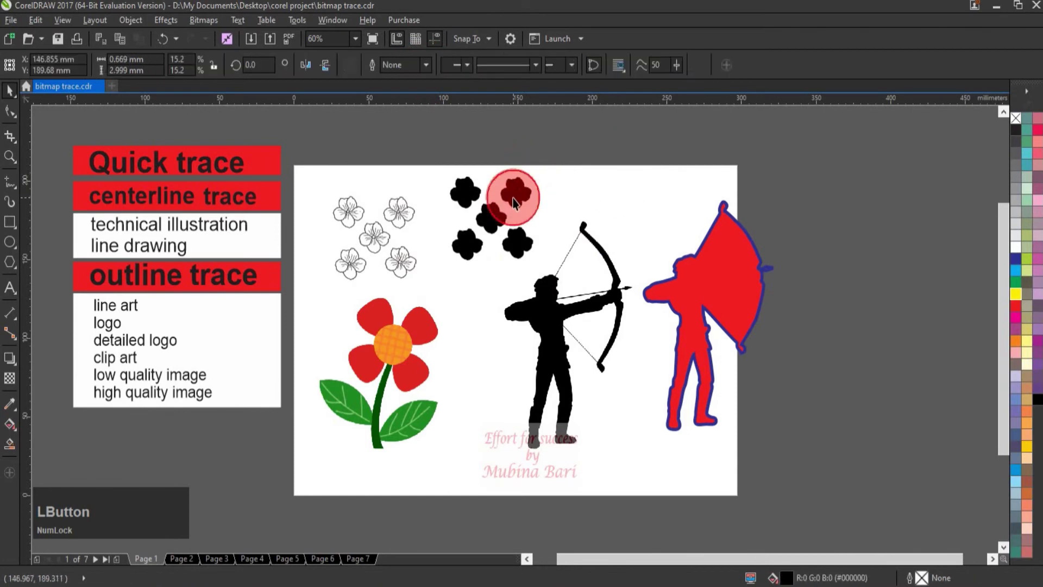
{"action": "left_click", "coordinate": [465, 260]}
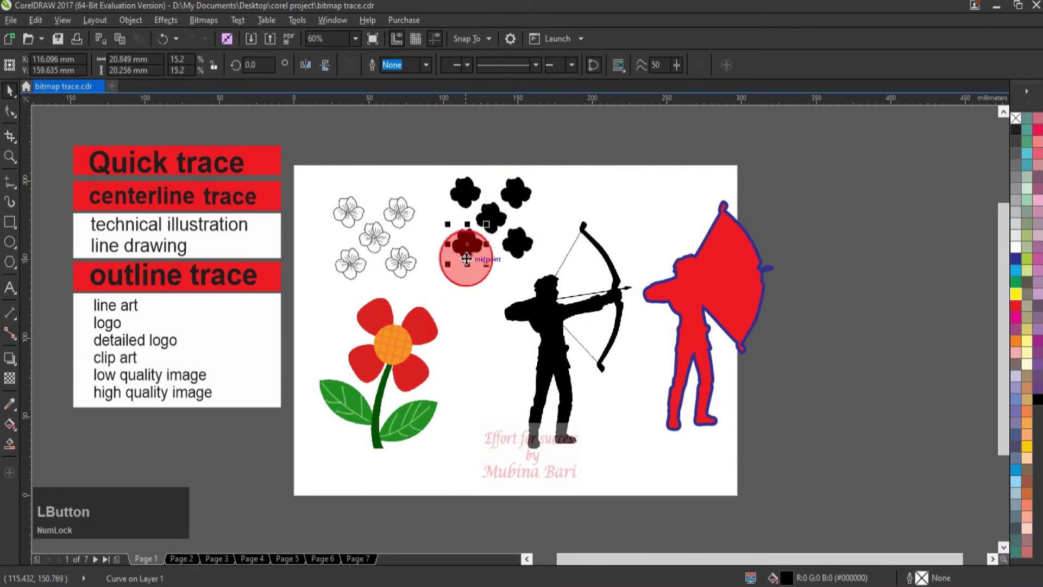
{"action": "left_click", "coordinate": [1014, 306]}
{"action": "left_click", "coordinate": [467, 291]}
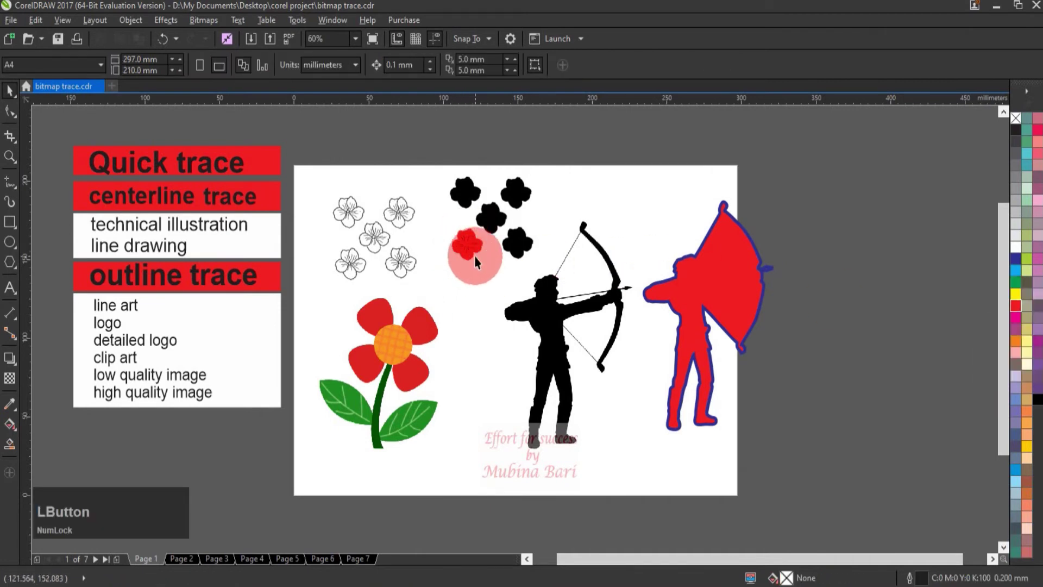
Step: Fill the upper-left traced flower with yellow and the centre one with cyan
{"action": "left_click", "coordinate": [466, 208]}
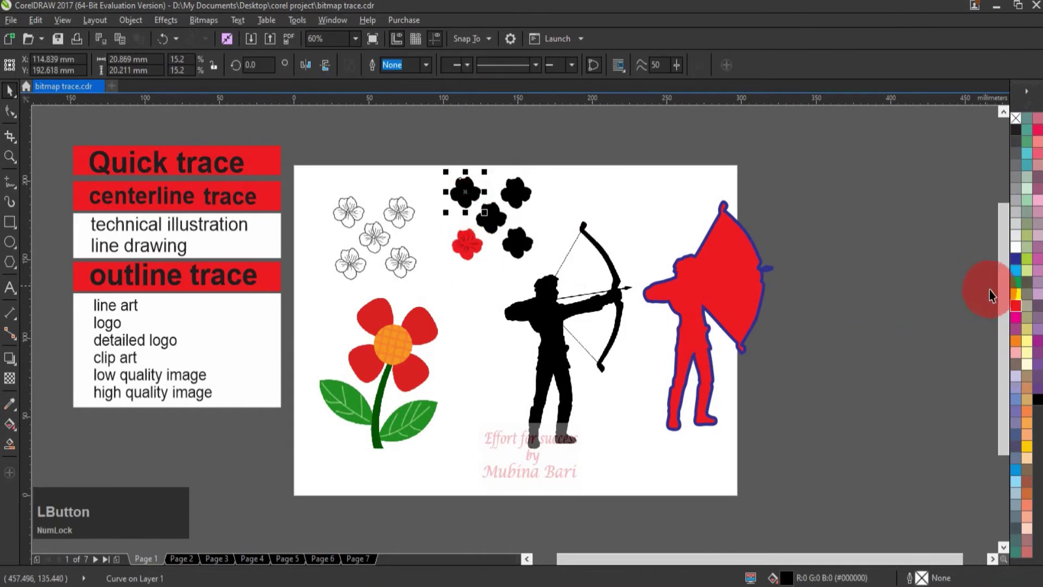
{"action": "left_click", "coordinate": [1016, 295]}
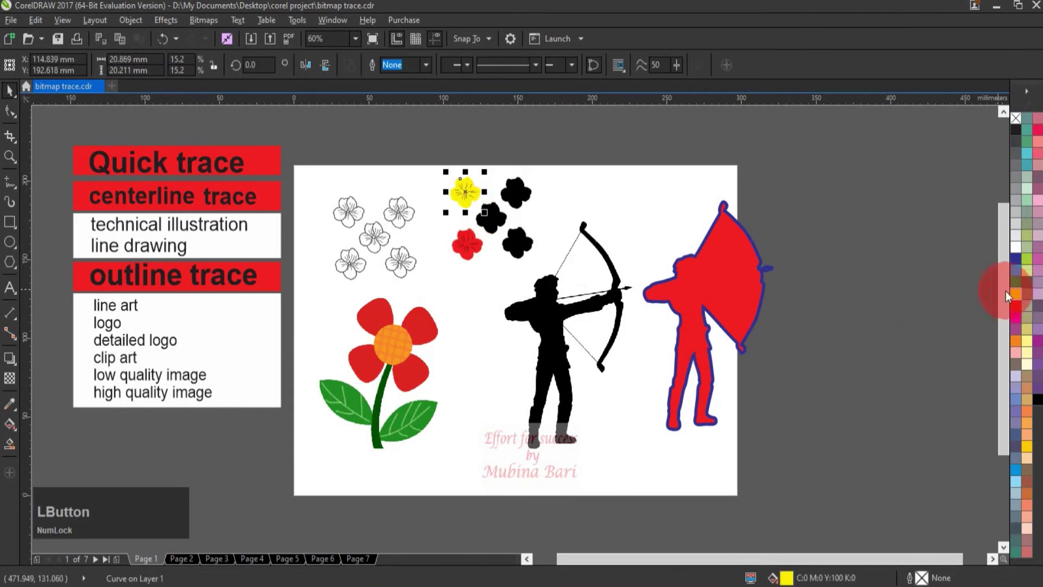
{"action": "left_click", "coordinate": [492, 231]}
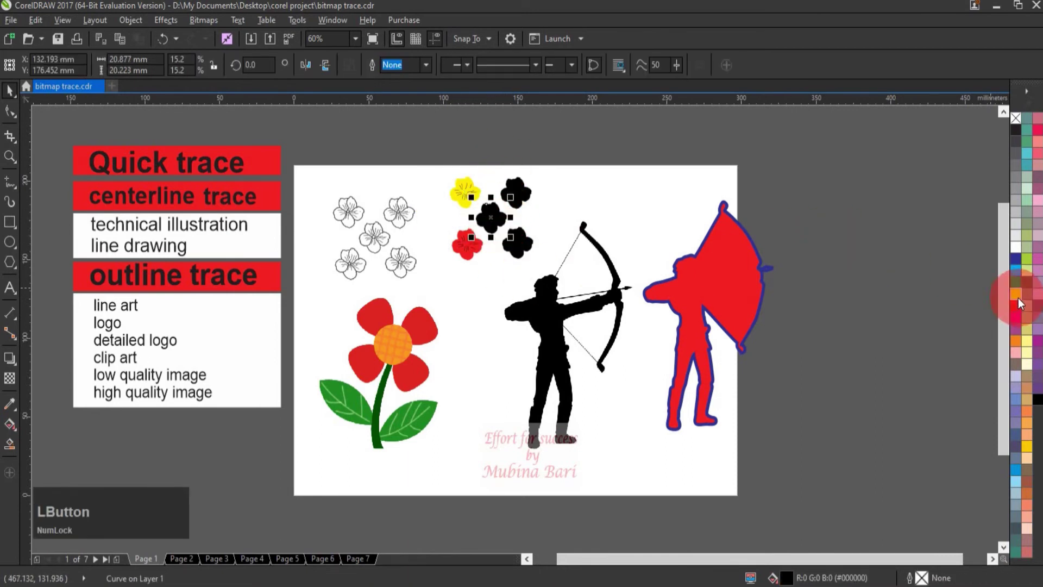
{"action": "left_click", "coordinate": [1012, 270]}
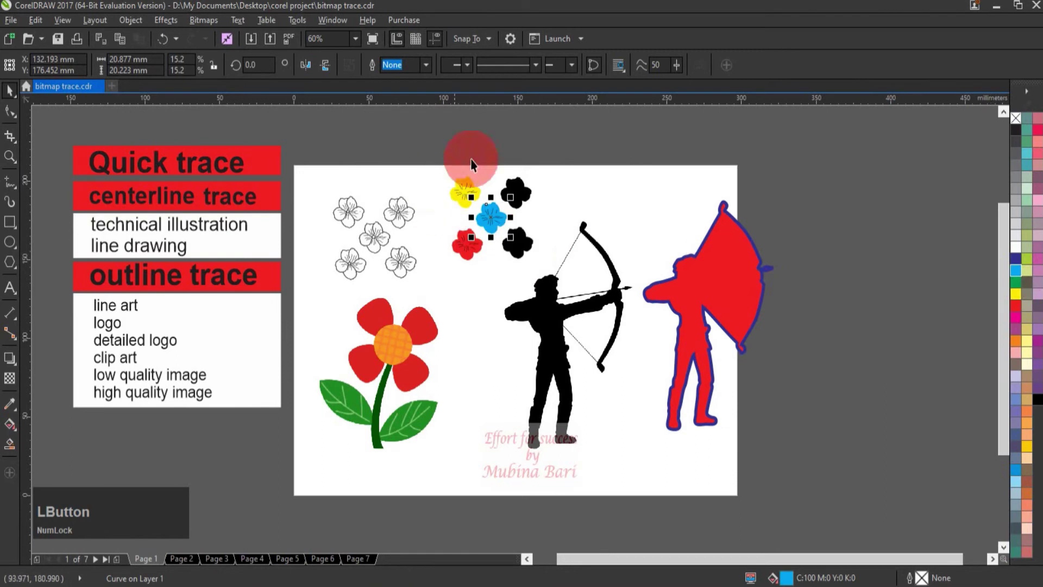
Step: Delete all the traced small flowers and the red traced archer, keeping the original bitmaps
{"action": "left_click_drag", "start_coordinate": [440, 170], "coordinate": [543, 265]}
{"action": "key", "text": "Delete"}
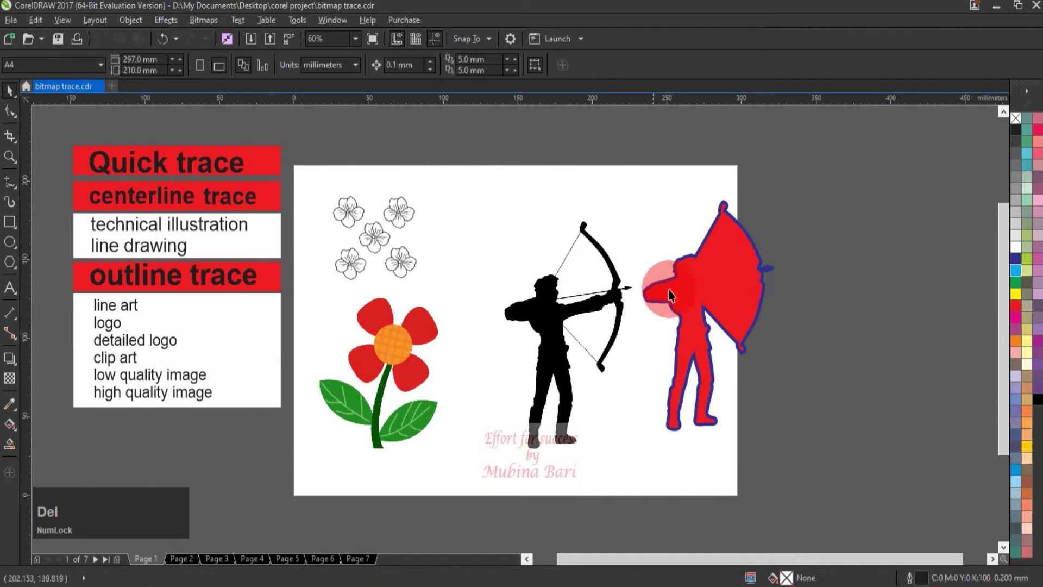
{"action": "left_click", "coordinate": [687, 298]}
{"action": "key", "text": "Delete"}
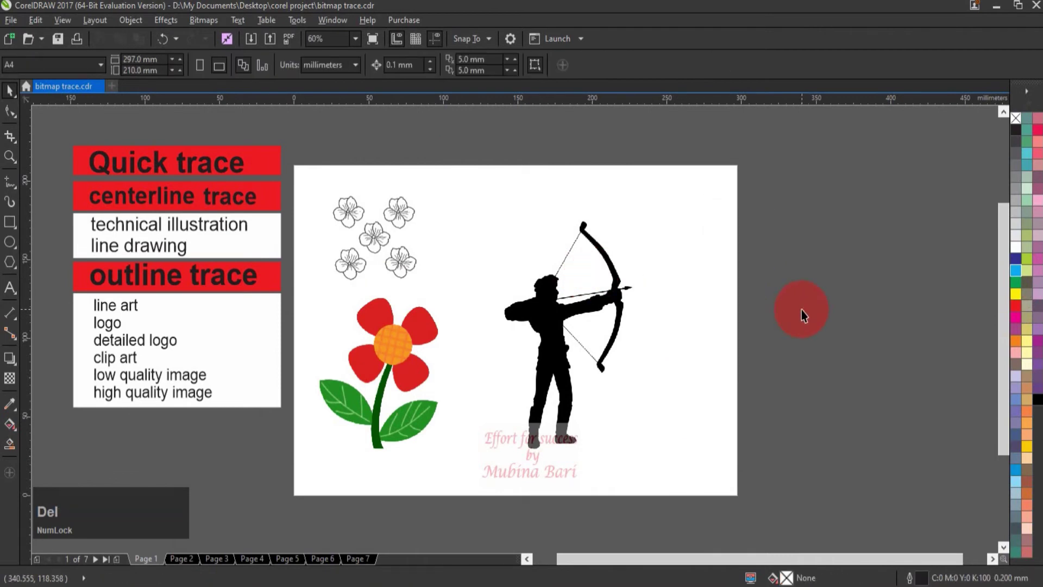
Step: Quick Trace the red flower bitmap with green leaves, reducing the bitmap size as required
{"action": "left_click", "coordinate": [399, 350]}
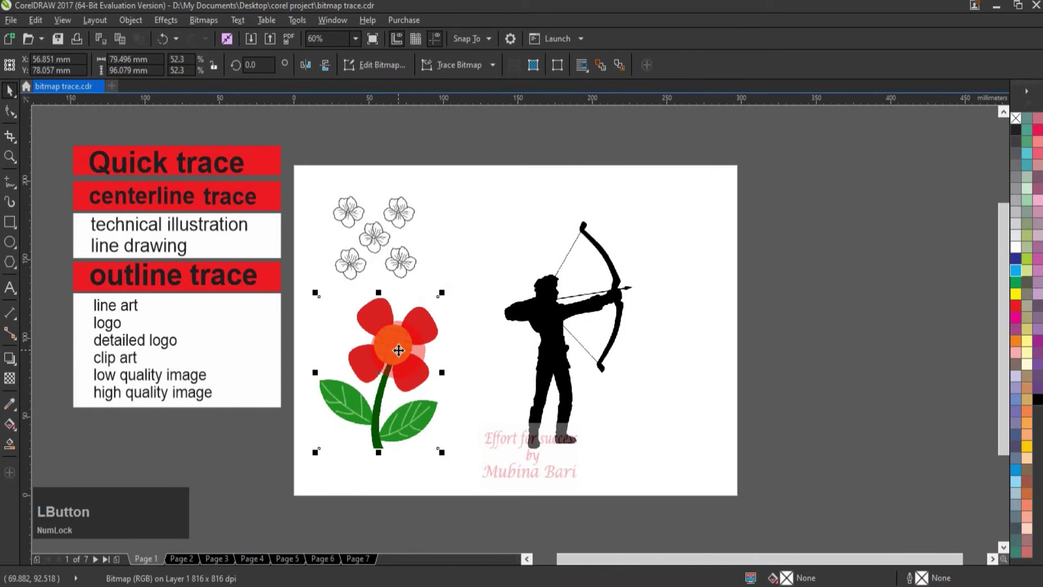
{"action": "left_click", "coordinate": [205, 22]}
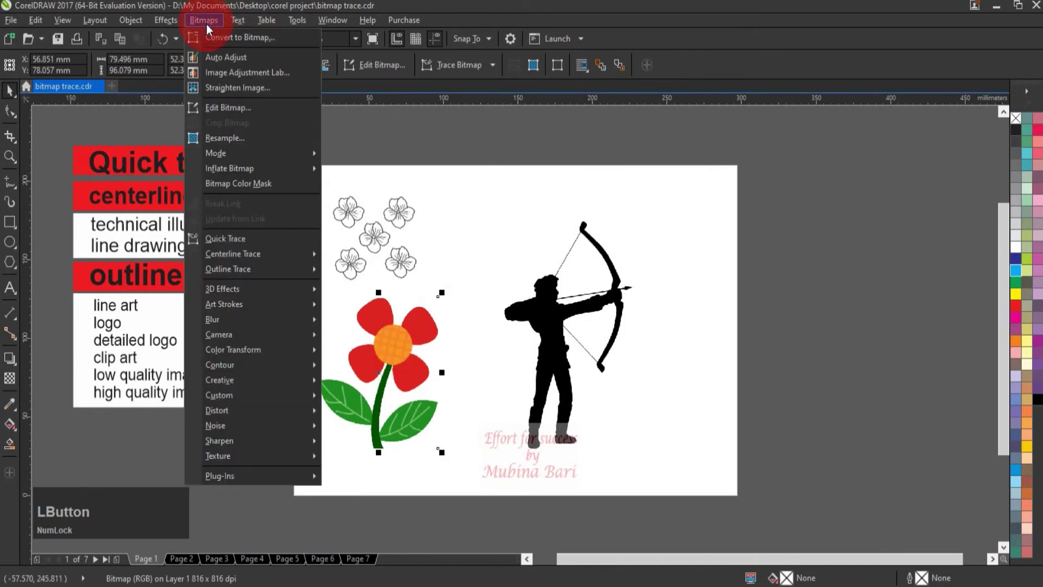
{"action": "left_click", "coordinate": [230, 239]}
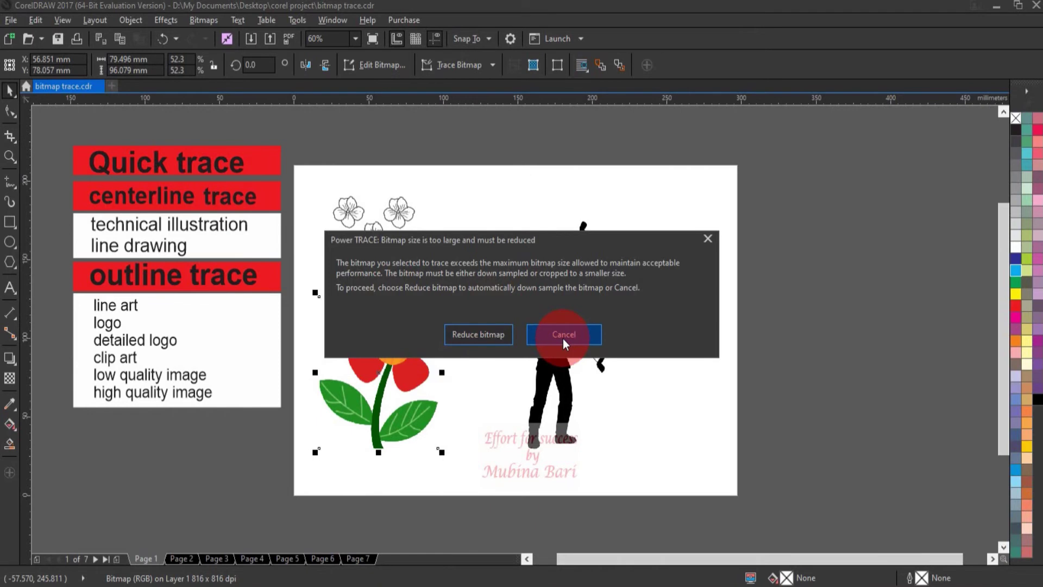
{"action": "left_click", "coordinate": [478, 334]}
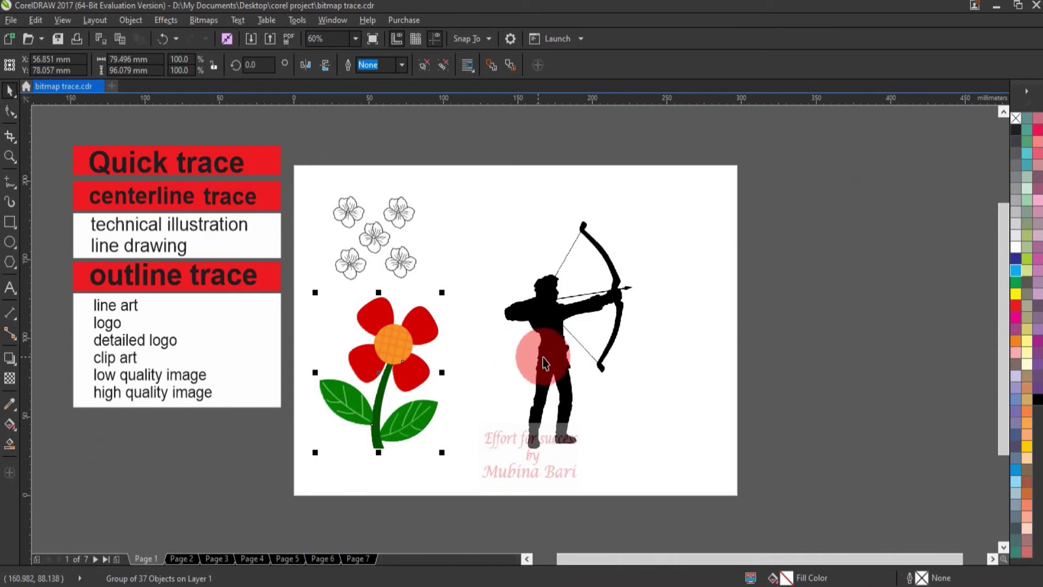
Step: Place the traced red flower between its original and the archer shifted to the right, and fill the trace with cyan
{"action": "left_click_drag", "start_coordinate": [562, 354], "coordinate": [656, 334]}
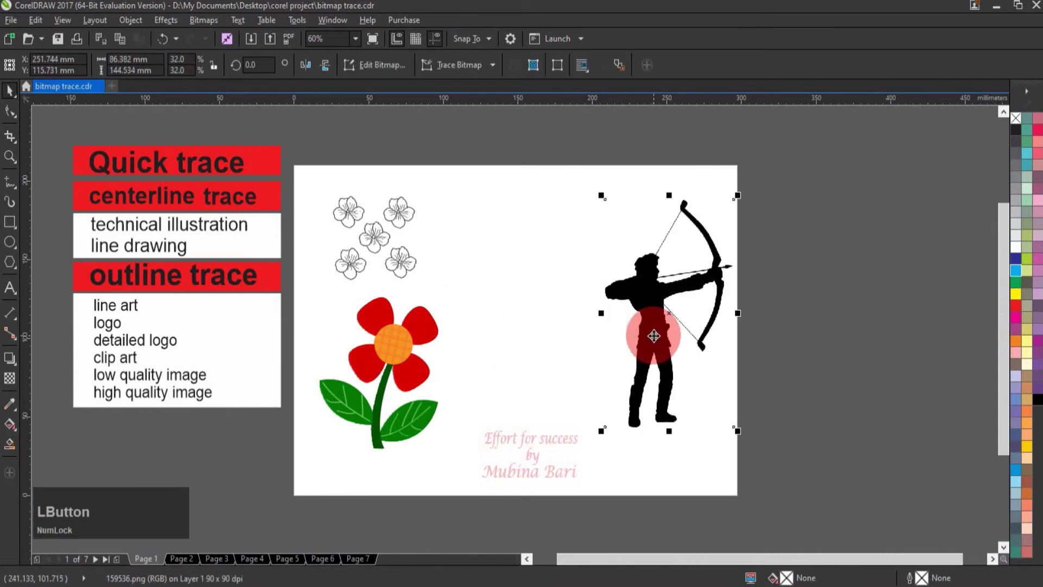
{"action": "left_click", "coordinate": [401, 357]}
{"action": "left_click_drag", "start_coordinate": [401, 356], "coordinate": [520, 360]}
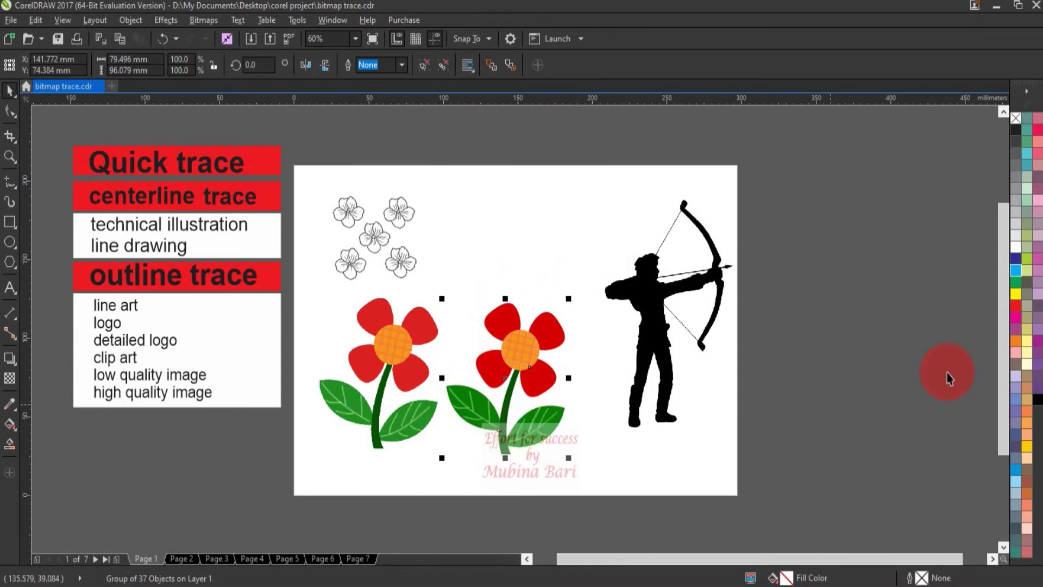
{"action": "left_click", "coordinate": [1017, 268]}
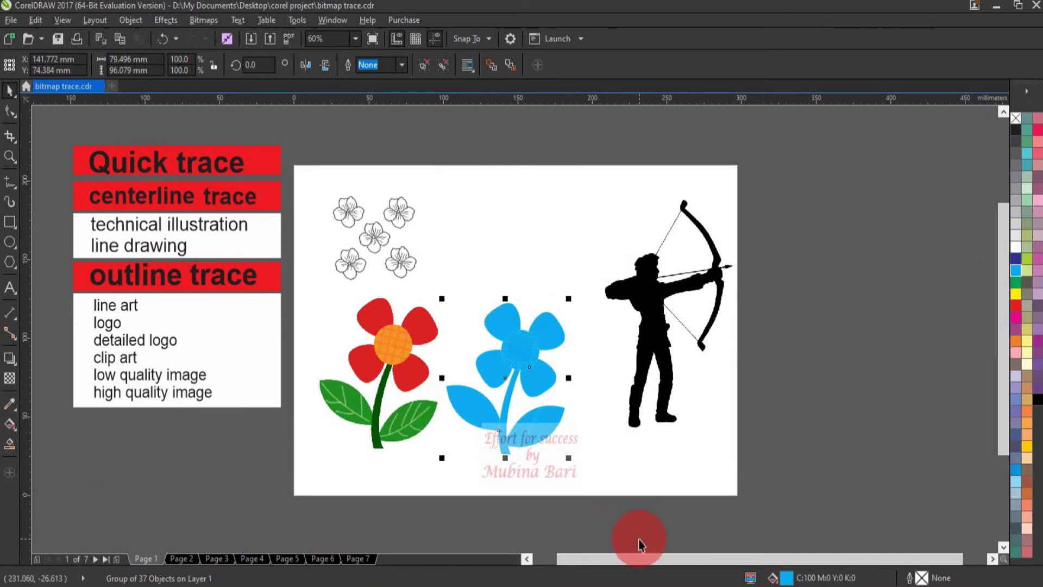
Step: Undo the cyan fill on the traced red flower and ungroup the trace into separate shapes
{"action": "key", "text": "ctrl+z"}
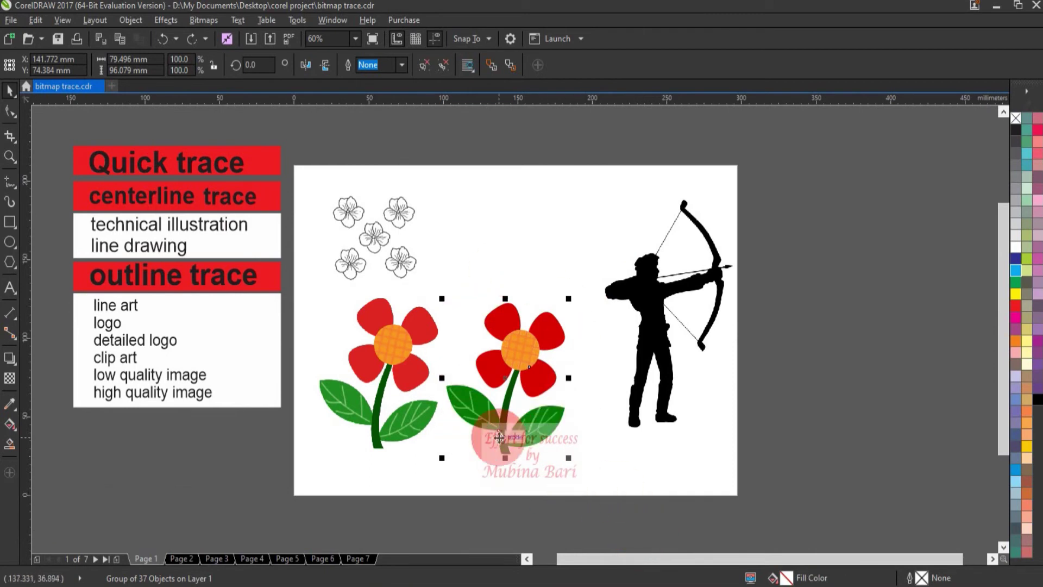
{"action": "left_click", "coordinate": [423, 67]}
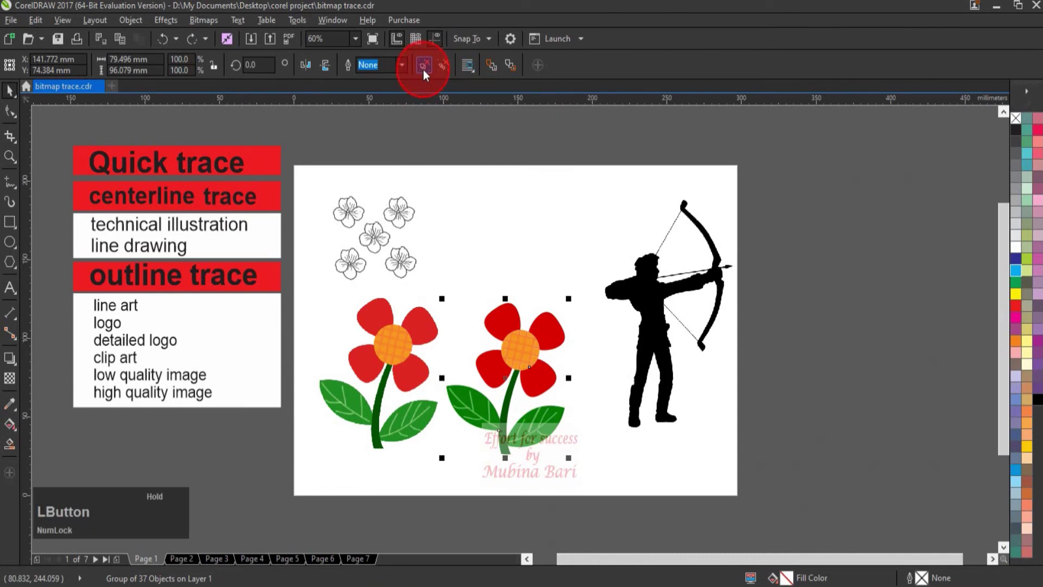
{"action": "left_click", "coordinate": [561, 220]}
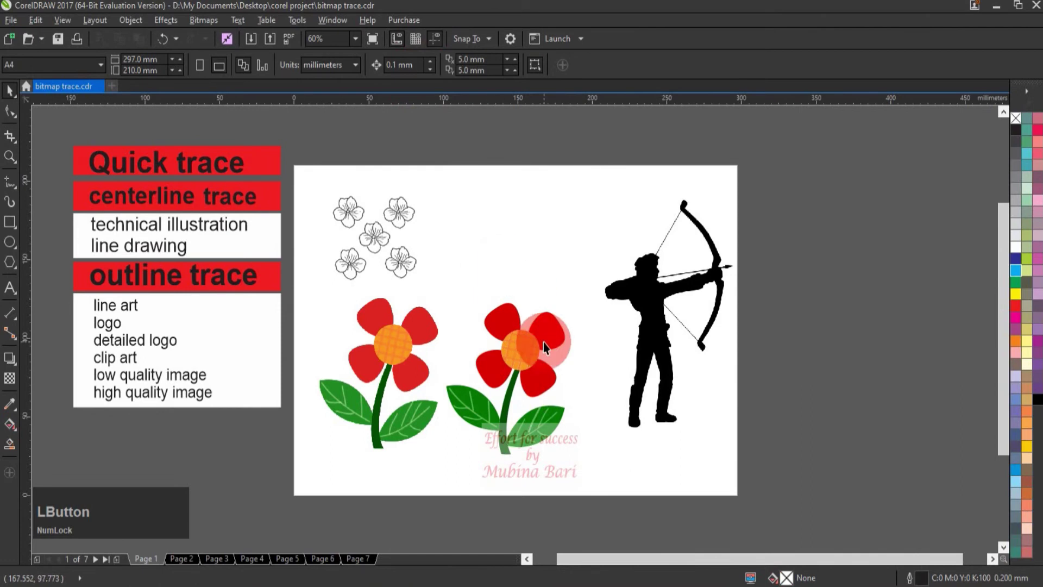
Step: Fill the traced flower's lower-right petal with yellow, upper-right petal with blue, lower-left petal with orange and right leaf with light green
{"action": "left_click", "coordinate": [540, 385]}
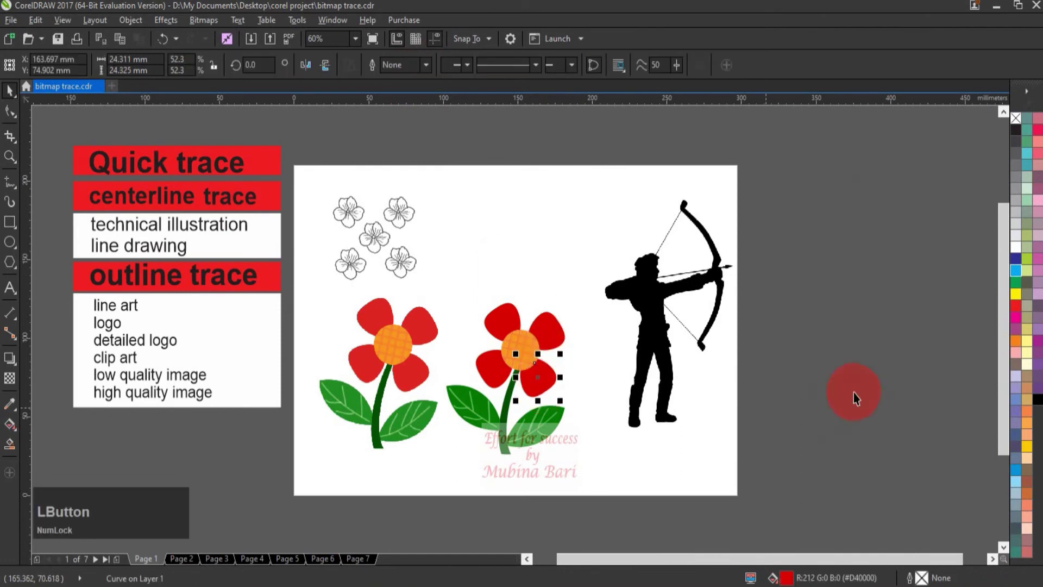
{"action": "left_click", "coordinate": [1015, 293]}
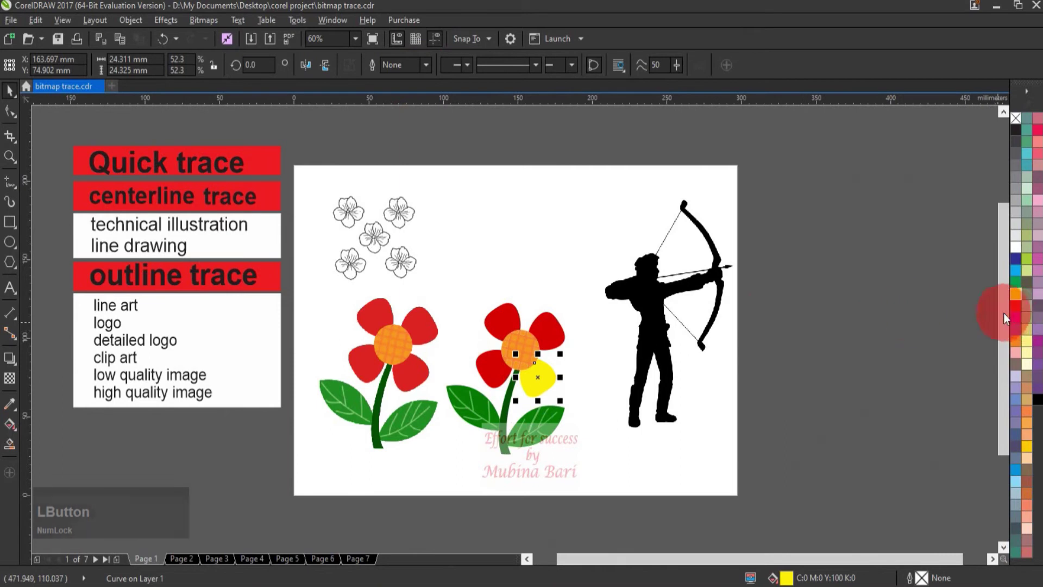
{"action": "left_click", "coordinate": [562, 328]}
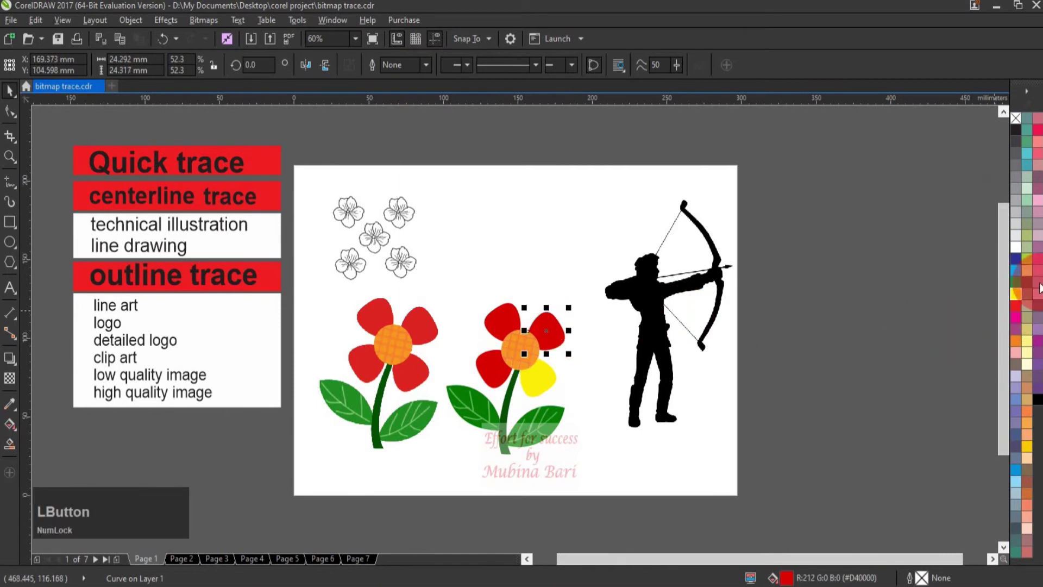
{"action": "left_click", "coordinate": [1015, 258]}
{"action": "left_click", "coordinate": [488, 375]}
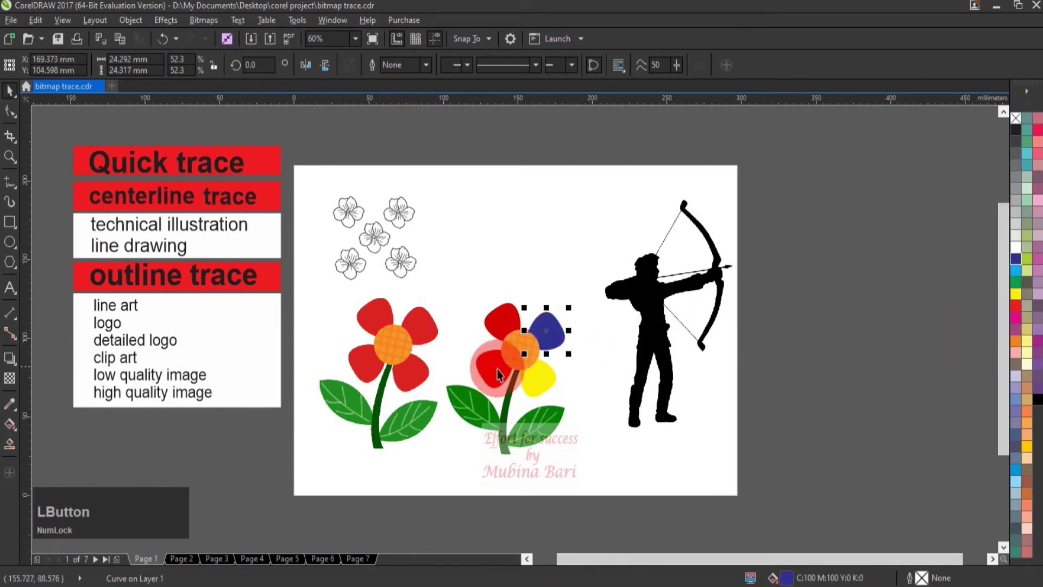
{"action": "left_click", "coordinate": [1015, 341]}
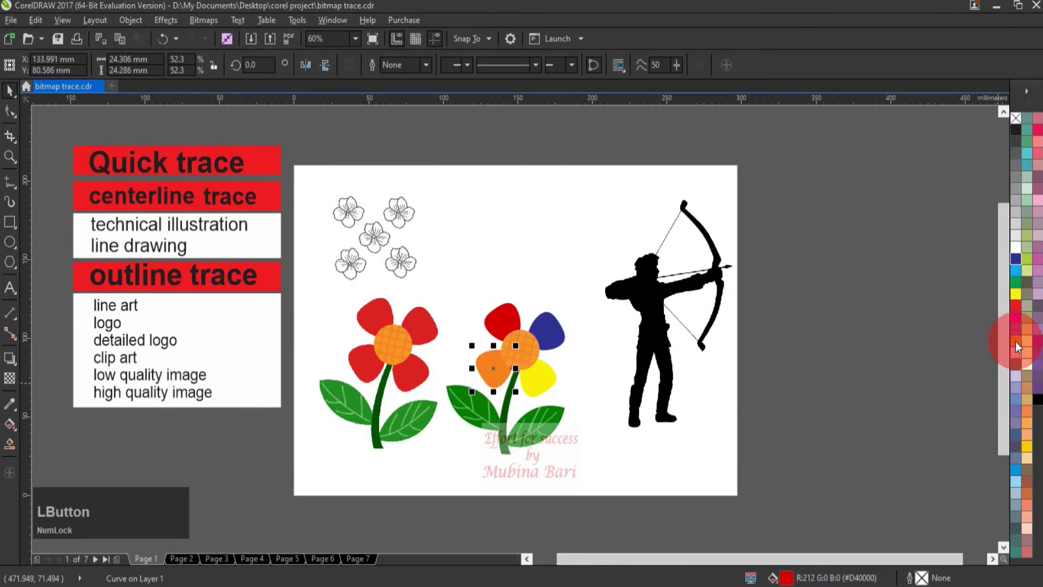
{"action": "left_click", "coordinate": [553, 428]}
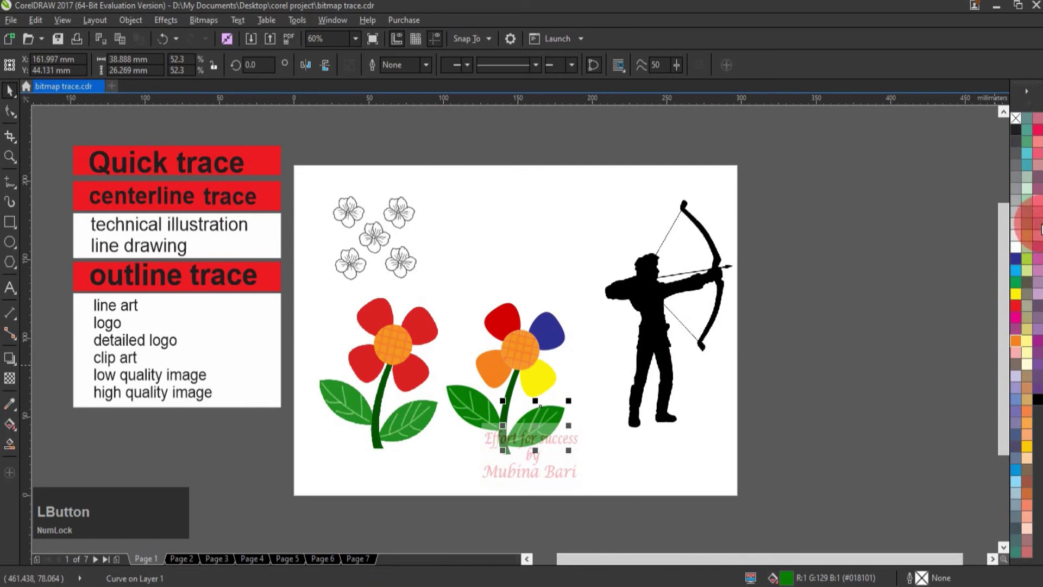
{"action": "left_click", "coordinate": [1025, 261]}
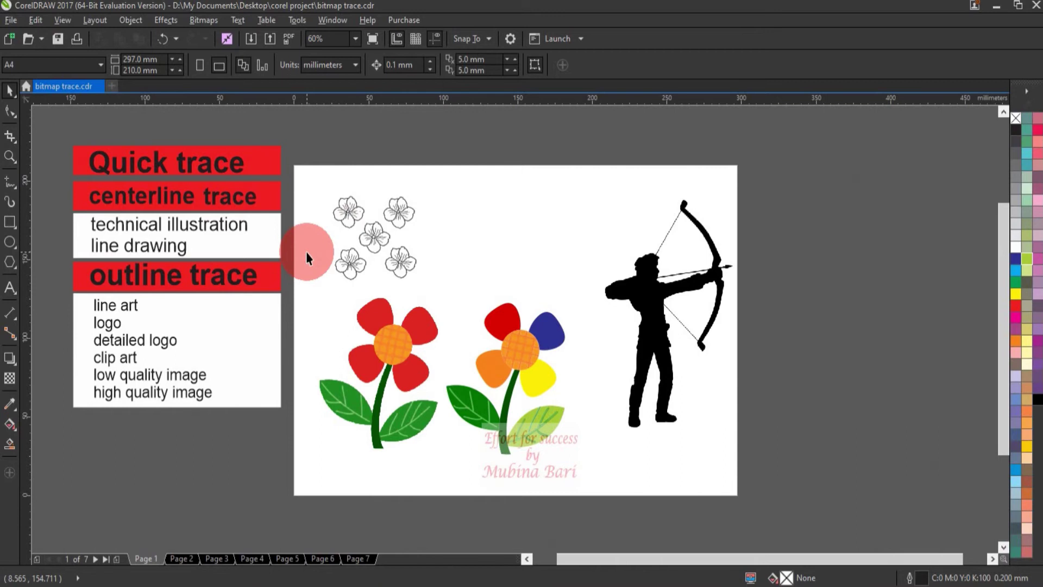
Step: Quick Trace the parrot photo on Page 2 with the bitmap size reduced, and place the trace to the right of the original
{"action": "left_click", "coordinate": [181, 558]}
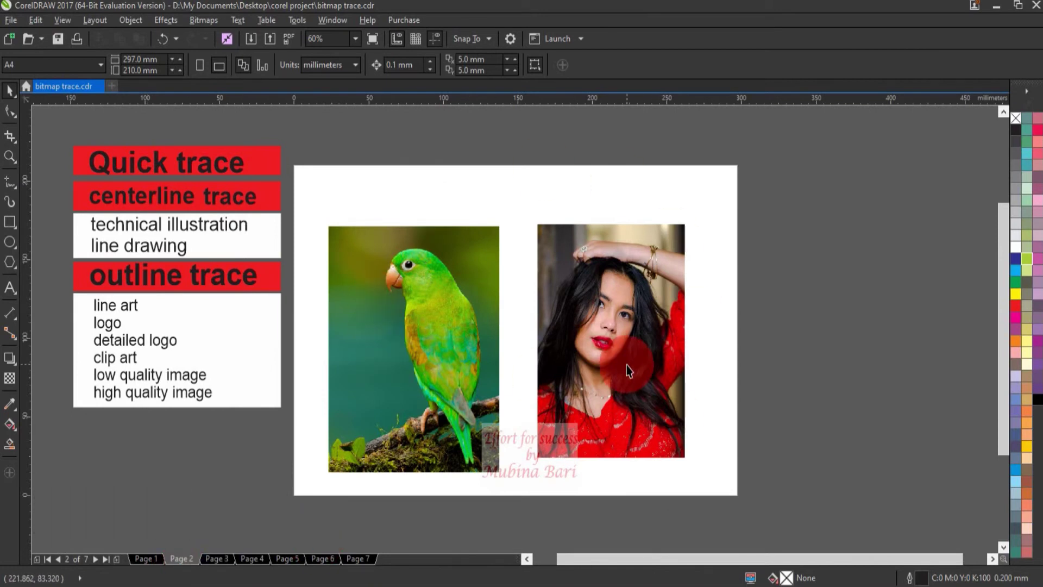
{"action": "left_click", "coordinate": [456, 327]}
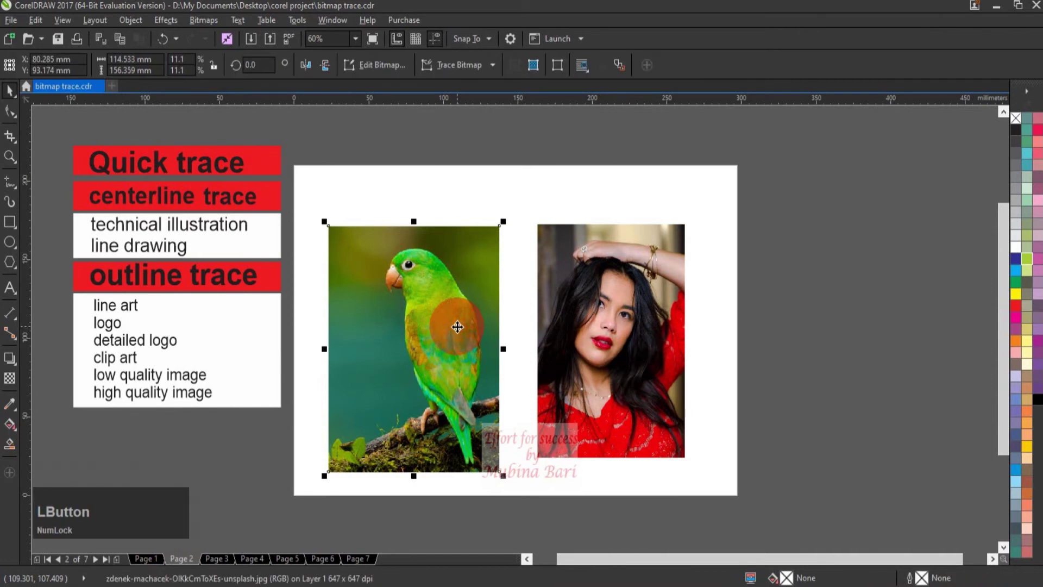
{"action": "left_click", "coordinate": [204, 21]}
{"action": "left_click", "coordinate": [253, 241]}
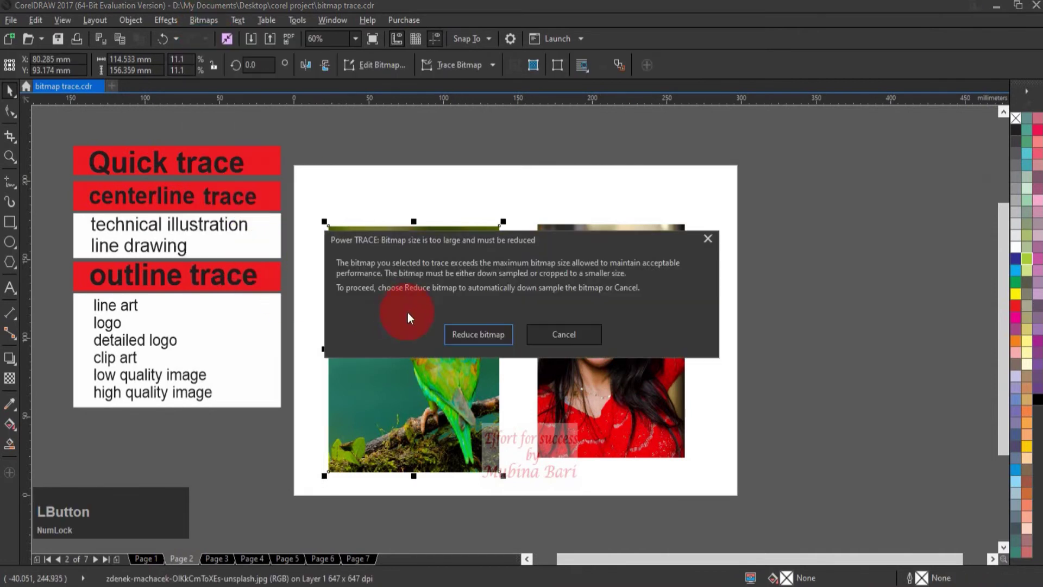
{"action": "left_click", "coordinate": [494, 336]}
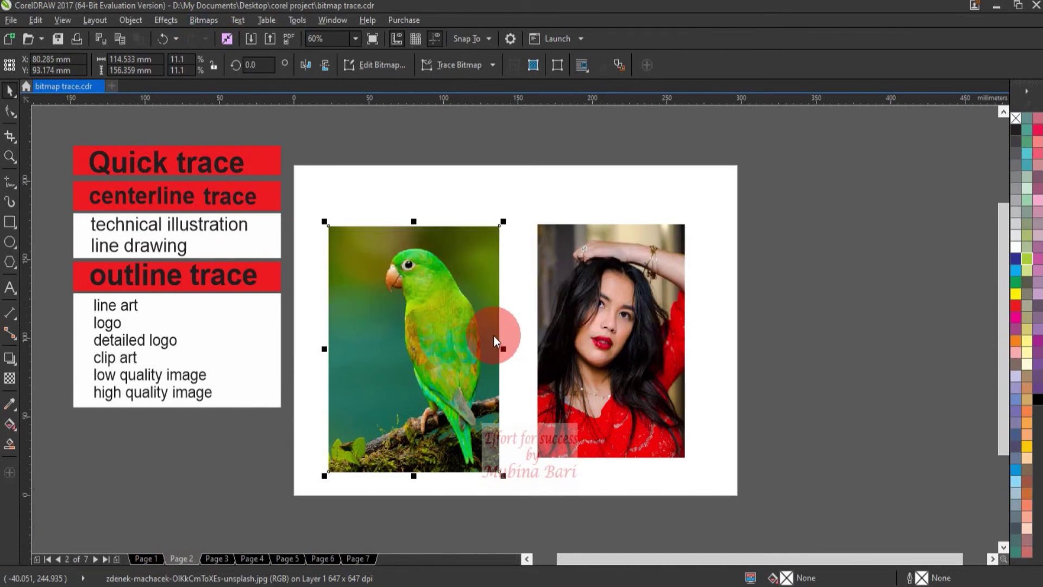
{"action": "left_click", "coordinate": [408, 344]}
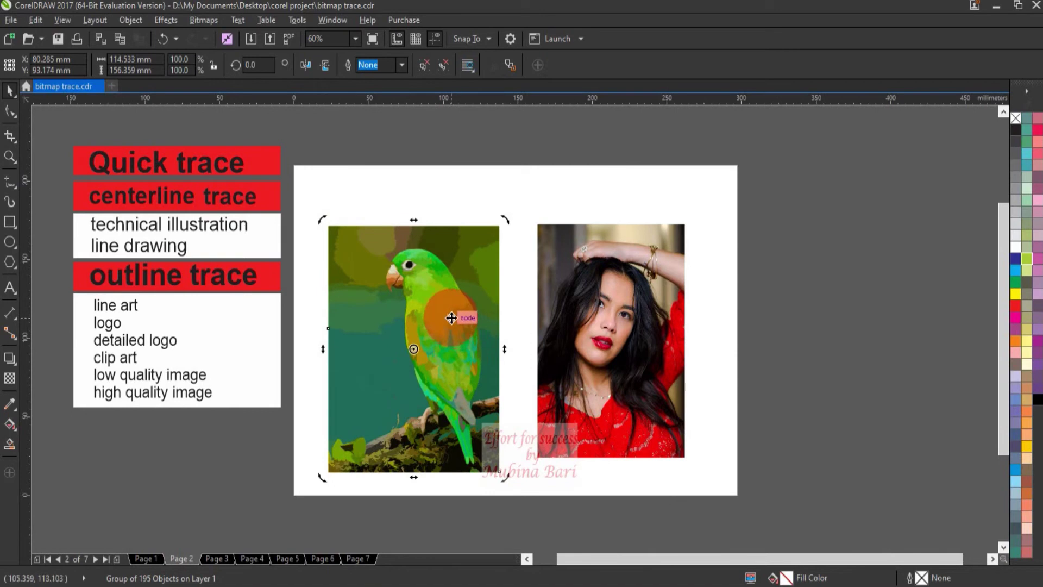
{"action": "mouse_move", "coordinate": [452, 318]}
{"action": "left_mouse_down"}
{"action": "mouse_move", "coordinate": [437, 321]}
{"action": "mouse_move", "coordinate": [633, 311]}
{"action": "left_mouse_up"}
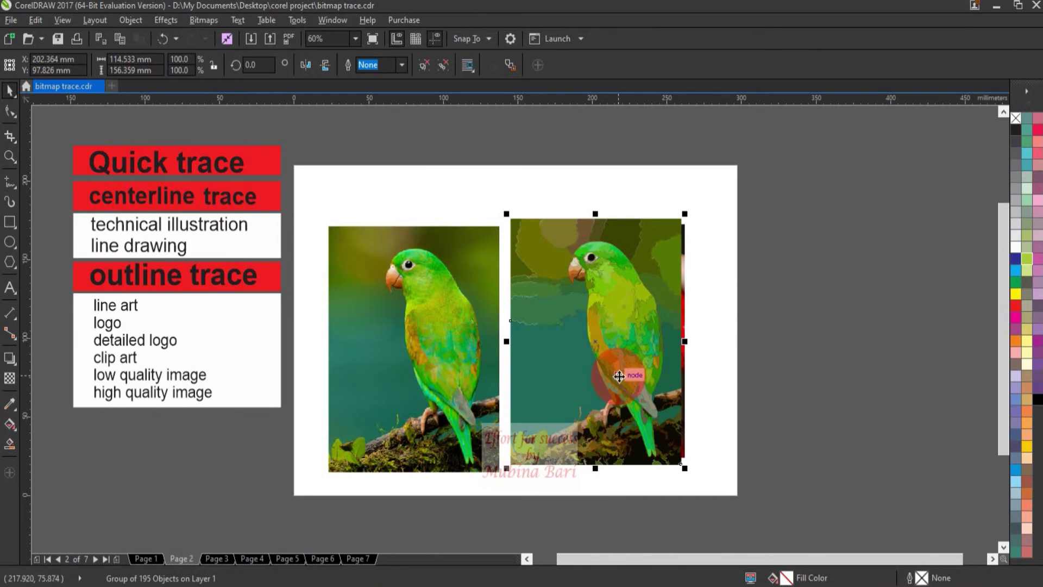
Step: Compare the parrot trace with its original photo and delete the trace
{"action": "left_click", "coordinate": [10, 157]}
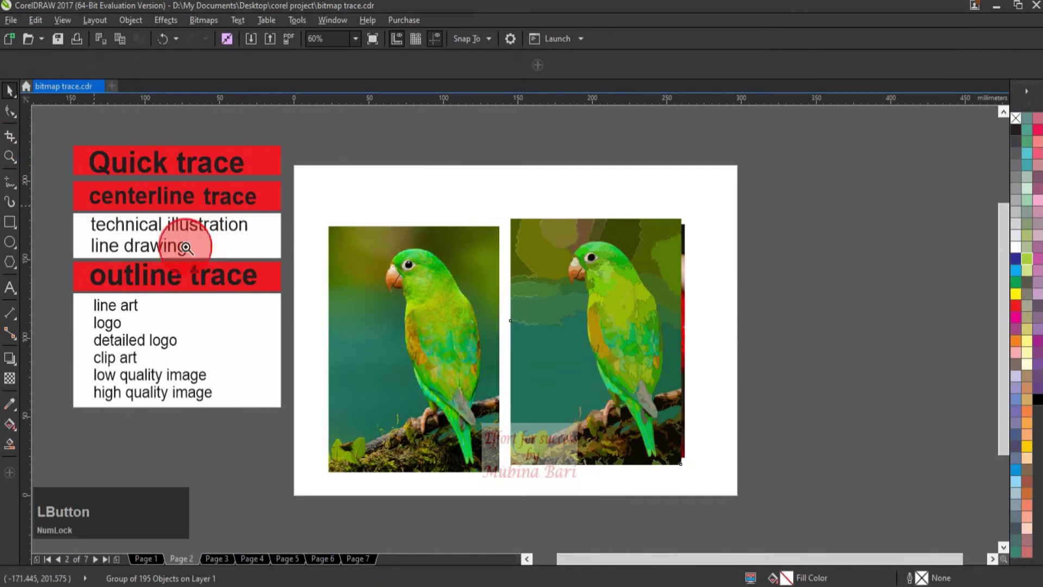
{"action": "left_click_drag", "start_coordinate": [331, 206], "coordinate": [734, 469]}
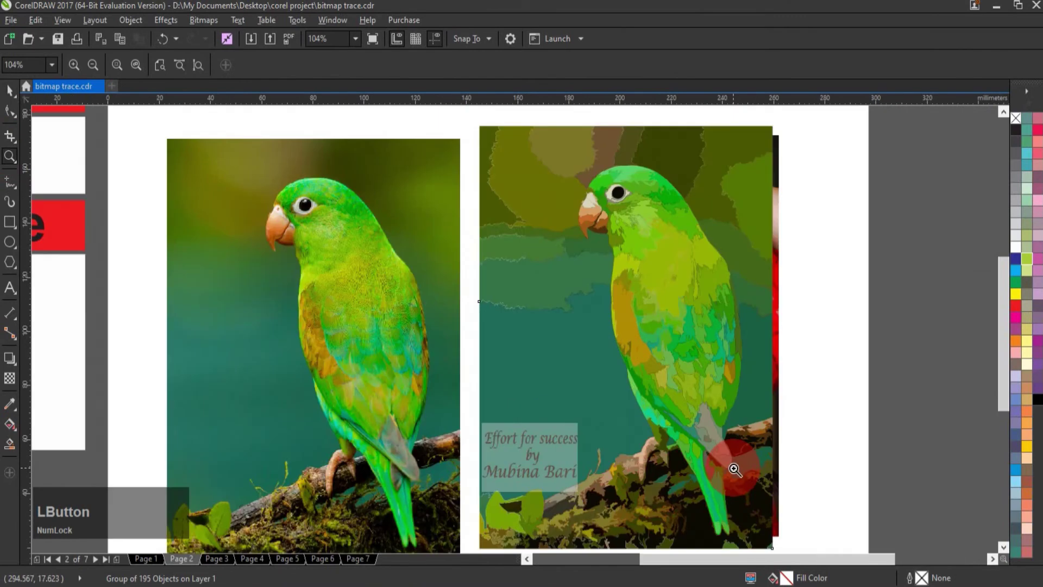
{"action": "left_click_drag", "start_coordinate": [241, 131], "coordinate": [755, 486]}
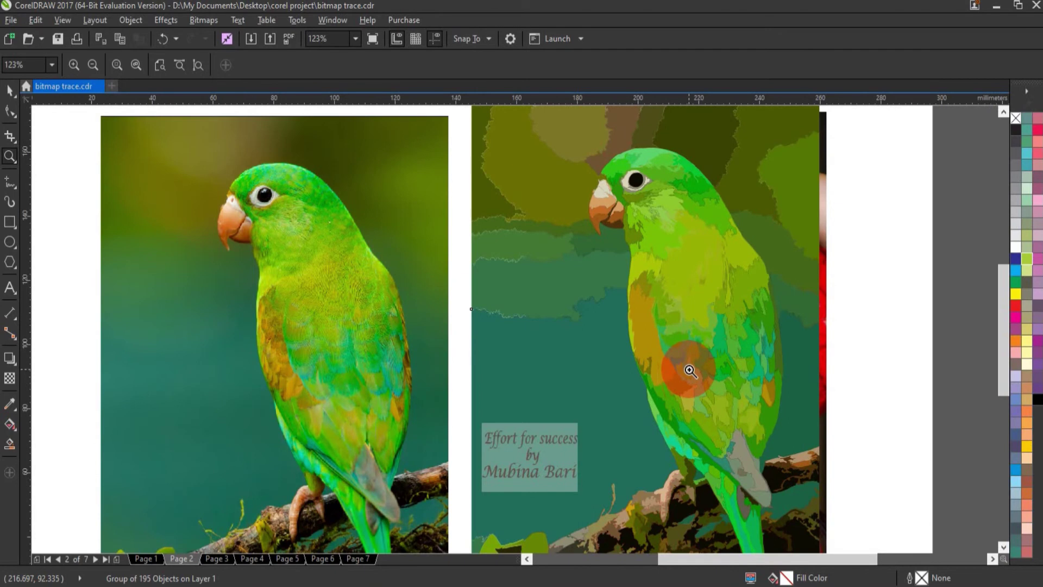
{"action": "left_click", "coordinate": [162, 71]}
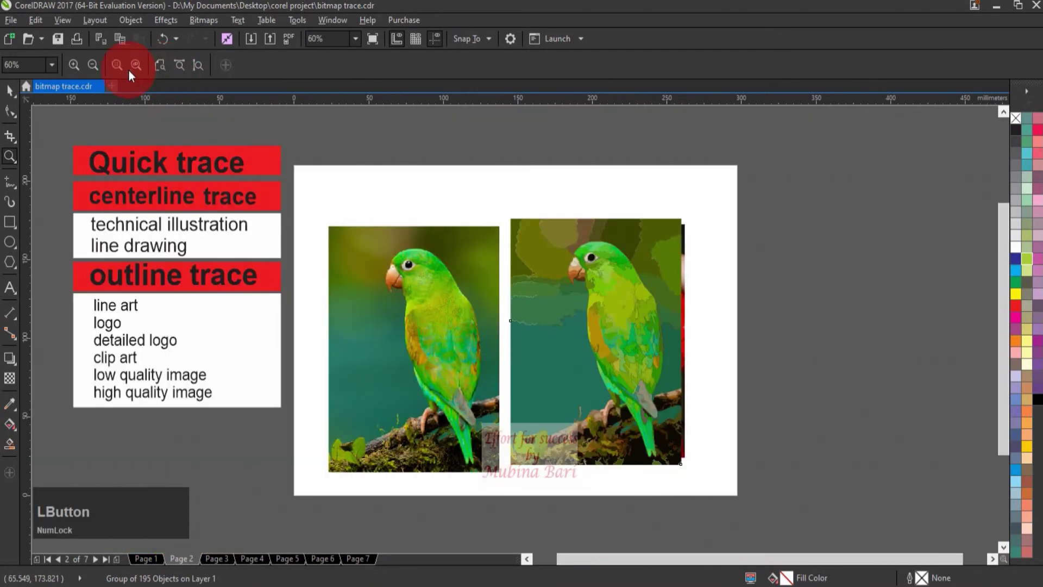
{"action": "left_click", "coordinate": [9, 91]}
{"action": "left_click", "coordinate": [9, 91]}
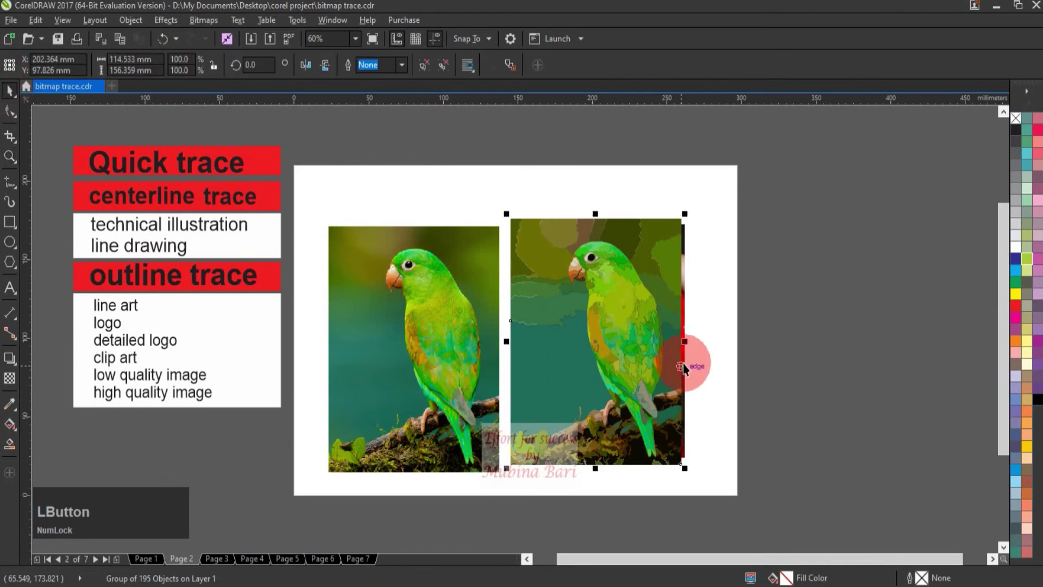
{"action": "key", "text": "Delete"}
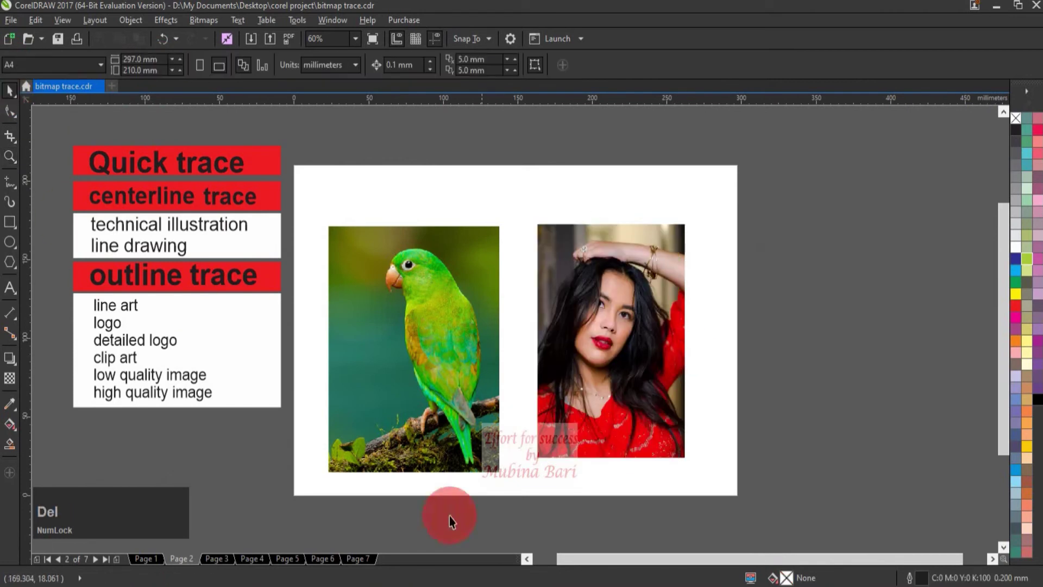
Step: Quick Trace the portrait photo of the woman in red with a reduced bitmap beside its original, and delete the trace
{"action": "left_click", "coordinate": [530, 494]}
{"action": "left_click", "coordinate": [609, 390]}
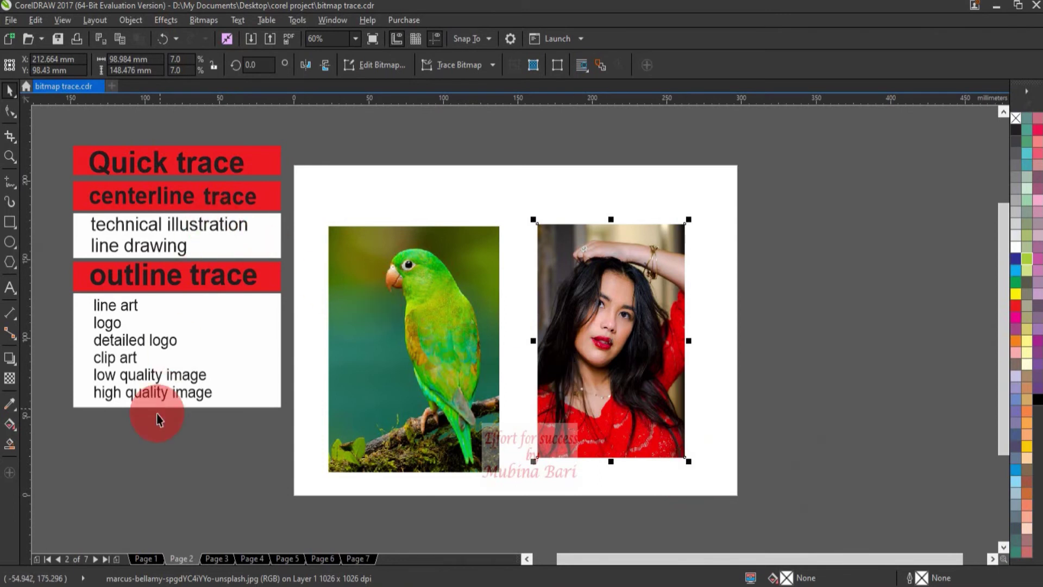
{"action": "left_click", "coordinate": [198, 22]}
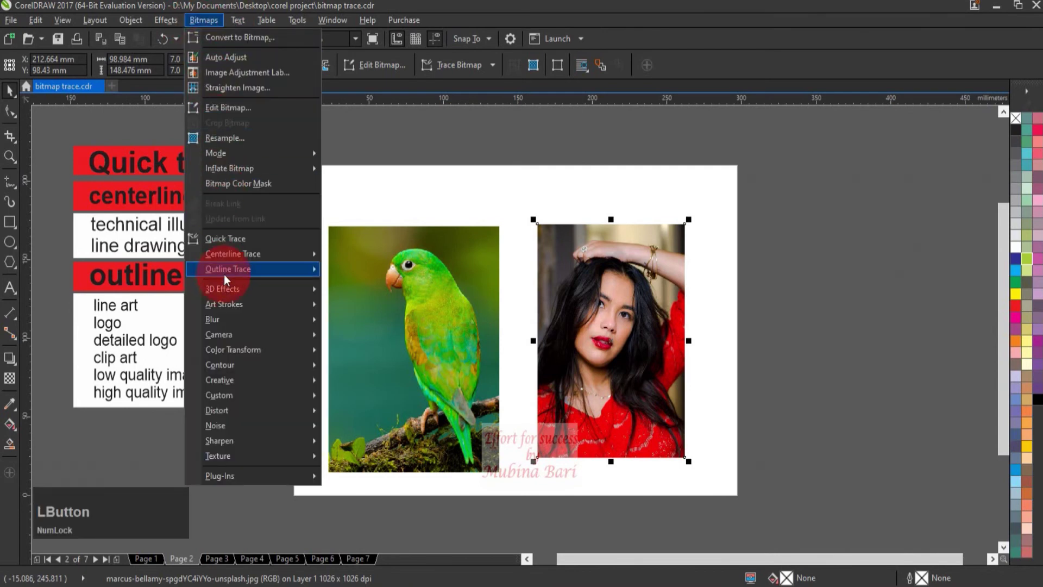
{"action": "left_click", "coordinate": [224, 239]}
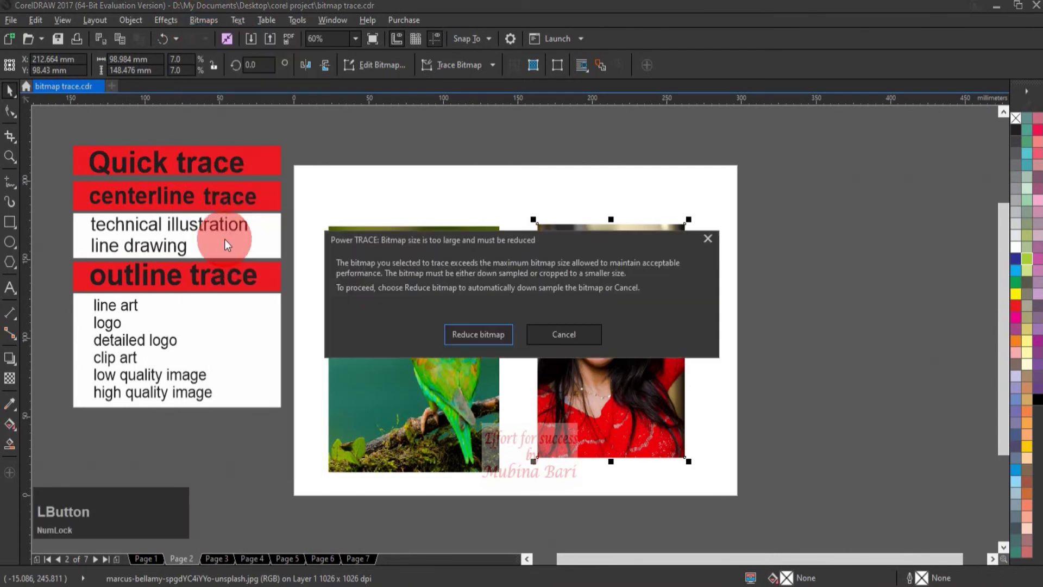
{"action": "left_click", "coordinate": [492, 337]}
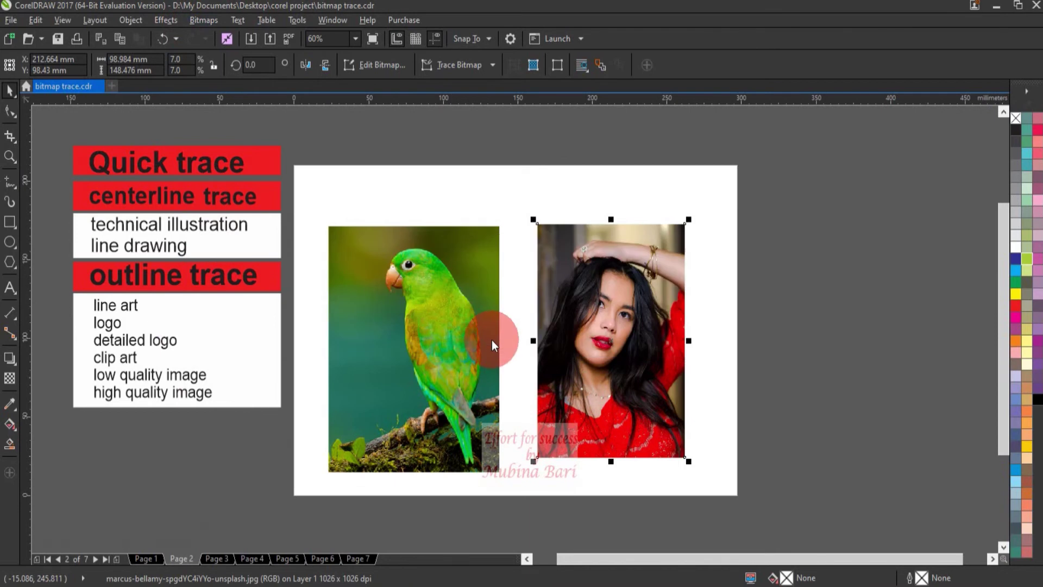
{"action": "mouse_move", "coordinate": [617, 325]}
{"action": "left_mouse_down"}
{"action": "mouse_move", "coordinate": [777, 325]}
{"action": "mouse_move", "coordinate": [777, 339]}
{"action": "left_mouse_up"}
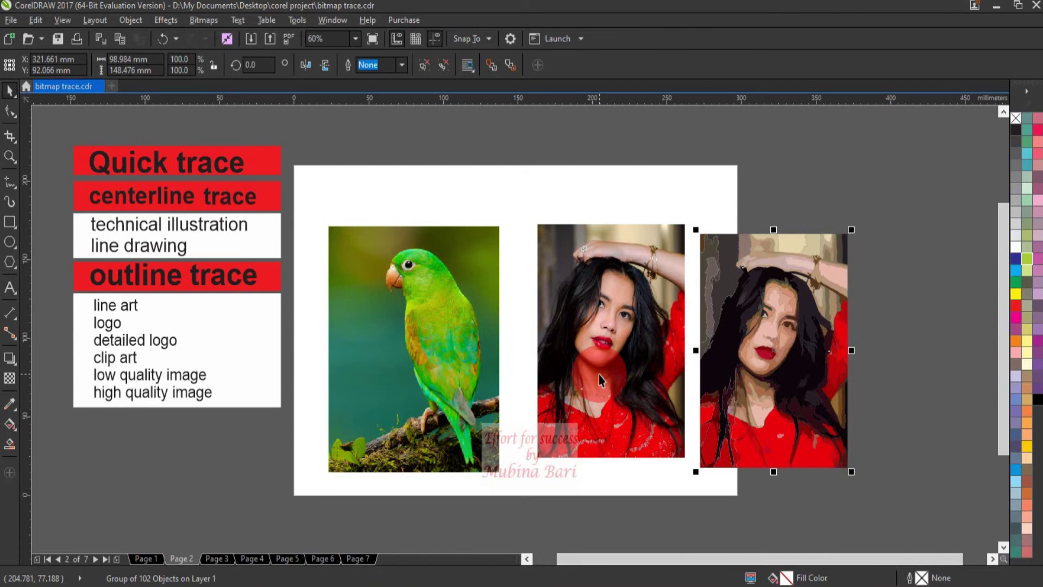
{"action": "key", "text": "Delete"}
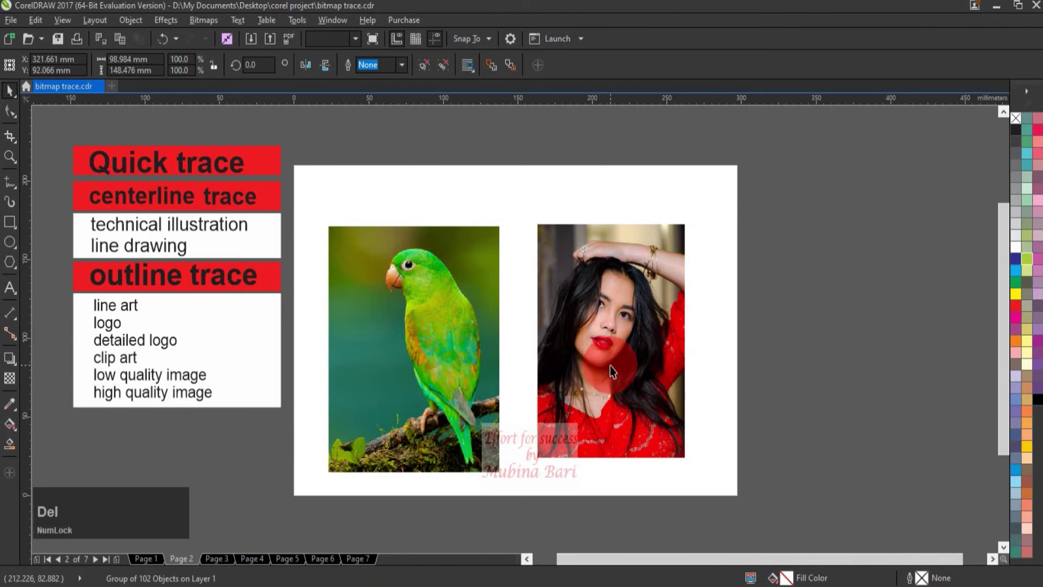
Step: On Page 3, scale the roses bitmap down to about 117 by 103 mm and move it to the page's upper-left area
{"action": "left_click", "coordinate": [219, 559]}
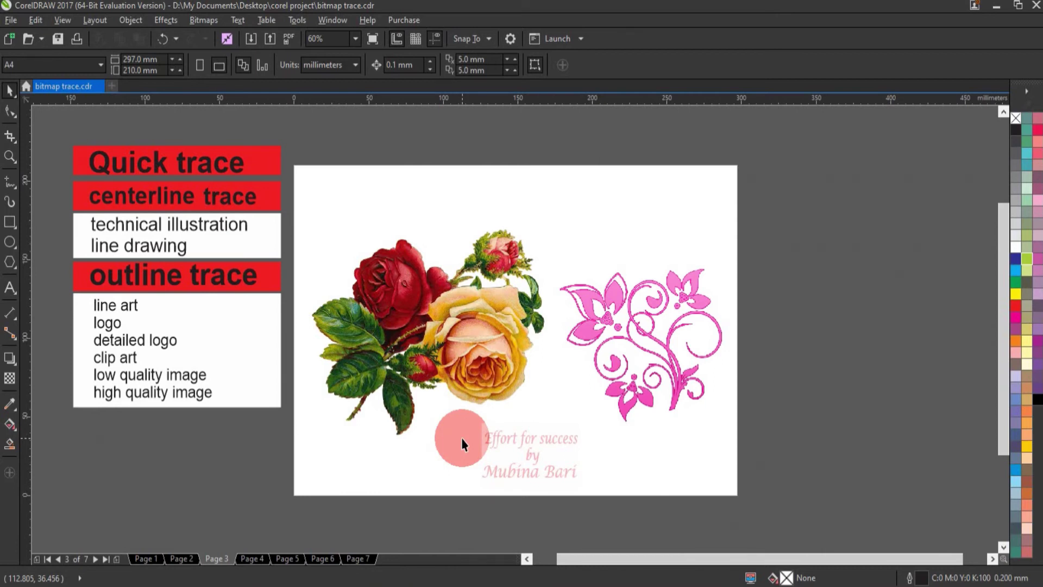
{"action": "left_click_drag", "start_coordinate": [214, 178], "coordinate": [515, 411]}
{"action": "left_click_drag", "start_coordinate": [434, 340], "coordinate": [428, 301]}
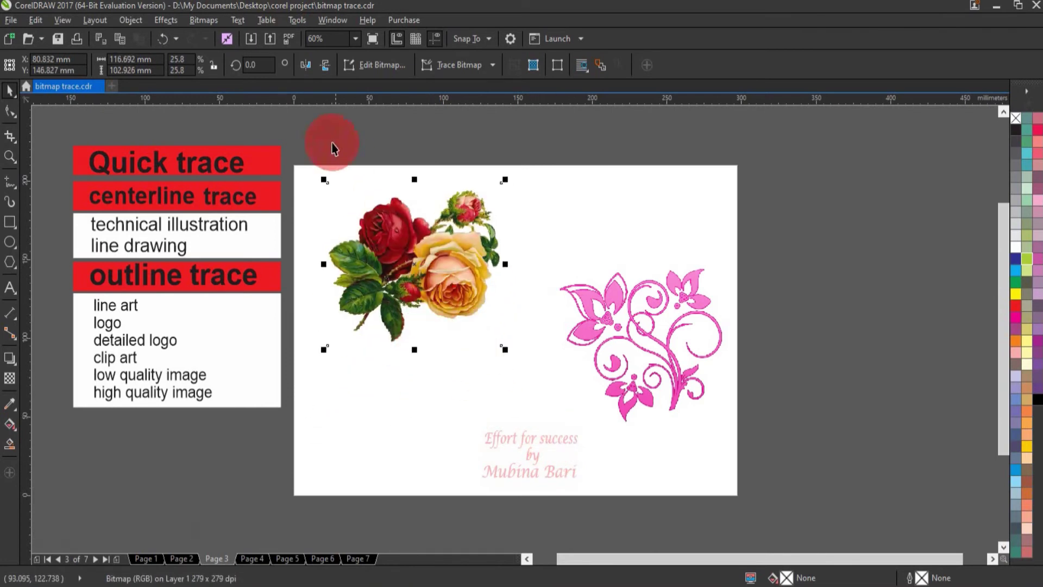
Step: Open a Centerline Trace of the roses bitmap using the Technical Illustration preset
{"action": "left_click", "coordinate": [202, 21]}
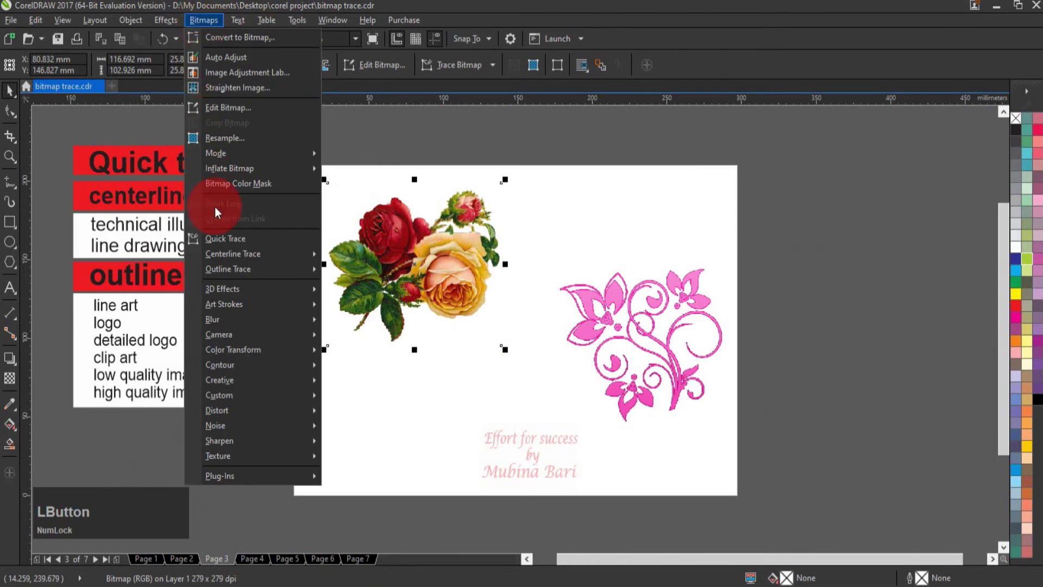
{"action": "mouse_move", "coordinate": [227, 259]}
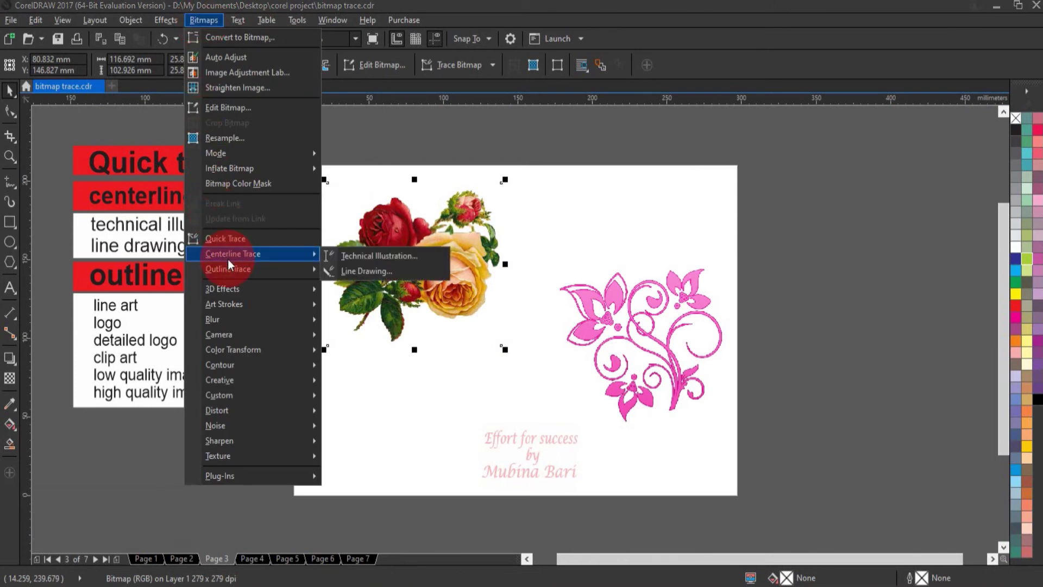
{"action": "left_click", "coordinate": [385, 256]}
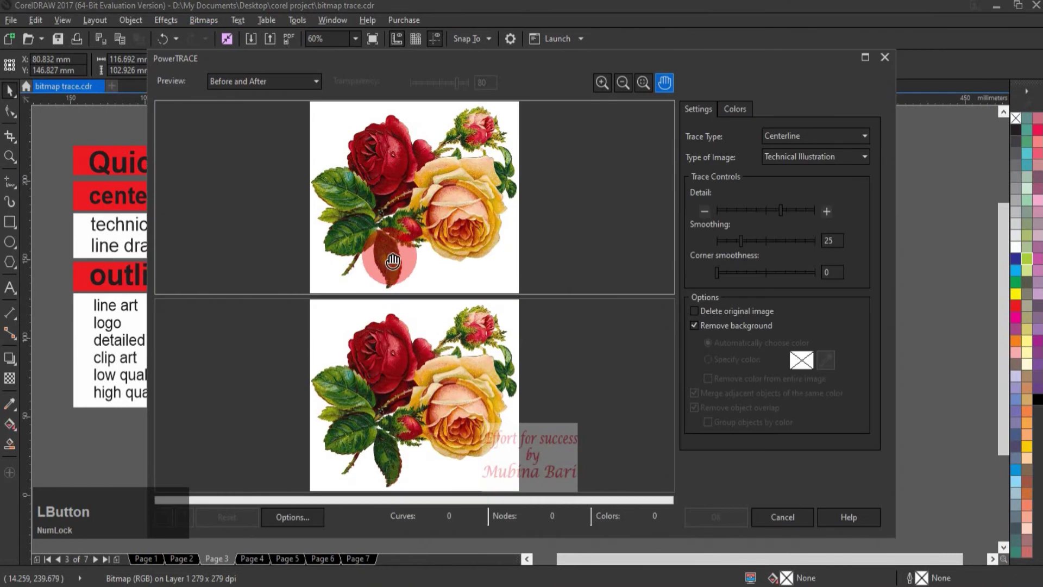
{"action": "left_click_drag", "start_coordinate": [777, 58], "coordinate": [855, 44]}
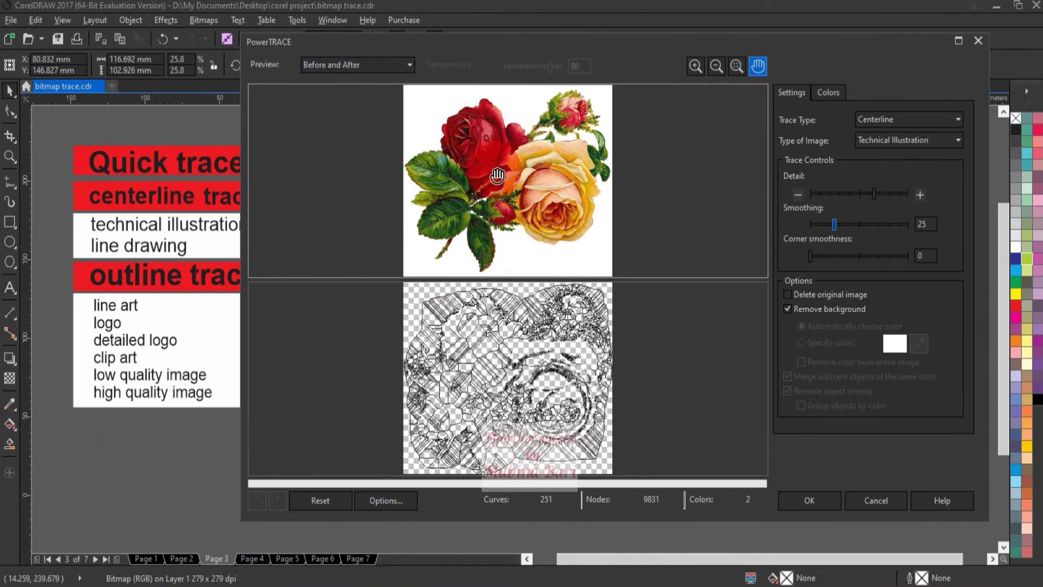
{"action": "left_click", "coordinate": [892, 365]}
Step: Compare the roses trace in Large Preview and Wireframe Overlay, and return to the Before and After preview
{"action": "left_click", "coordinate": [397, 68]}
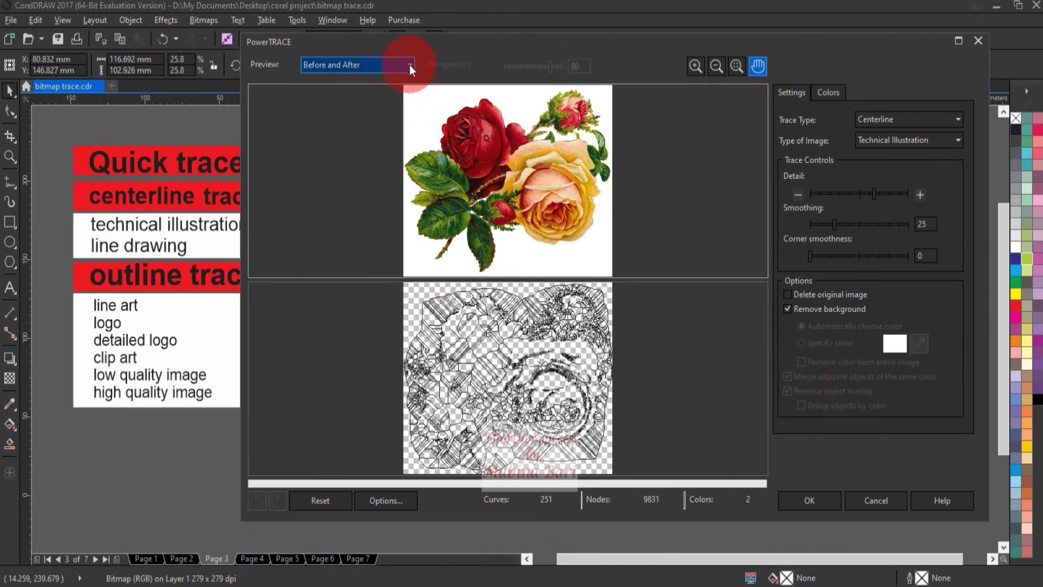
{"action": "left_click", "coordinate": [409, 64]}
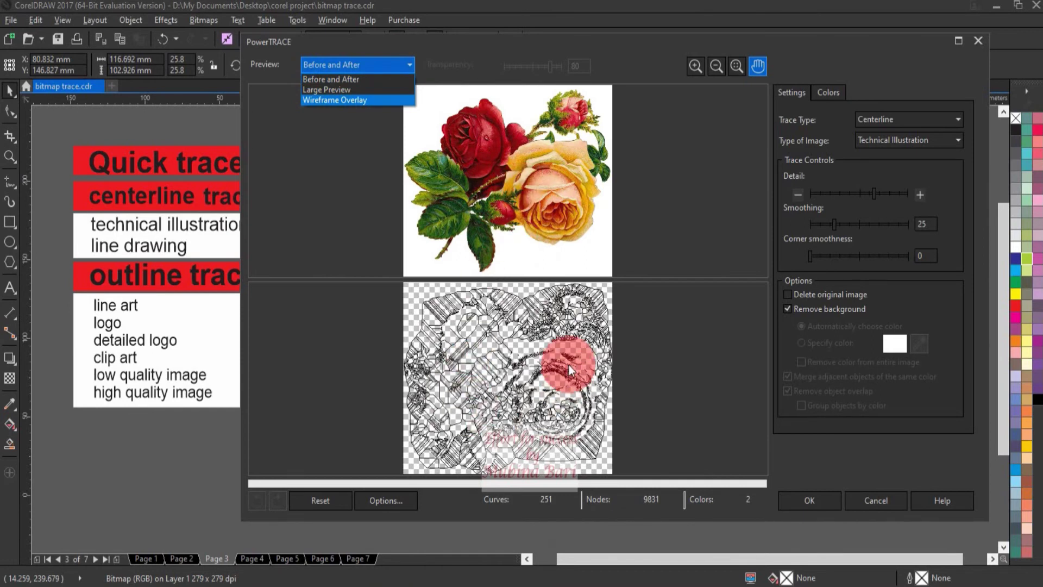
{"action": "left_click", "coordinate": [325, 91]}
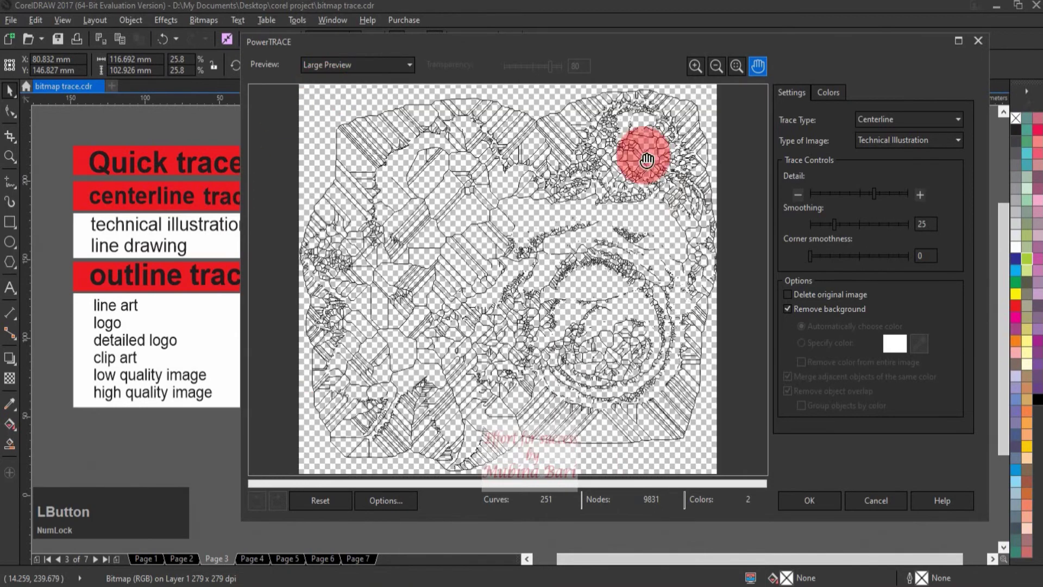
{"action": "left_click", "coordinate": [410, 66]}
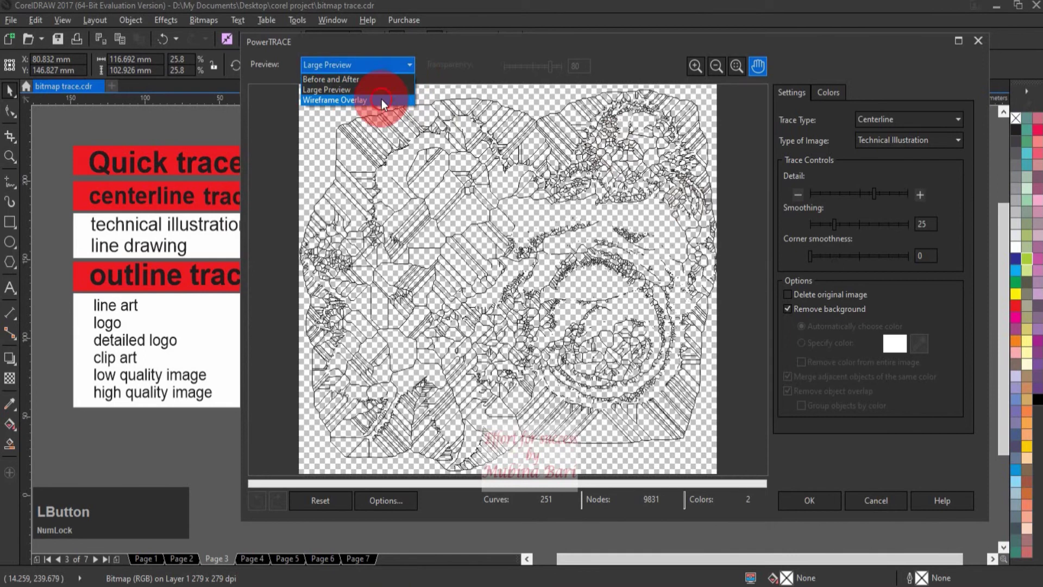
{"action": "left_click", "coordinate": [382, 99]}
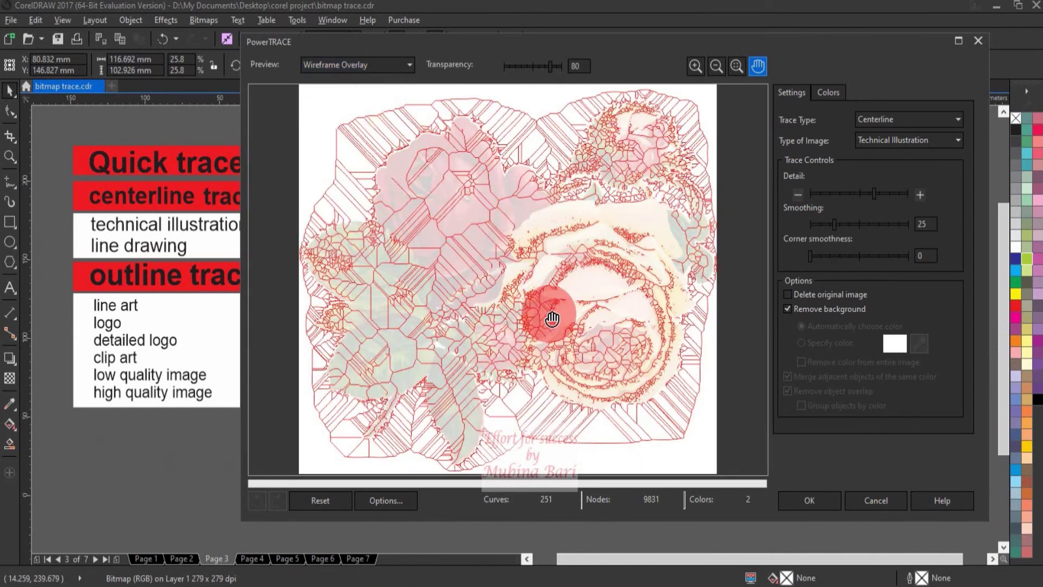
{"action": "left_click", "coordinate": [410, 67]}
{"action": "left_click", "coordinate": [377, 77]}
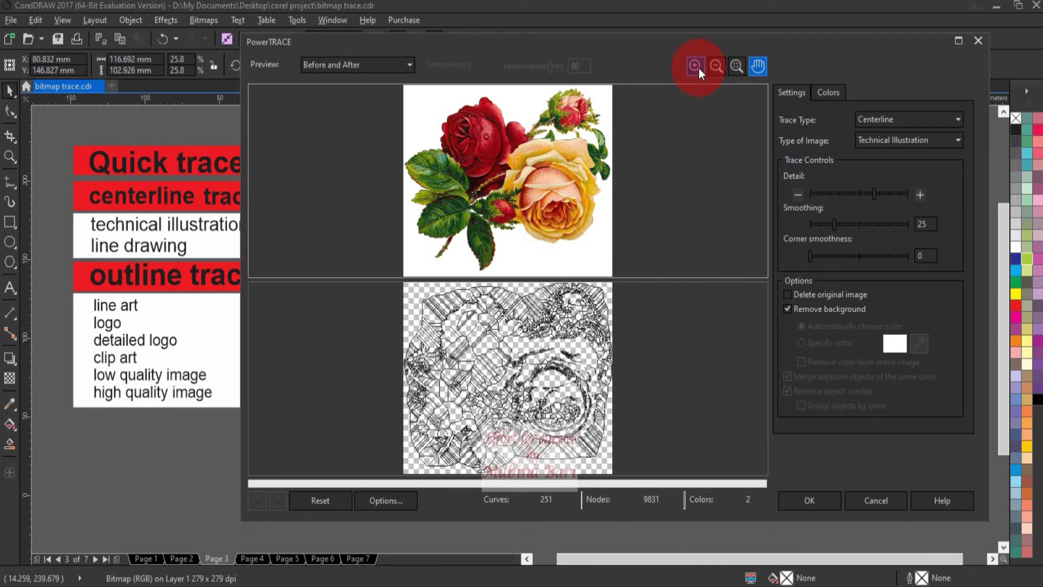
Step: Review the color mode, number of colors and color list of the trace, and return to the trace settings
{"action": "left_click", "coordinate": [790, 101]}
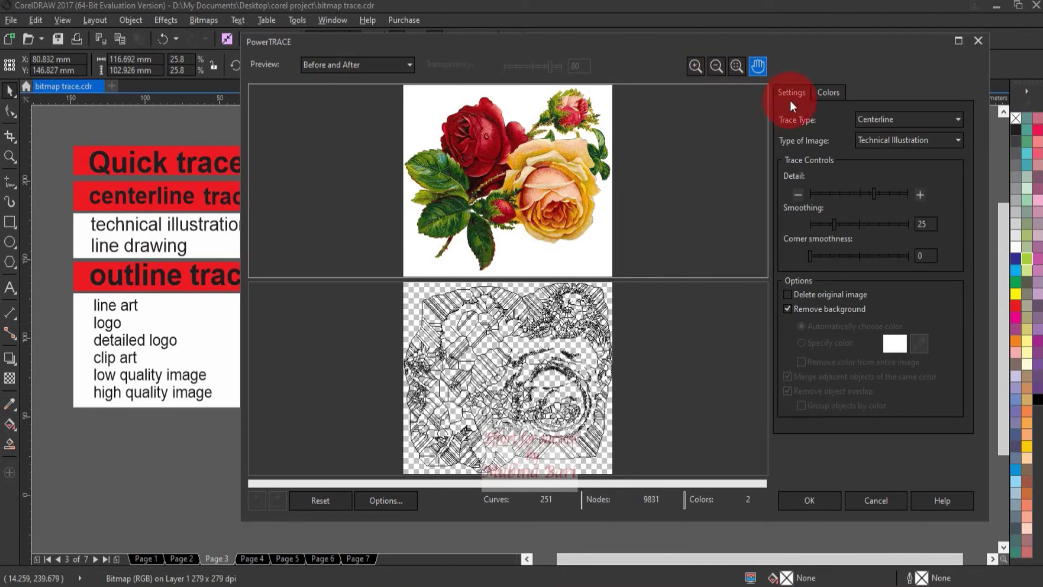
{"action": "left_click", "coordinate": [823, 93]}
{"action": "left_click", "coordinate": [815, 254]}
{"action": "left_click", "coordinate": [652, 135]}
{"action": "left_click", "coordinate": [583, 292]}
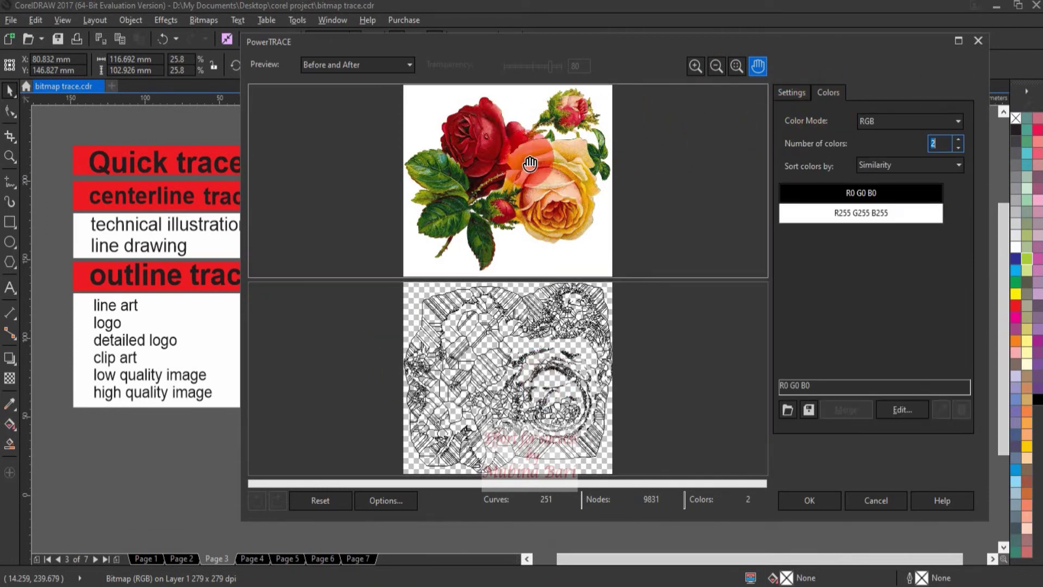
{"action": "left_click", "coordinate": [830, 105]}
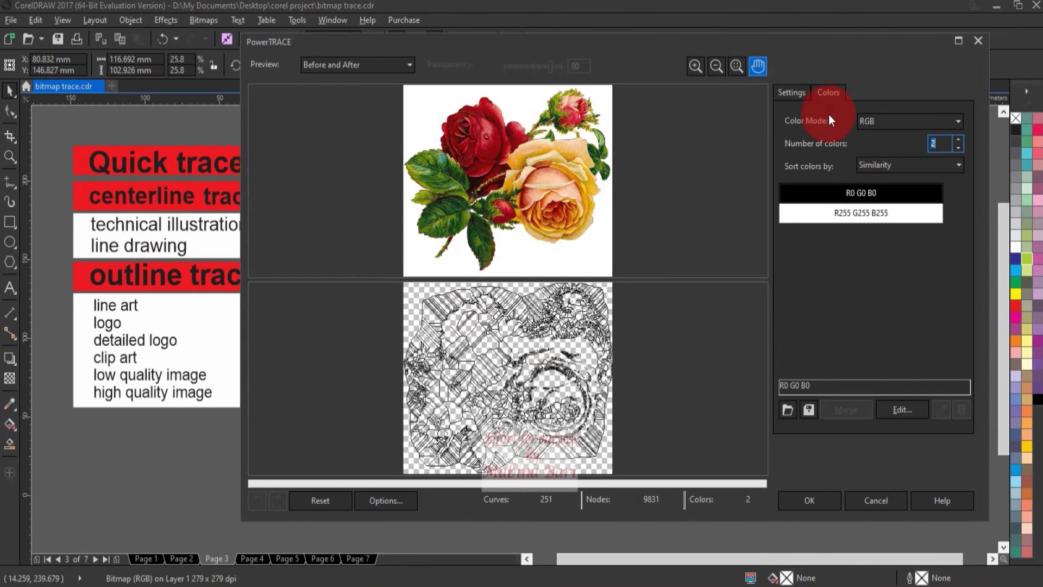
{"action": "left_click", "coordinate": [795, 96]}
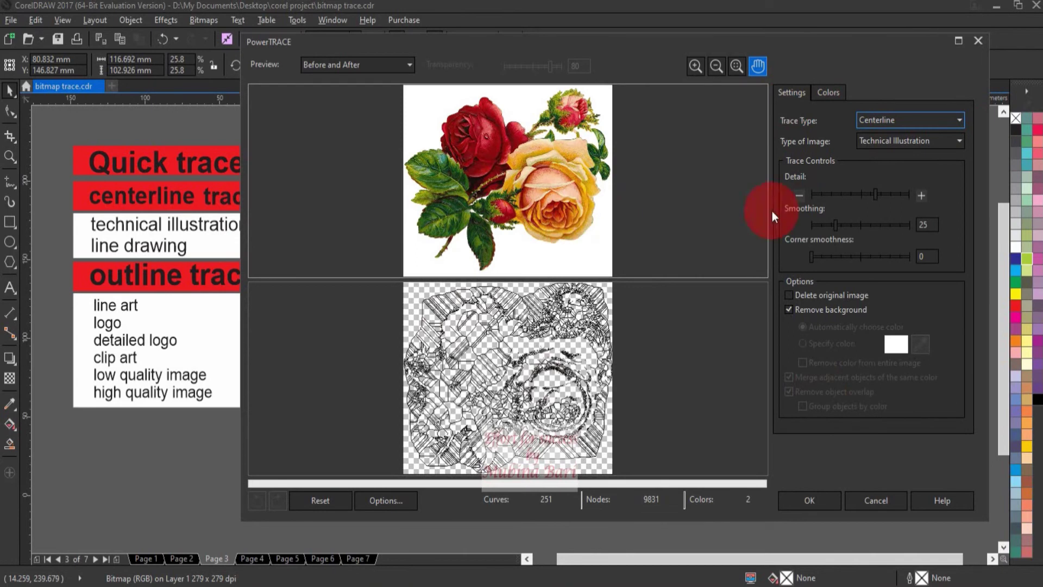
Step: Review the available trace types and the image types offered for a Centerline trace
{"action": "left_click", "coordinate": [878, 122]}
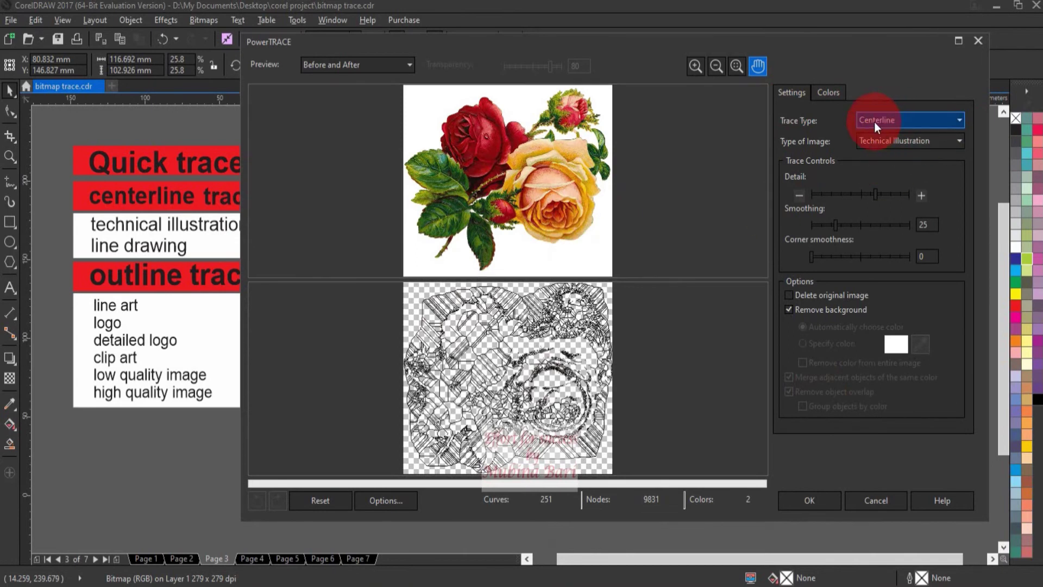
{"action": "left_click", "coordinate": [960, 120]}
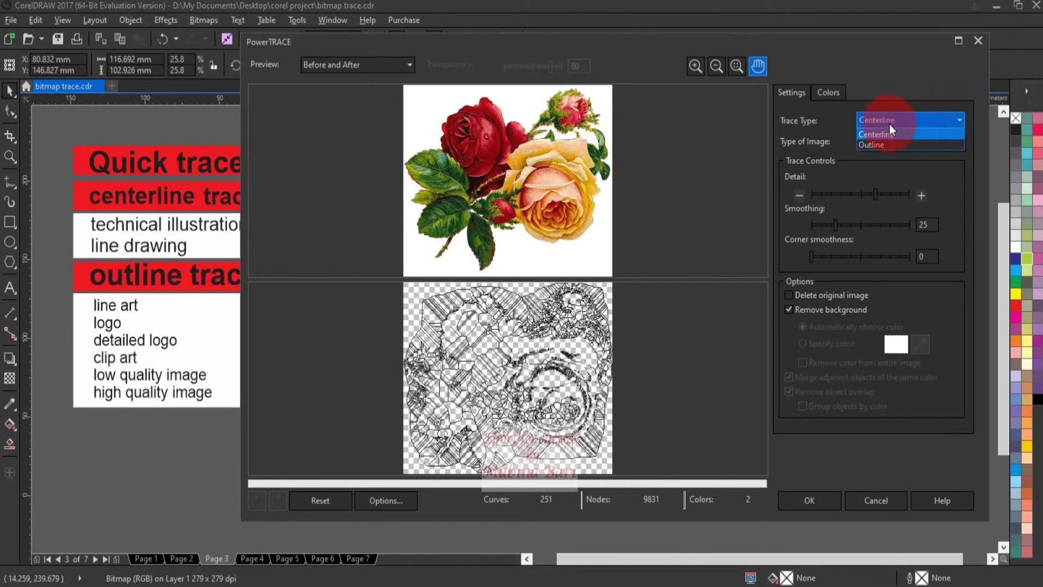
{"action": "left_click", "coordinate": [961, 118]}
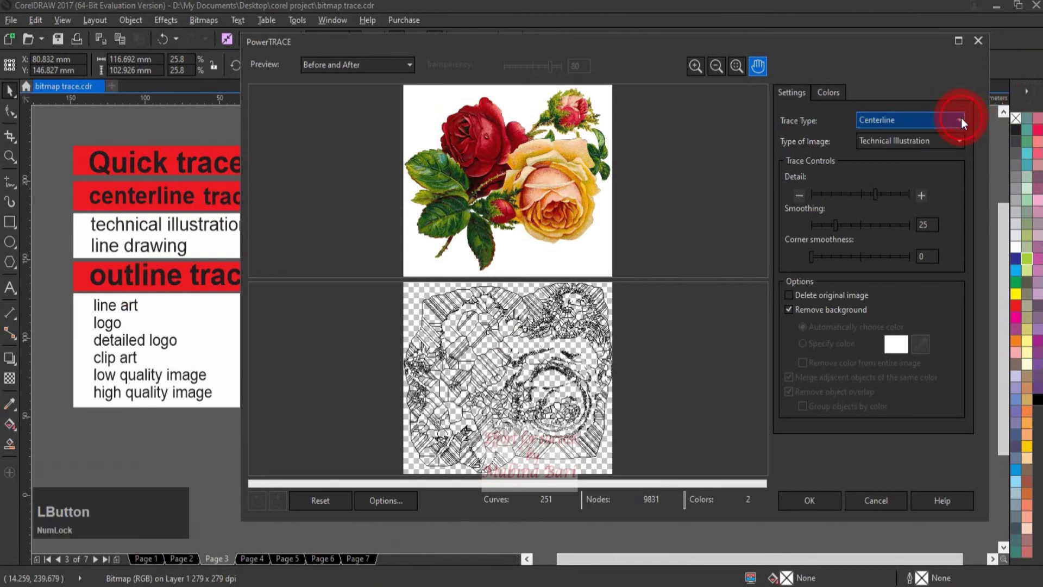
{"action": "left_click", "coordinate": [960, 141]}
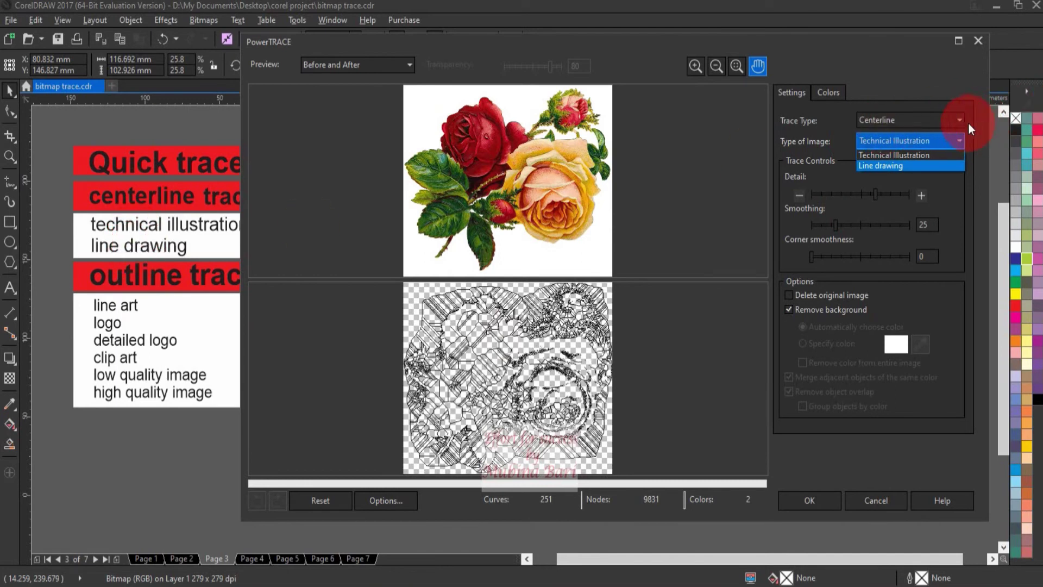
{"action": "left_click", "coordinate": [962, 141]}
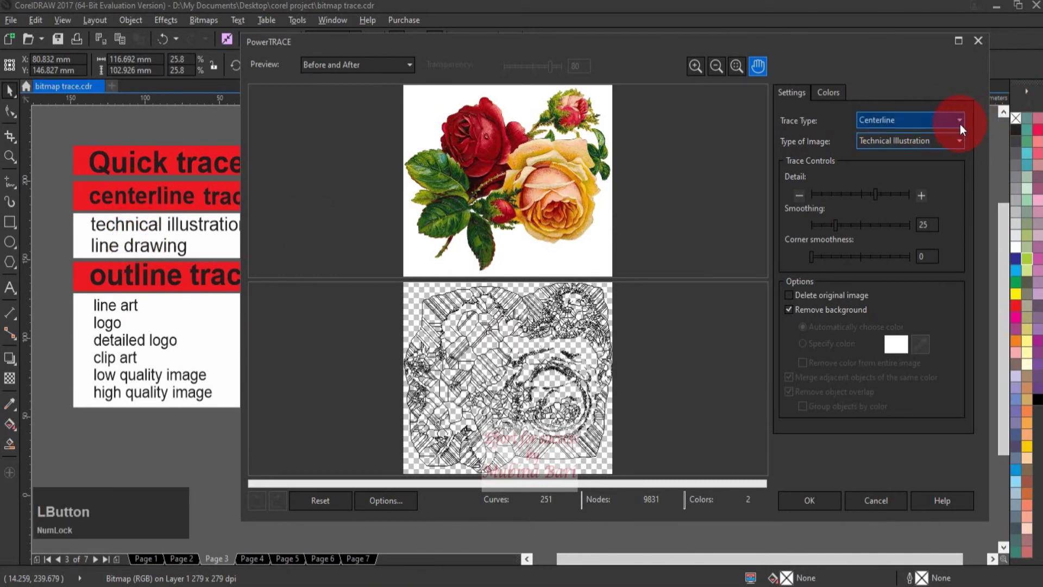
Step: Try the Outline trace type on the roses, review its image types, and switch back to Centerline
{"action": "left_click", "coordinate": [960, 124]}
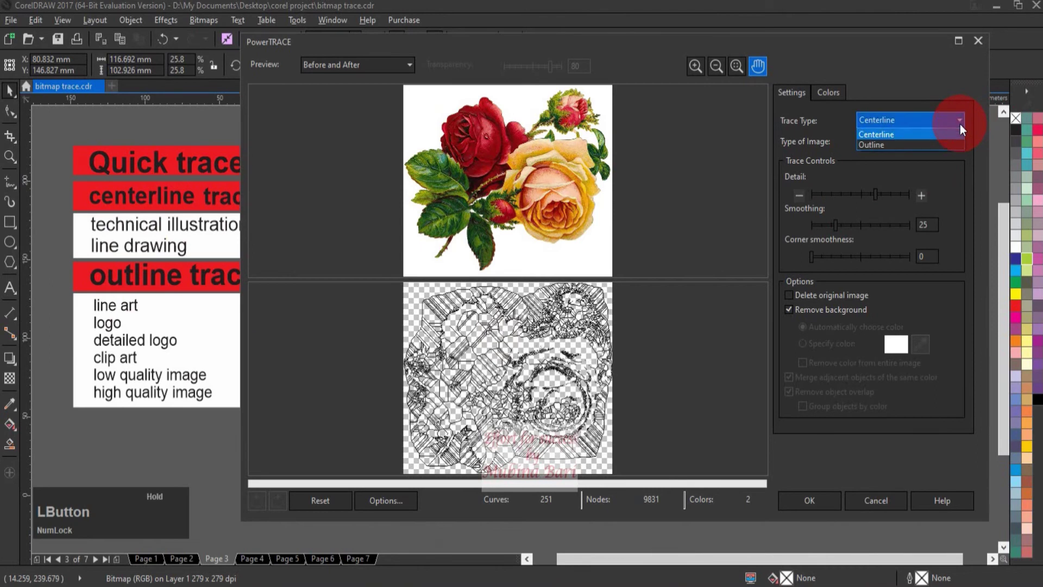
{"action": "left_click", "coordinate": [902, 144]}
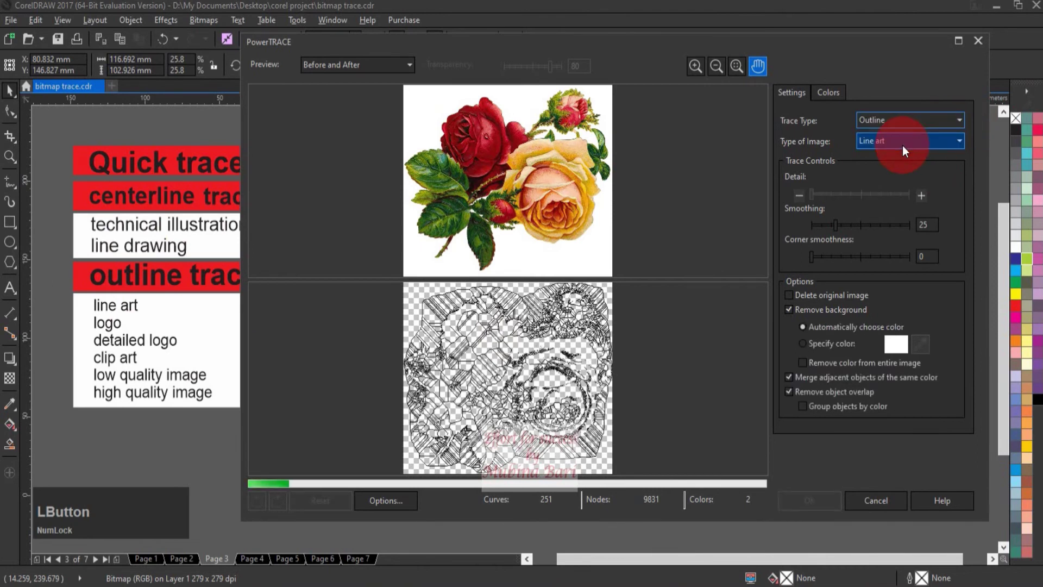
{"action": "left_click", "coordinate": [963, 141]}
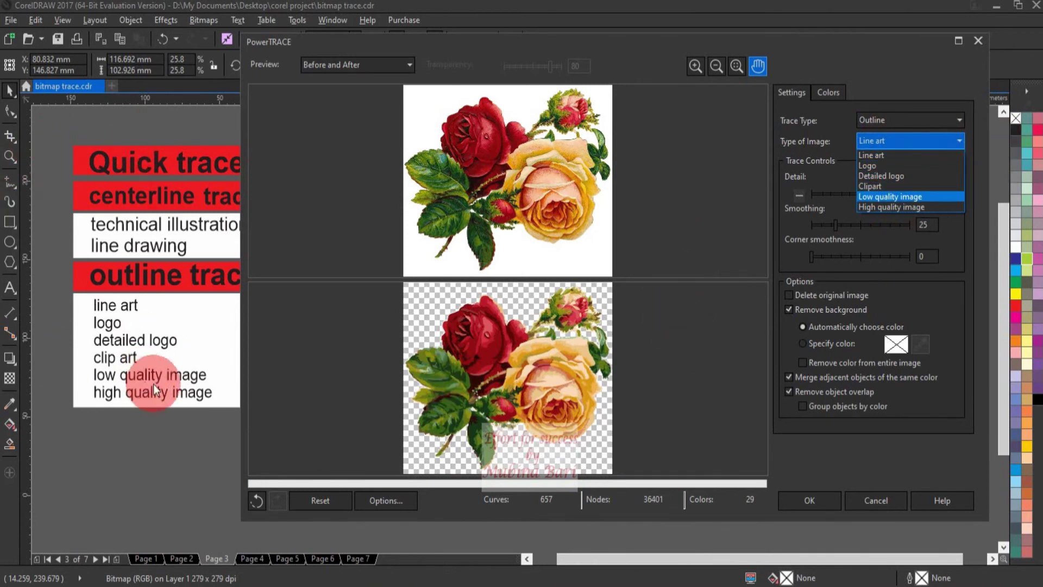
{"action": "left_click", "coordinate": [962, 143]}
{"action": "left_click", "coordinate": [884, 121]}
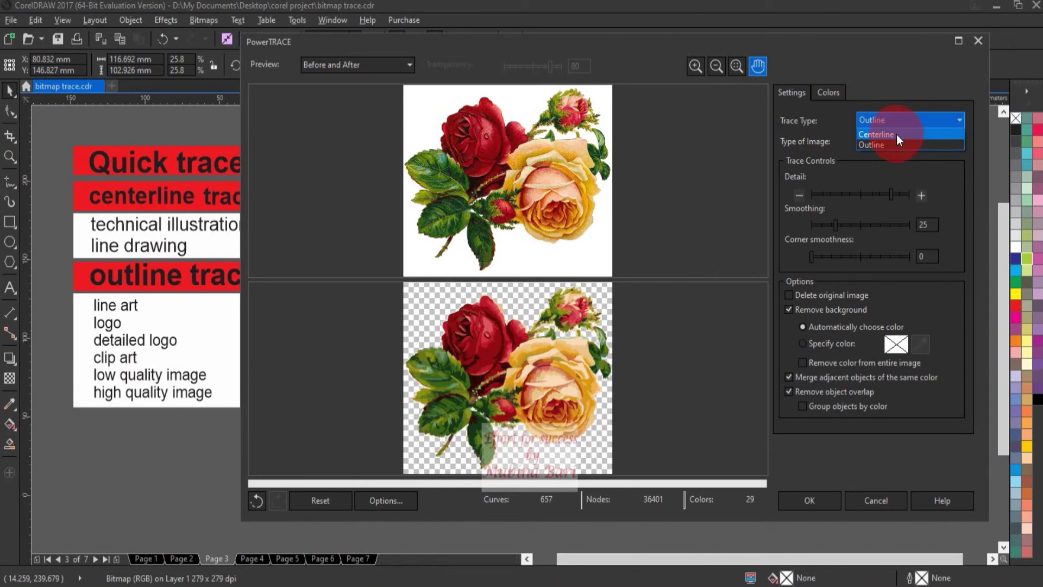
{"action": "left_click", "coordinate": [896, 135]}
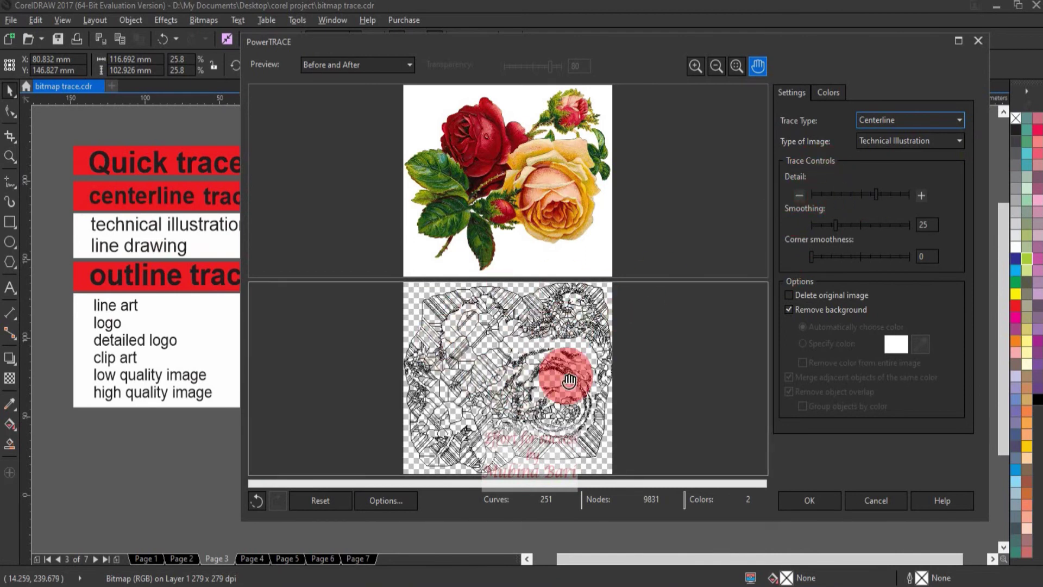
Step: Set the trace detail to about the middle of its range and the corner smoothness to 23
{"action": "left_click", "coordinate": [892, 193]}
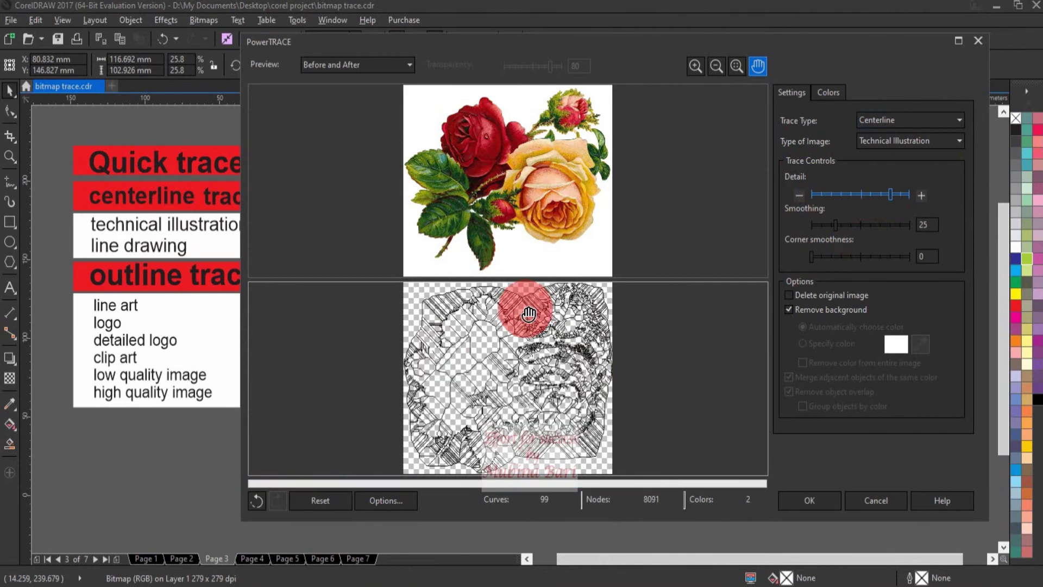
{"action": "left_click", "coordinate": [858, 194]}
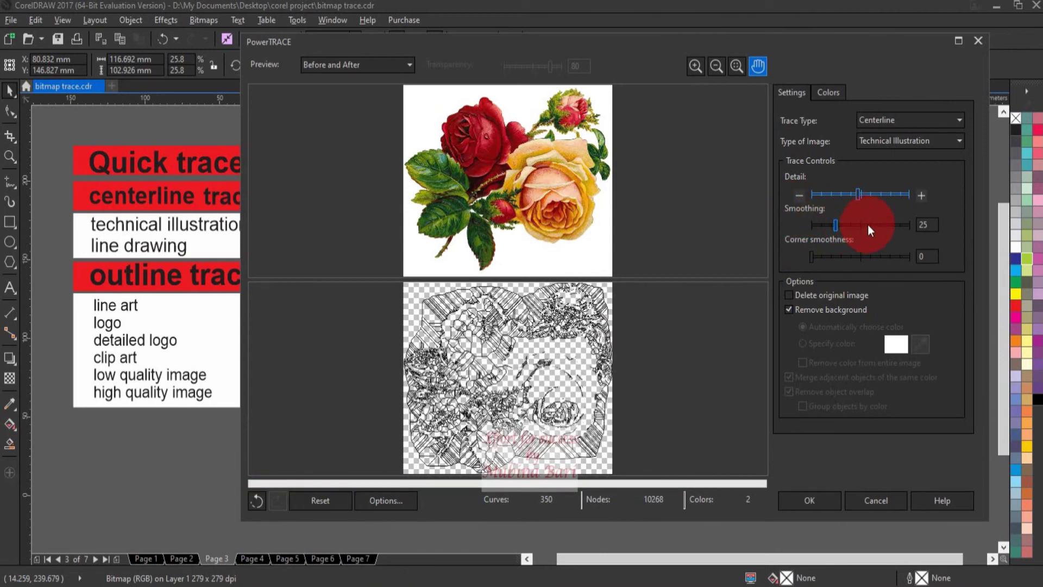
{"action": "left_click", "coordinate": [833, 256]}
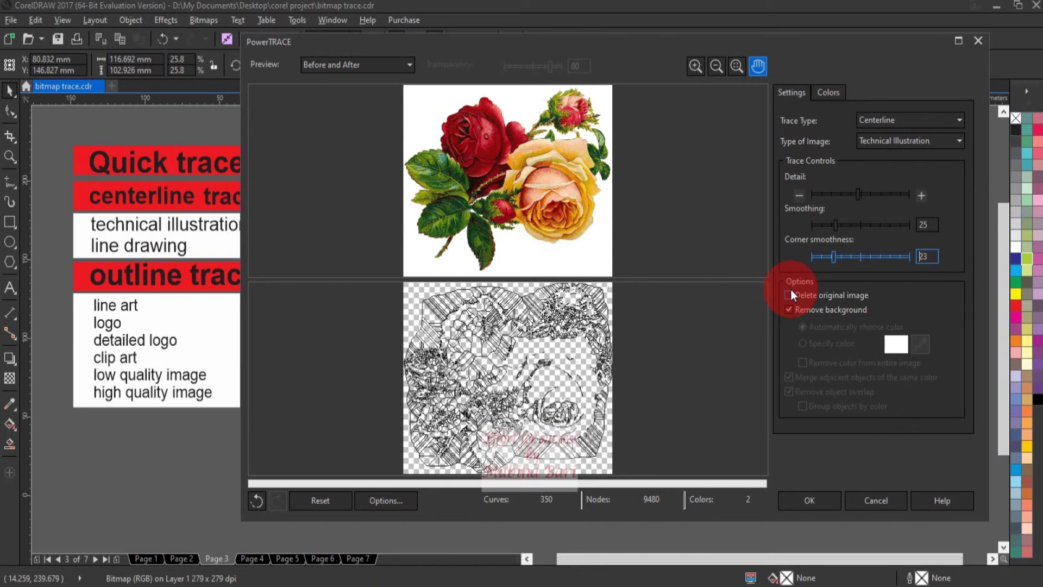
Step: Compare the roses trace with background removal turned off and on, leaving Remove background enabled
{"action": "left_click", "coordinate": [803, 314]}
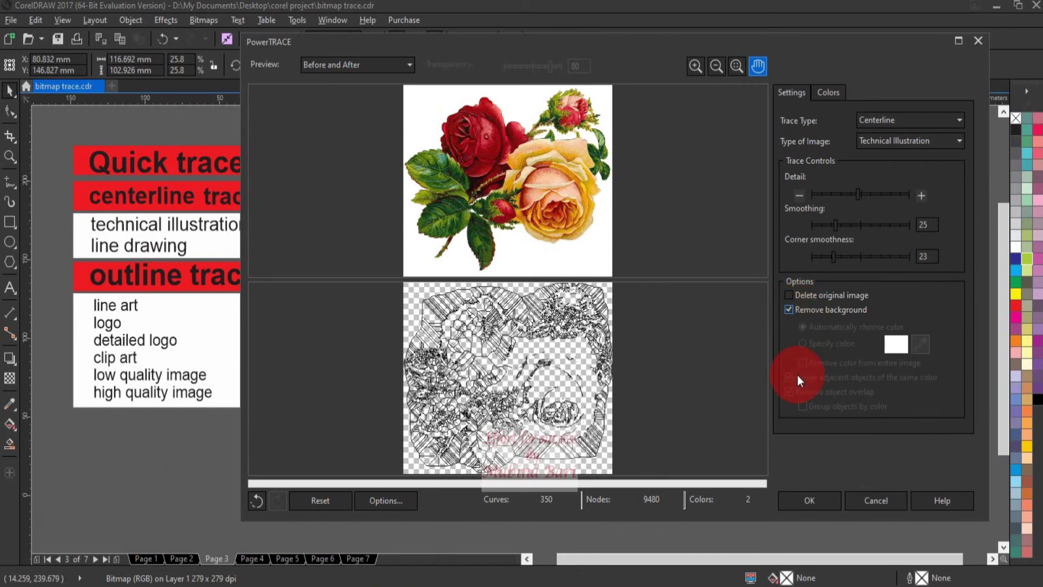
{"action": "left_click", "coordinate": [788, 308]}
{"action": "left_click", "coordinate": [495, 408]}
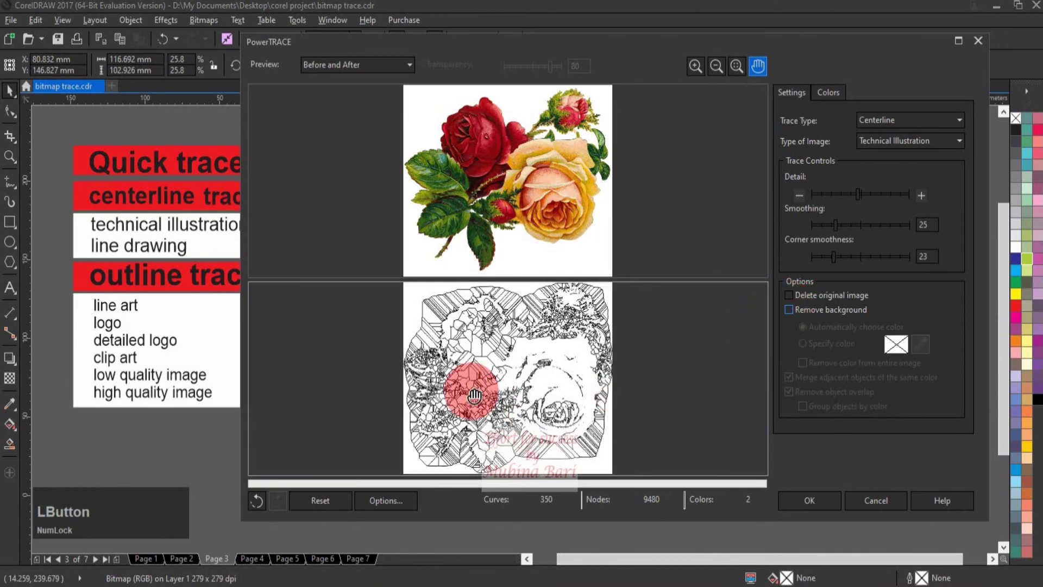
{"action": "left_click", "coordinate": [789, 310]}
{"action": "left_click", "coordinate": [484, 307]}
{"action": "left_click", "coordinate": [504, 420]}
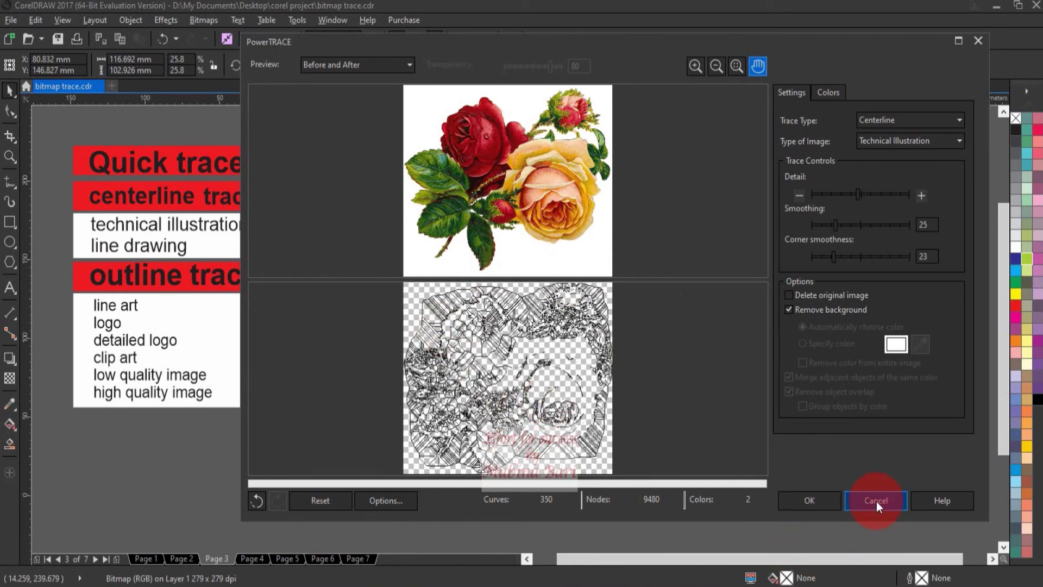
Step: Accept the centerline trace, place it below the roses bitmap, and move the pink floral bitmap up on the page
{"action": "left_click", "coordinate": [822, 504]}
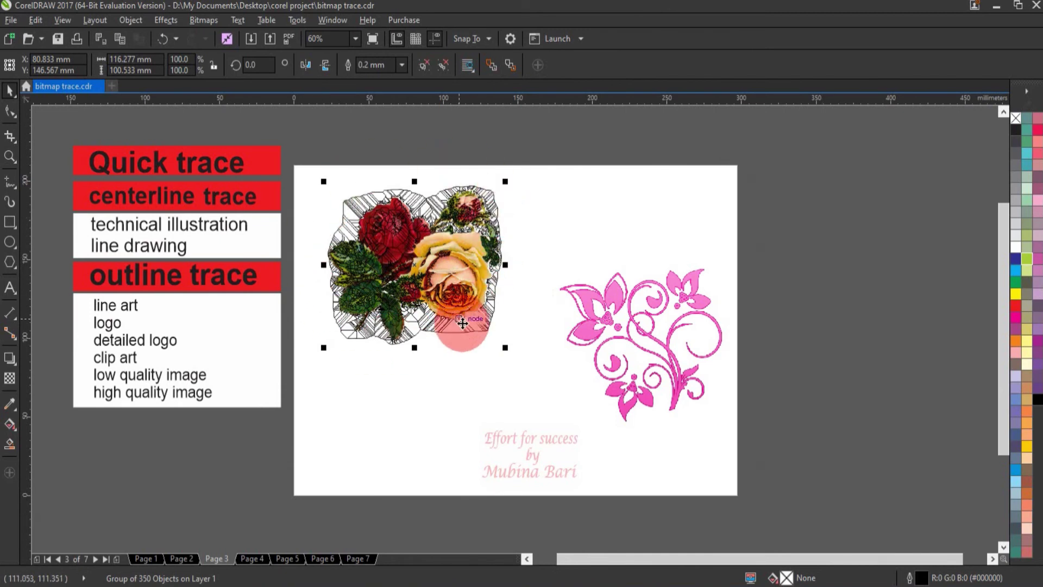
{"action": "left_click_drag", "start_coordinate": [660, 351], "coordinate": [813, 267]}
{"action": "mouse_move", "coordinate": [447, 325]}
{"action": "left_mouse_down"}
{"action": "mouse_move", "coordinate": [433, 415]}
{"action": "mouse_move", "coordinate": [438, 470]}
{"action": "left_mouse_up"}
{"action": "left_click_drag", "start_coordinate": [702, 325], "coordinate": [671, 269]}
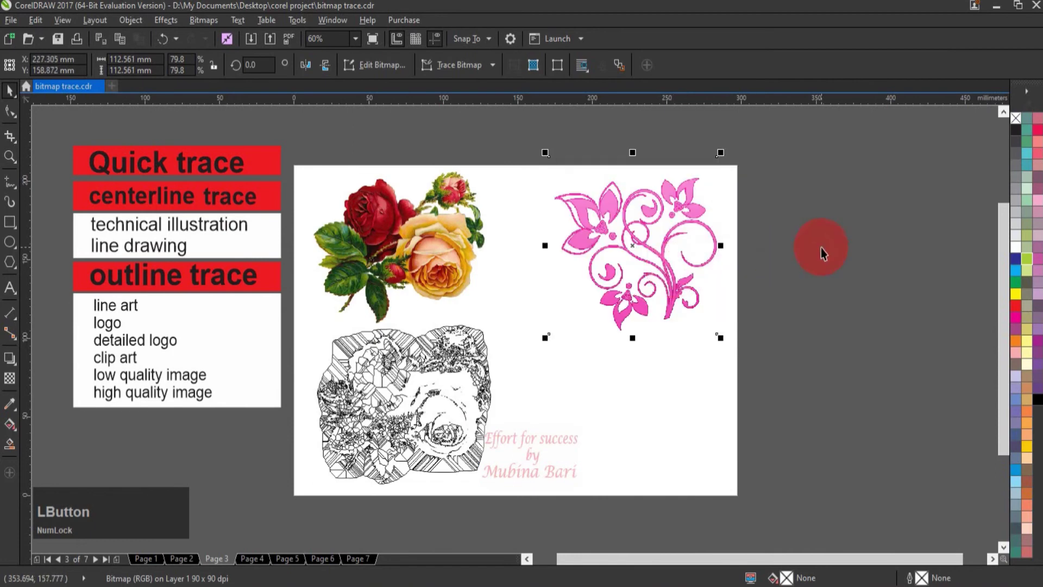
Step: Trace the roses bitmap with Centerline Trace as a Line drawing and place the result beside the earlier roses trace
{"action": "left_click", "coordinate": [410, 239]}
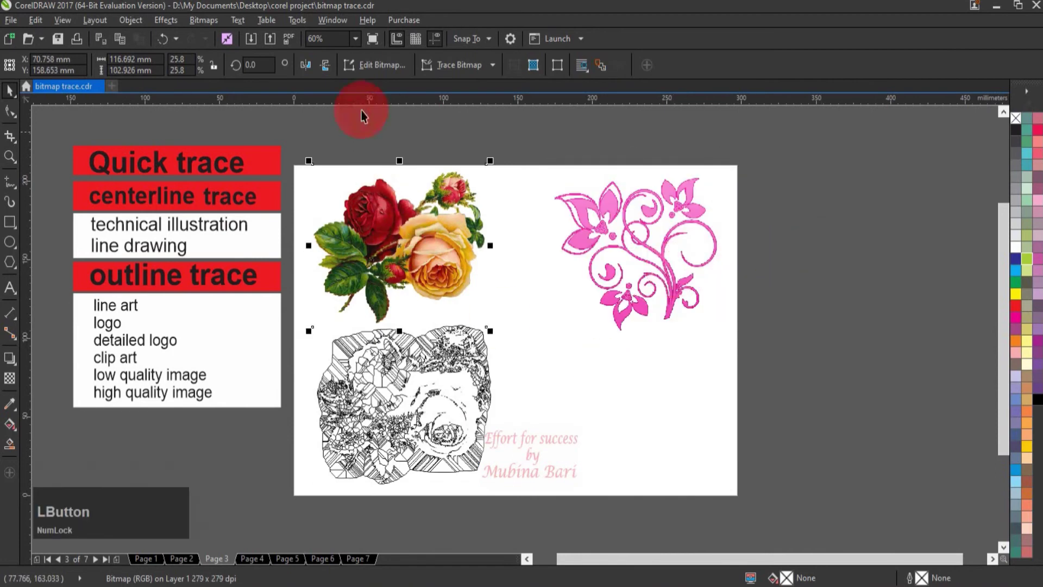
{"action": "left_click", "coordinate": [203, 20]}
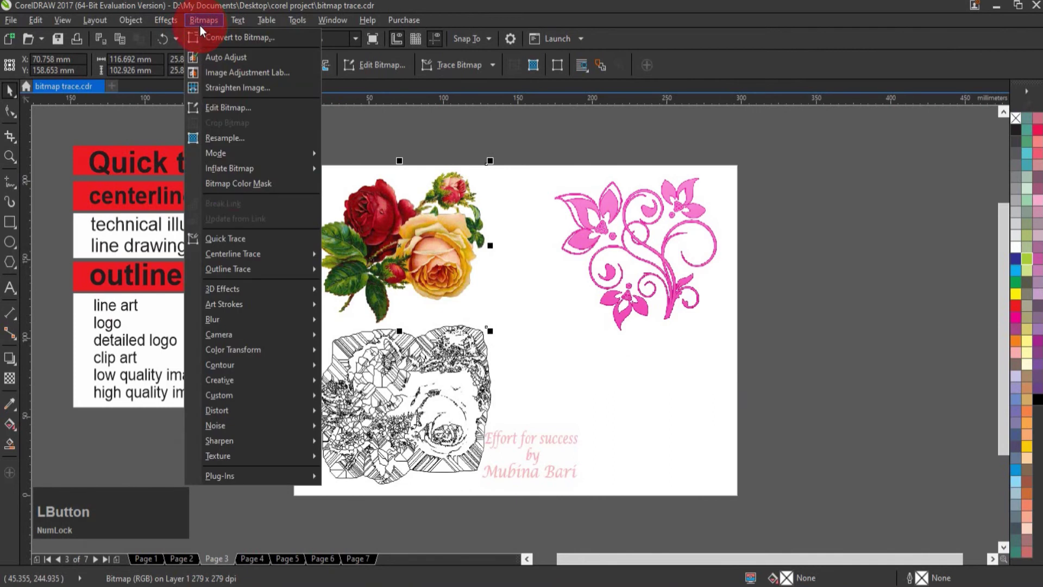
{"action": "mouse_move", "coordinate": [239, 252]}
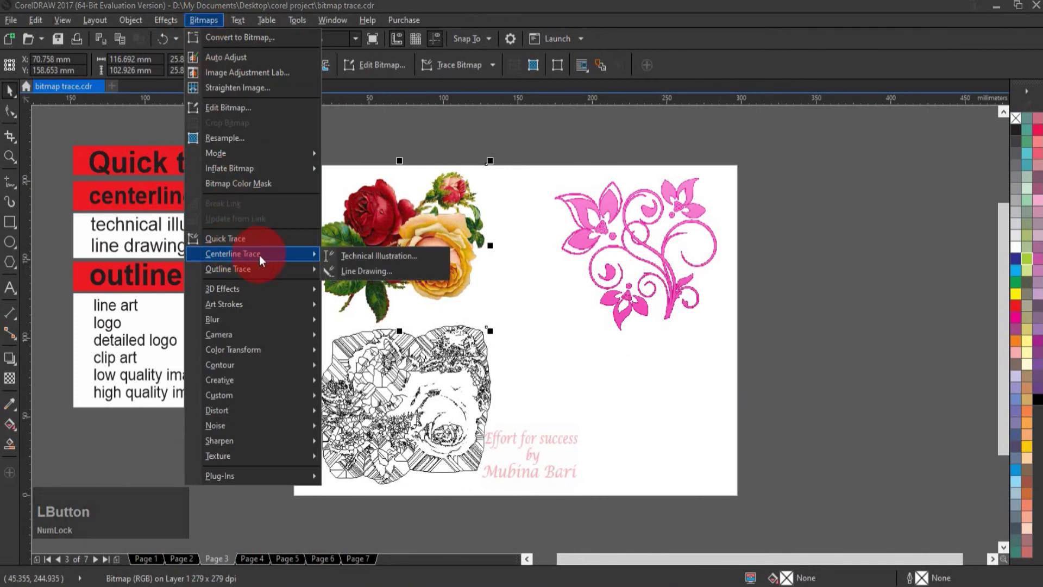
{"action": "left_click", "coordinate": [368, 272]}
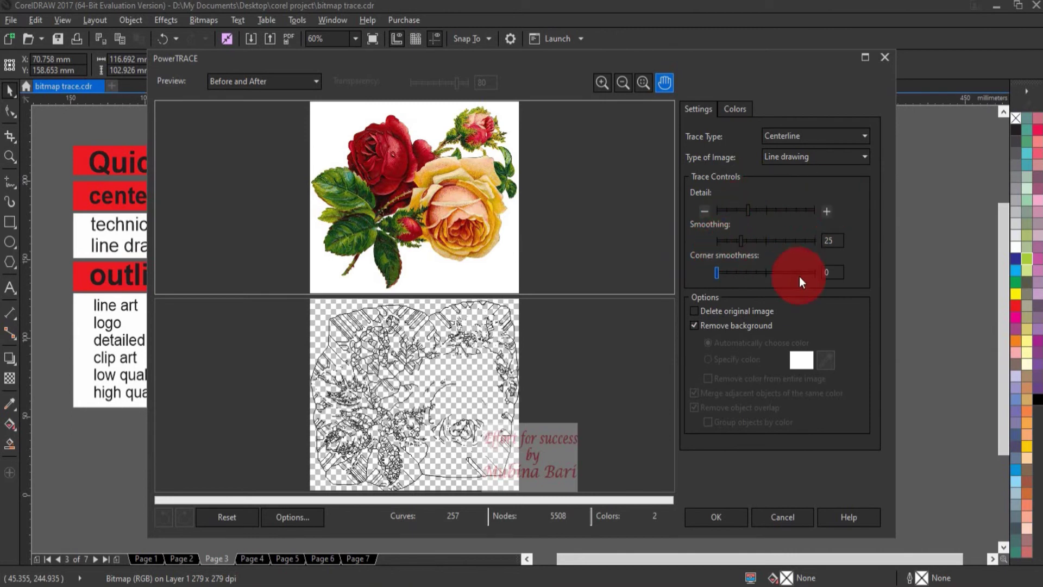
{"action": "left_click", "coordinate": [725, 520]}
{"action": "mouse_move", "coordinate": [473, 316]}
{"action": "left_mouse_down"}
{"action": "mouse_move", "coordinate": [592, 390]}
{"action": "mouse_move", "coordinate": [675, 472]}
{"action": "left_mouse_up"}
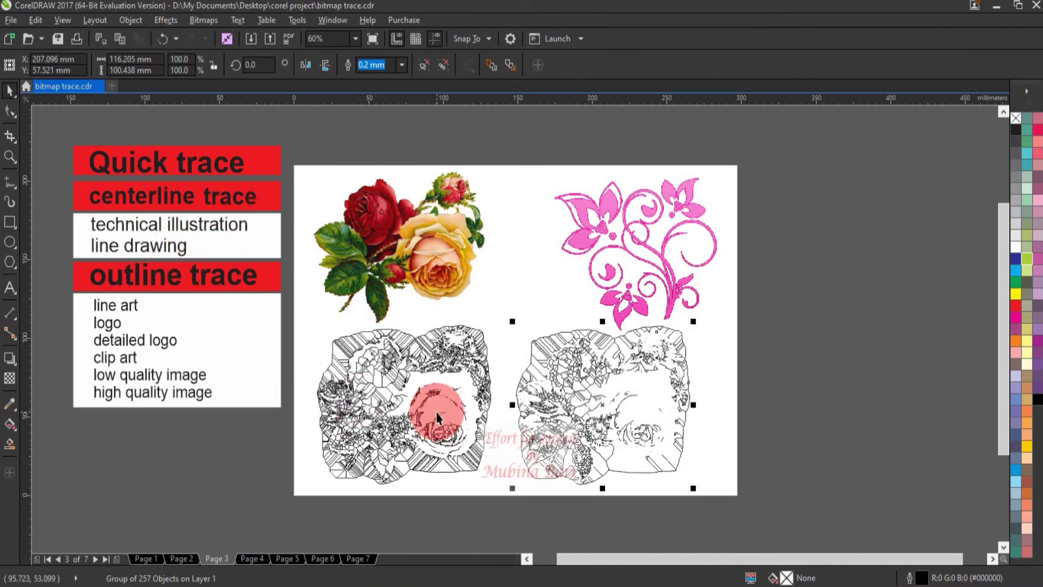
Step: Open Page 4 and trace the lion bitmap with Outline Trace as Line art, accepting the default settings
{"action": "left_click", "coordinate": [256, 560]}
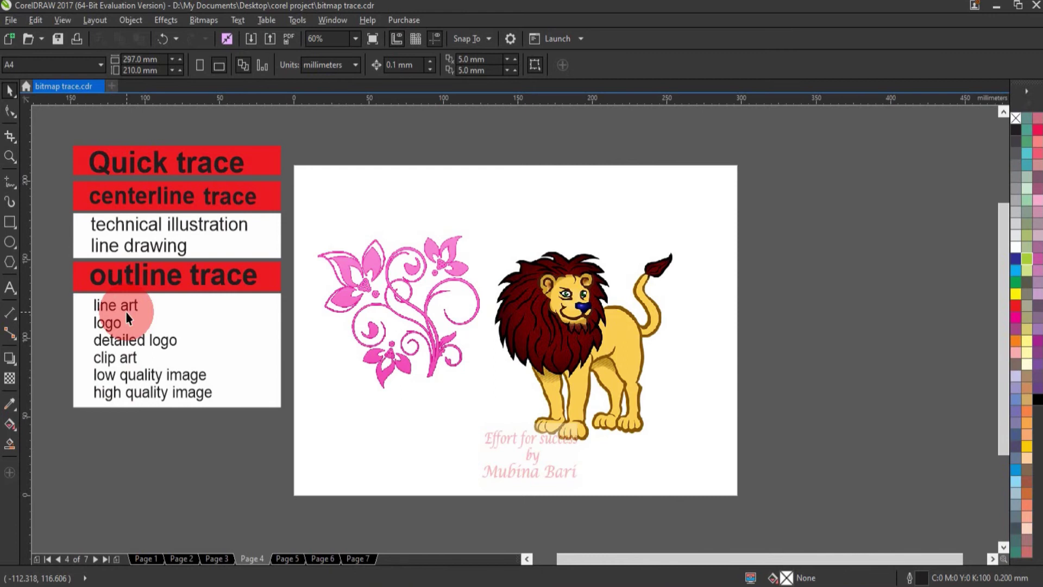
{"action": "left_click", "coordinate": [569, 352]}
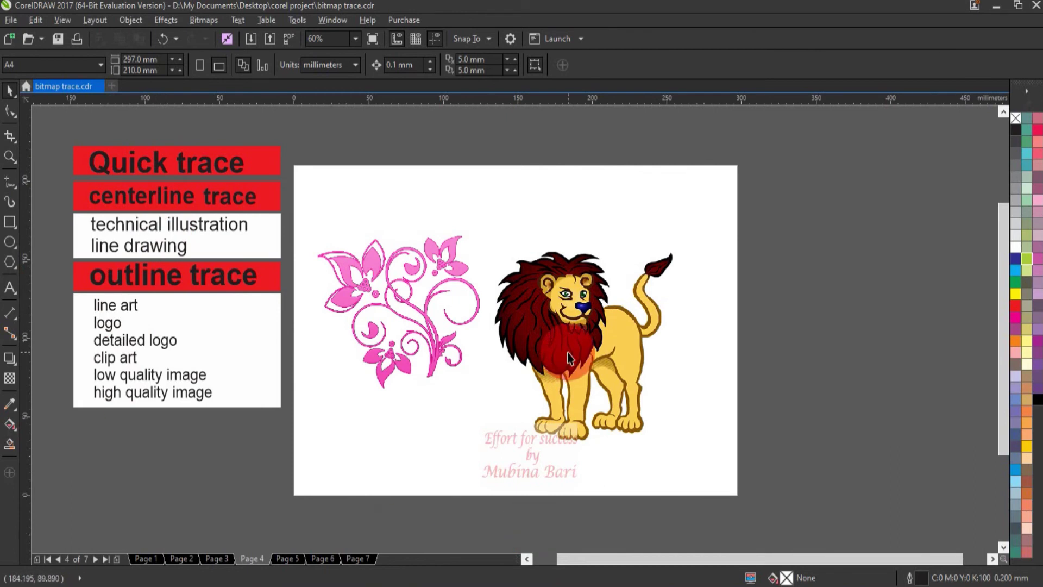
{"action": "left_click", "coordinate": [214, 66]}
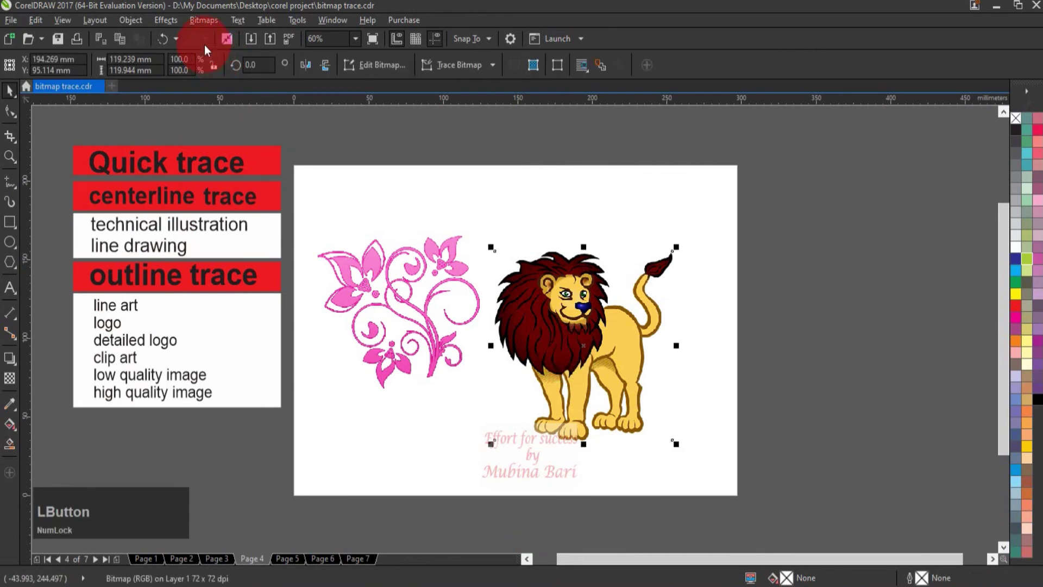
{"action": "left_click", "coordinate": [195, 21]}
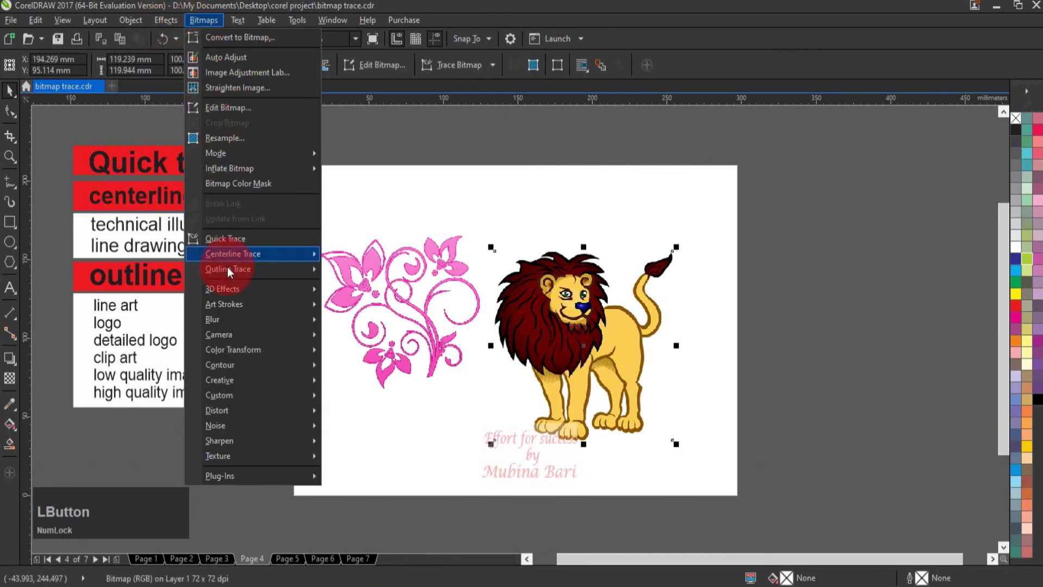
{"action": "mouse_move", "coordinate": [227, 274]}
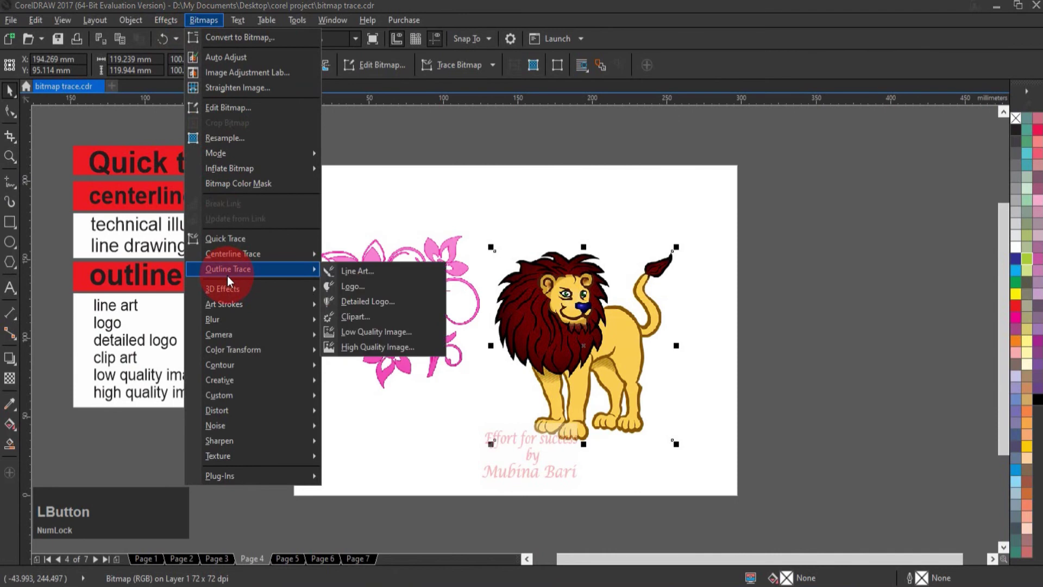
{"action": "left_click", "coordinate": [357, 272]}
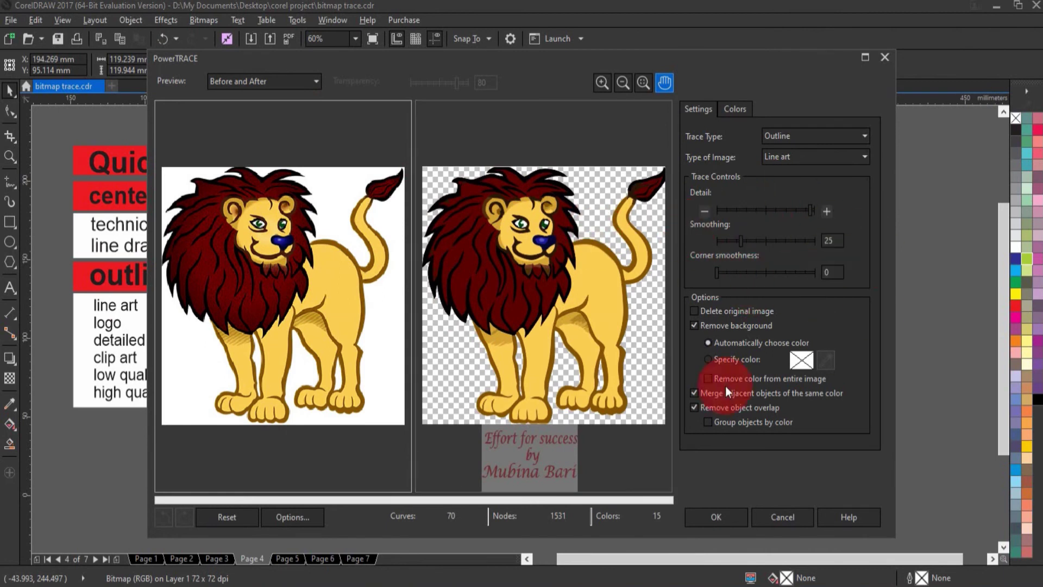
{"action": "left_click", "coordinate": [715, 520]}
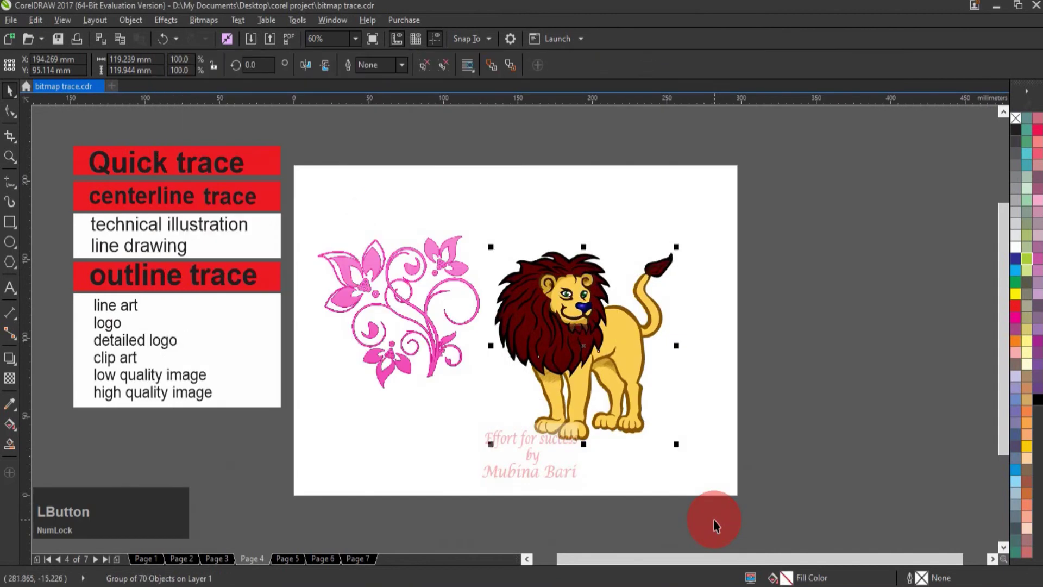
Step: Move the traced lion off the page beside the original bitmap and ungroup it into separate pieces
{"action": "left_click_drag", "start_coordinate": [589, 329], "coordinate": [790, 286]}
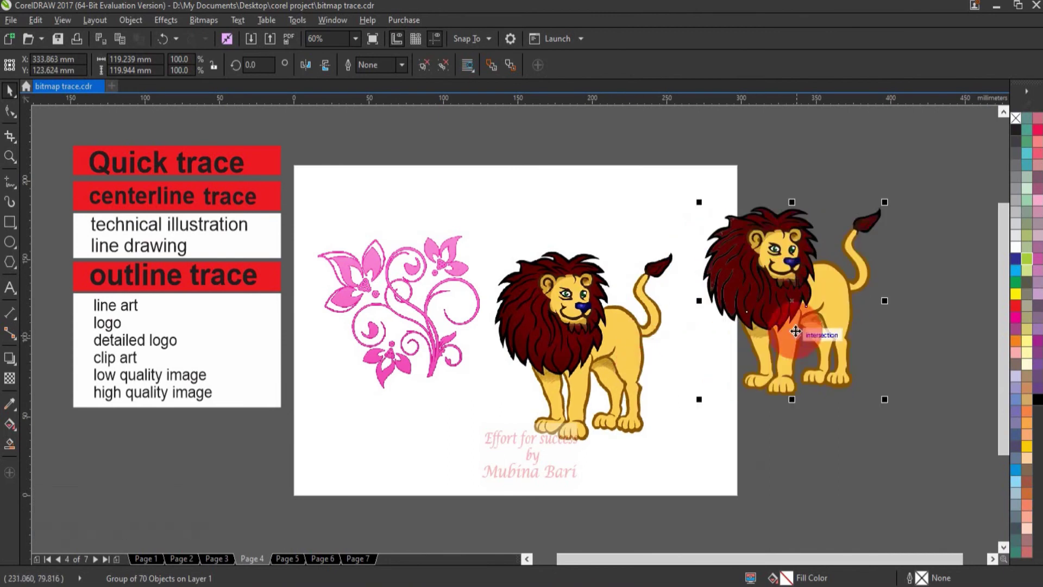
{"action": "left_click", "coordinate": [425, 66]}
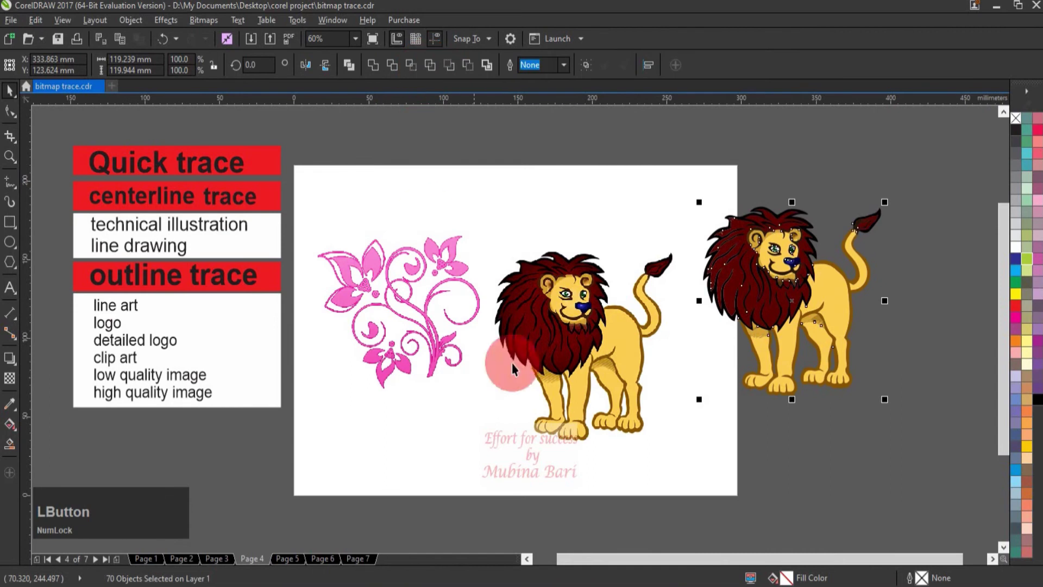
{"action": "left_click", "coordinate": [638, 456]}
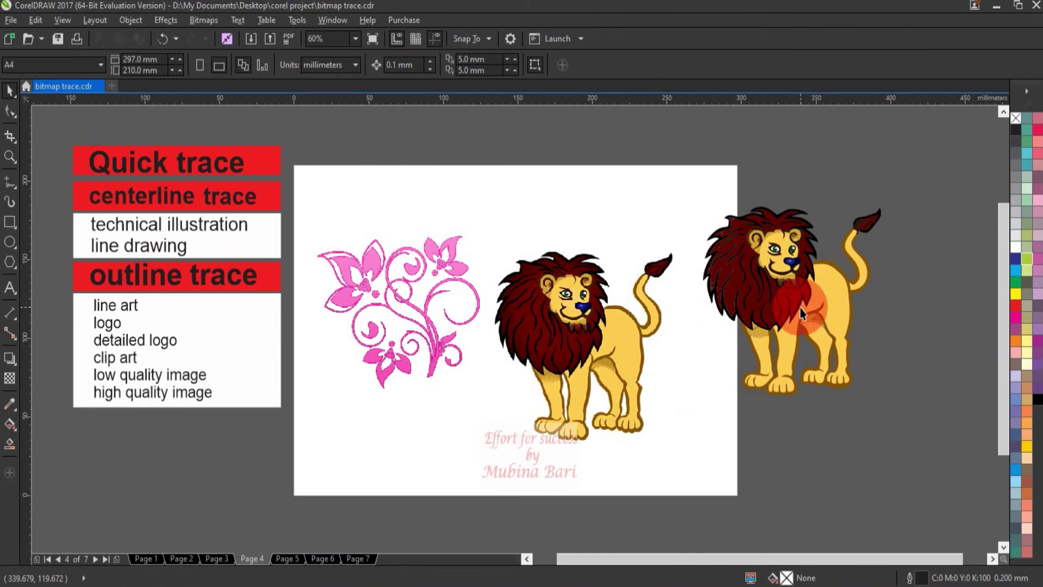
Step: Pull the dark red mane fill and the yellow face fill out of the traced lion and delete both
{"action": "left_click", "coordinate": [777, 315]}
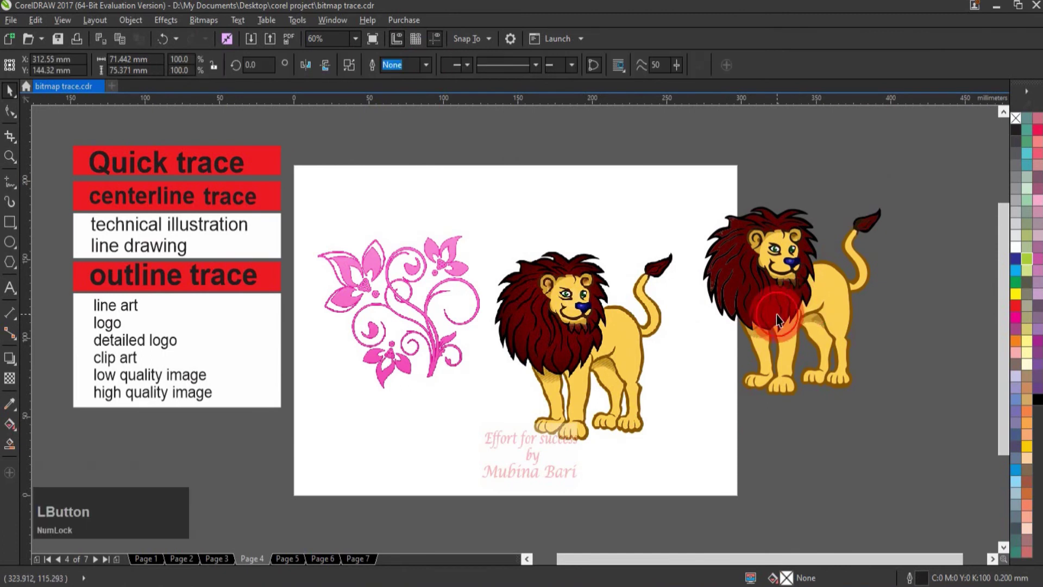
{"action": "left_click_drag", "start_coordinate": [777, 315], "coordinate": [482, 232]}
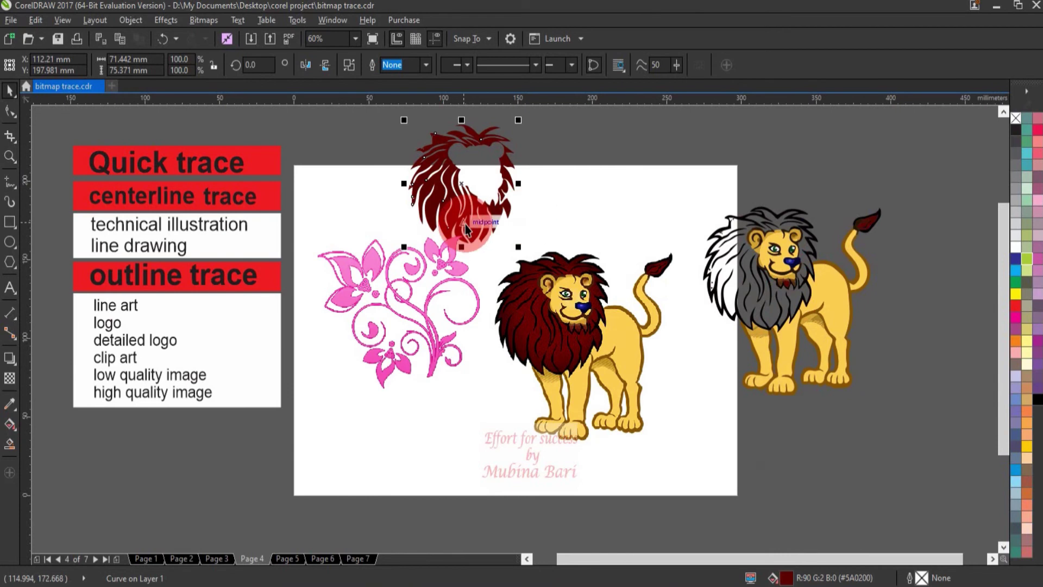
{"action": "key", "text": "Delete"}
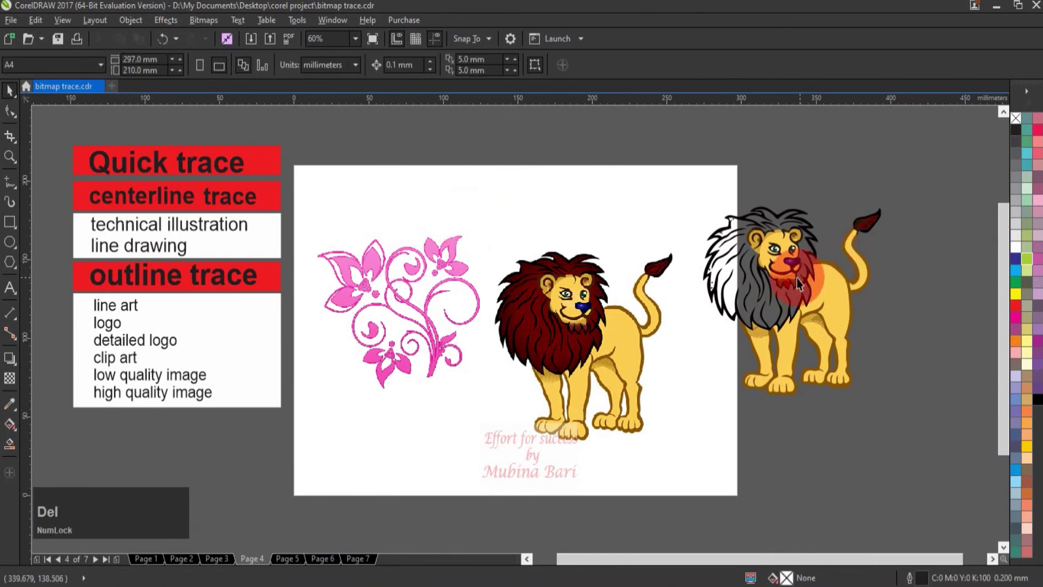
{"action": "left_click_drag", "start_coordinate": [784, 263], "coordinate": [595, 230]}
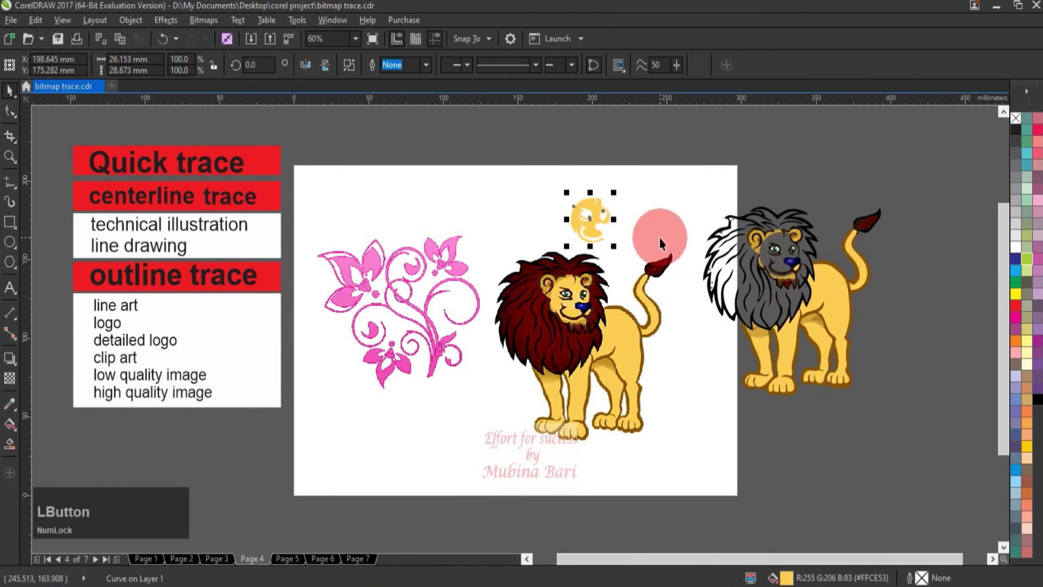
{"action": "key", "text": "Delete"}
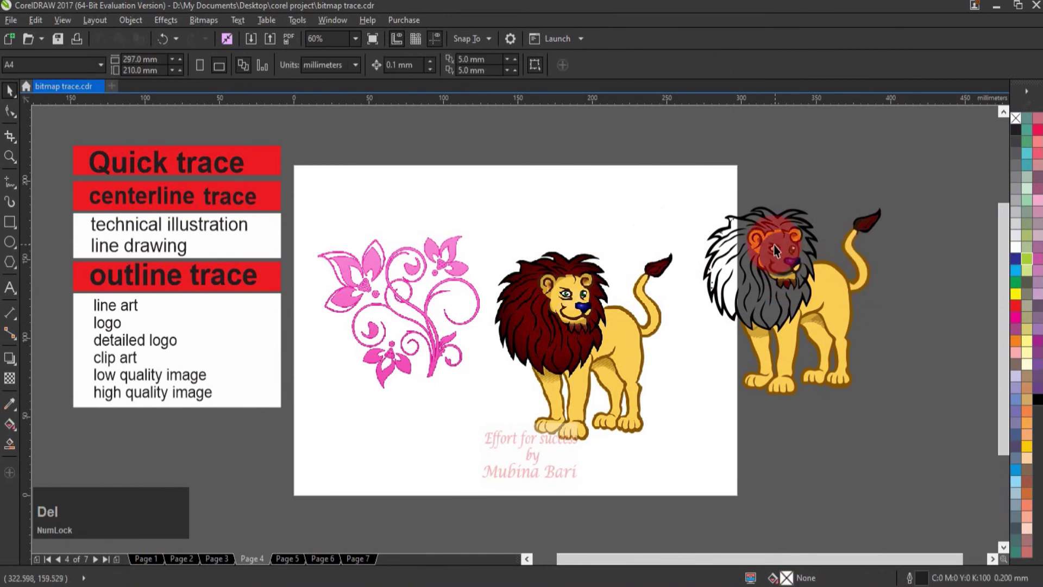
Step: Delete the small red and yellow chin pieces of the traced lion, and undo the deletion of its nose piece
{"action": "left_click", "coordinate": [790, 284]}
{"action": "key", "text": "Delete"}
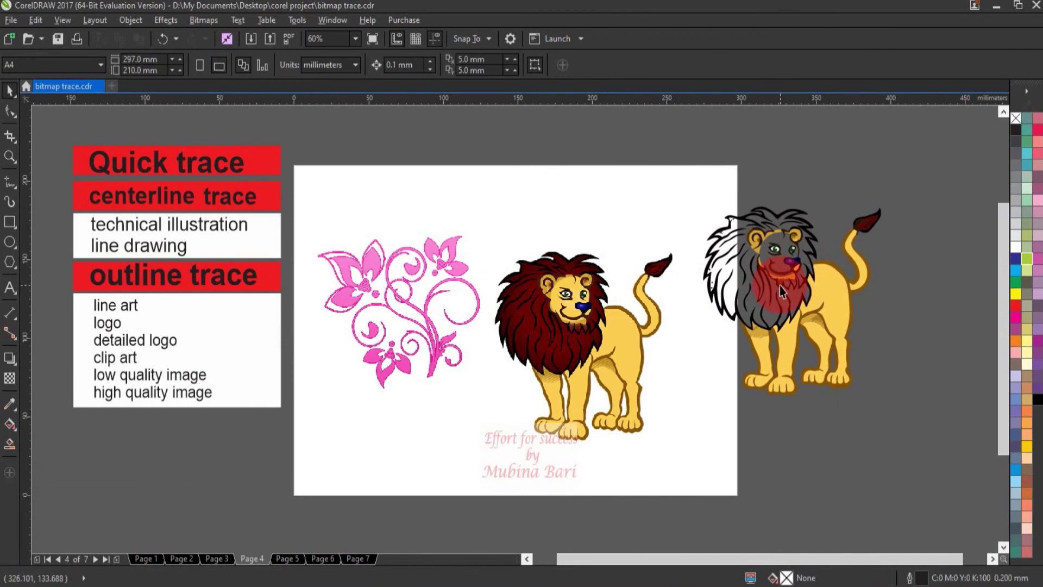
{"action": "left_click", "coordinate": [789, 282]}
{"action": "key", "text": "Delete"}
{"action": "left_click", "coordinate": [797, 266]}
{"action": "key", "text": "Delete"}
{"action": "key", "text": "ctrl+z"}
Step: Delete the yellow ear and remaining face fills of the traced lion and apply black to one ear outline
{"action": "left_click", "coordinate": [787, 243]}
{"action": "left_click", "coordinate": [756, 250]}
{"action": "key", "text": "Delete"}
{"action": "left_click", "coordinate": [759, 239]}
{"action": "key", "text": "Delete"}
{"action": "left_click", "coordinate": [751, 244]}
{"action": "right_click", "coordinate": [1015, 131]}
{"action": "left_click", "coordinate": [778, 313]}
{"action": "left_click", "coordinate": [796, 239]}
{"action": "key", "text": "Delete"}
{"action": "left_click", "coordinate": [793, 236]}
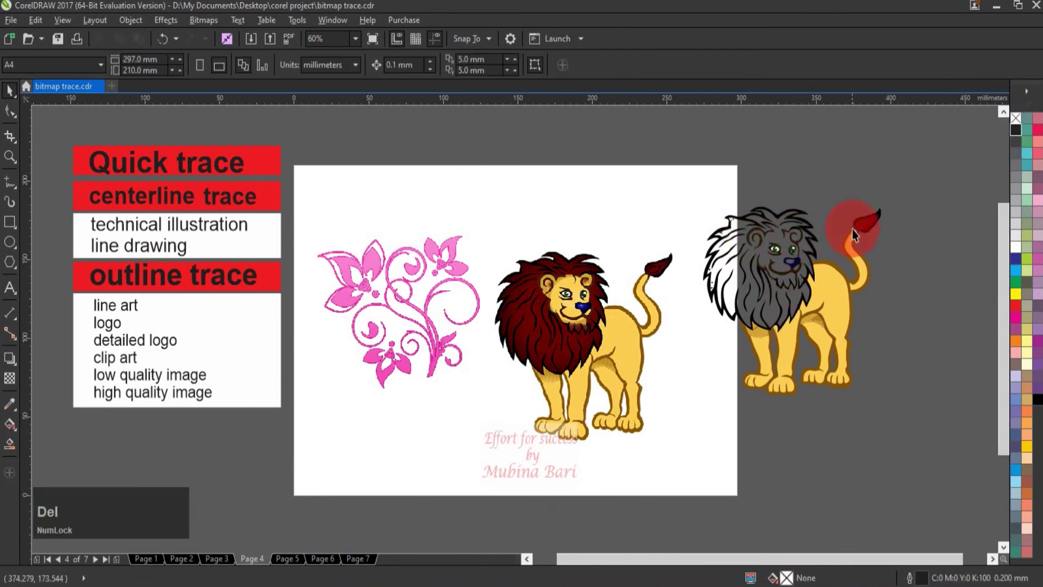
{"action": "key", "text": "Delete"}
Step: Delete the yellow body and leg fills of the traced lion
{"action": "left_click", "coordinate": [821, 308]}
{"action": "key", "text": "Delete"}
{"action": "left_click", "coordinate": [816, 321]}
{"action": "key", "text": "Delete"}
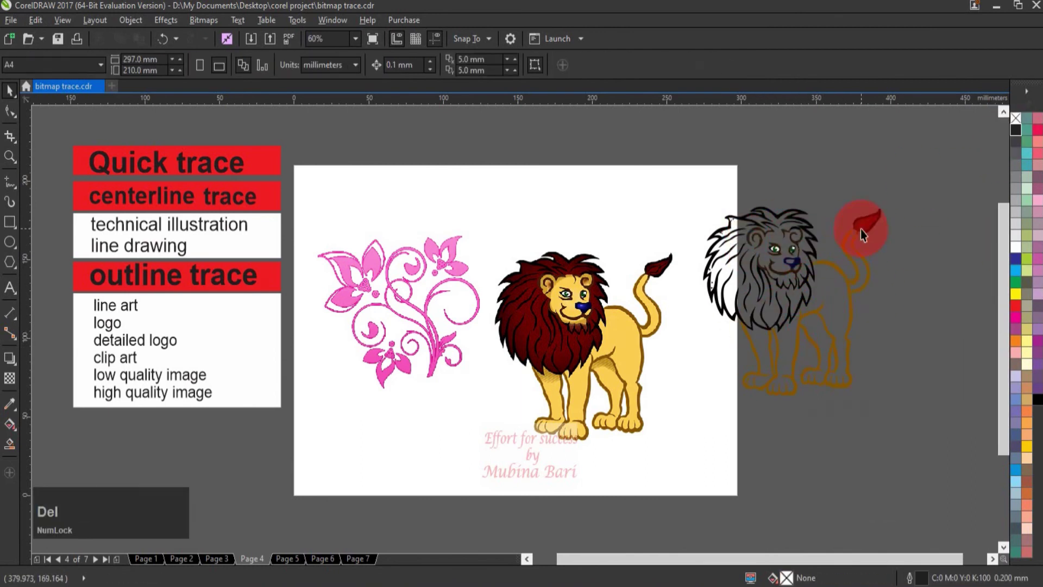
Step: Fill the traced lion's tail tuft and brown body outline with black, and delete the white piece of its eye
{"action": "left_click", "coordinate": [861, 230]}
{"action": "left_click", "coordinate": [1015, 130]}
{"action": "left_click", "coordinate": [958, 299]}
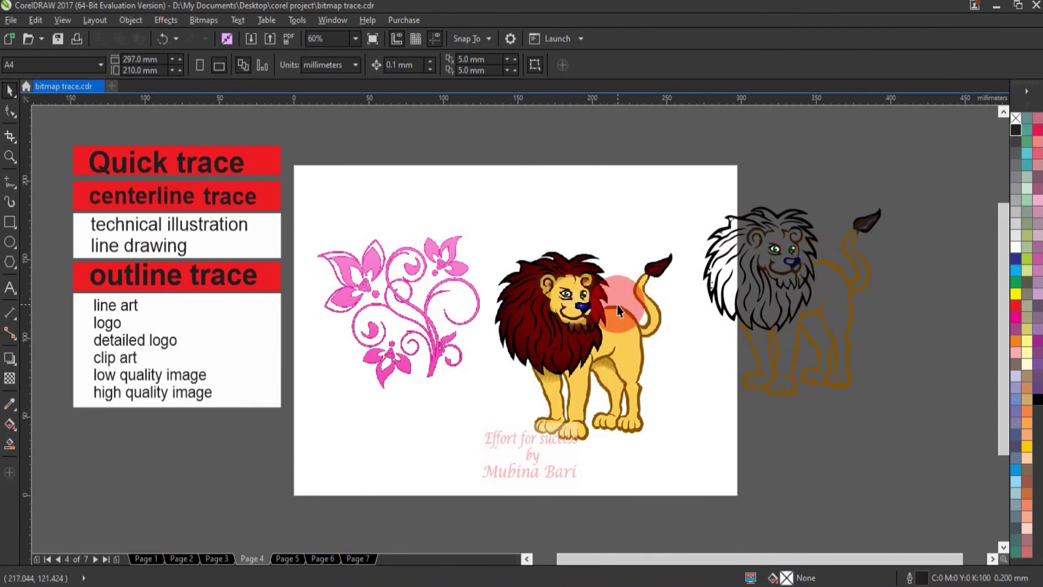
{"action": "left_click", "coordinate": [794, 359]}
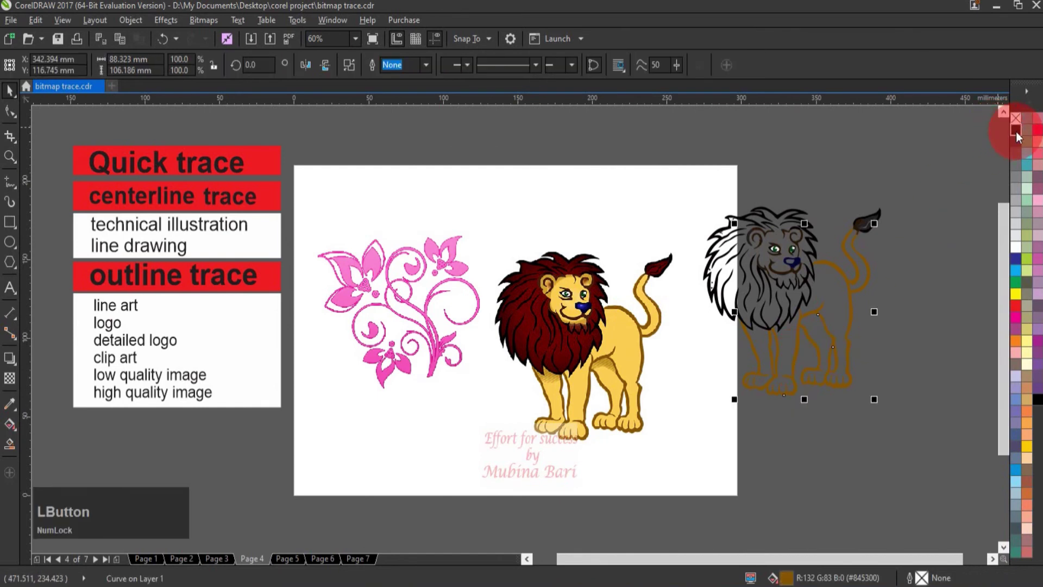
{"action": "left_click", "coordinate": [1016, 131]}
{"action": "left_click", "coordinate": [914, 307]}
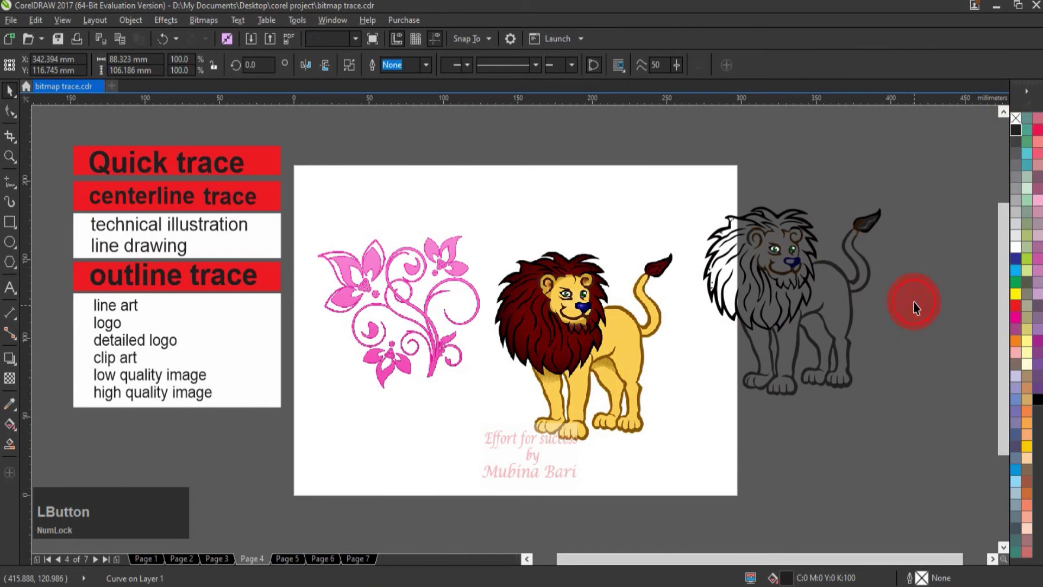
{"action": "left_click", "coordinate": [776, 250]}
{"action": "key", "text": "Delete"}
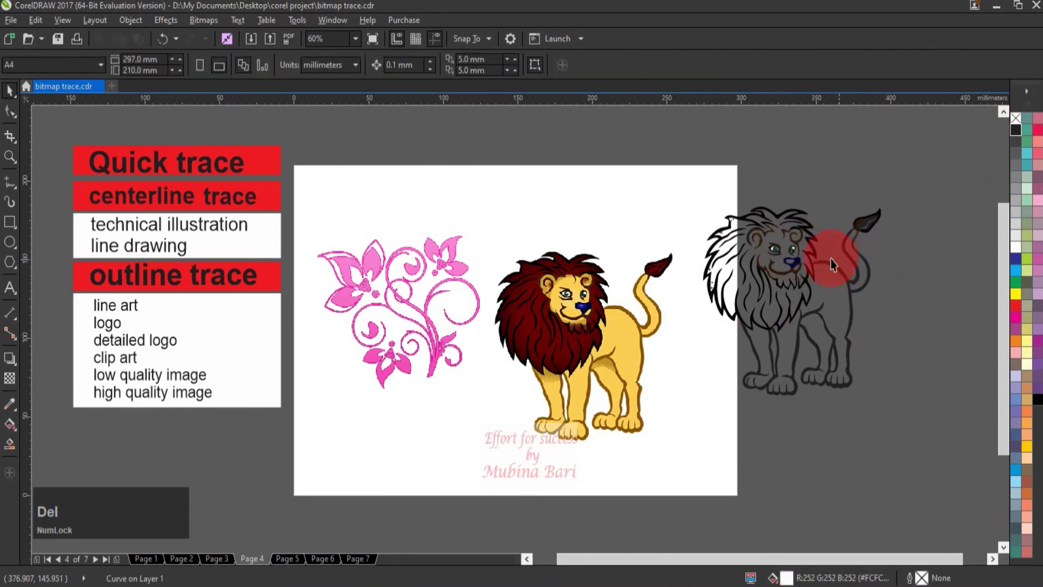
Step: Delete all remaining pieces of the traced lion and reposition the lion bitmap on the page, clear of the floral bitmap
{"action": "left_click", "coordinate": [576, 337]}
{"action": "left_click_drag", "start_coordinate": [576, 336], "coordinate": [399, 402]}
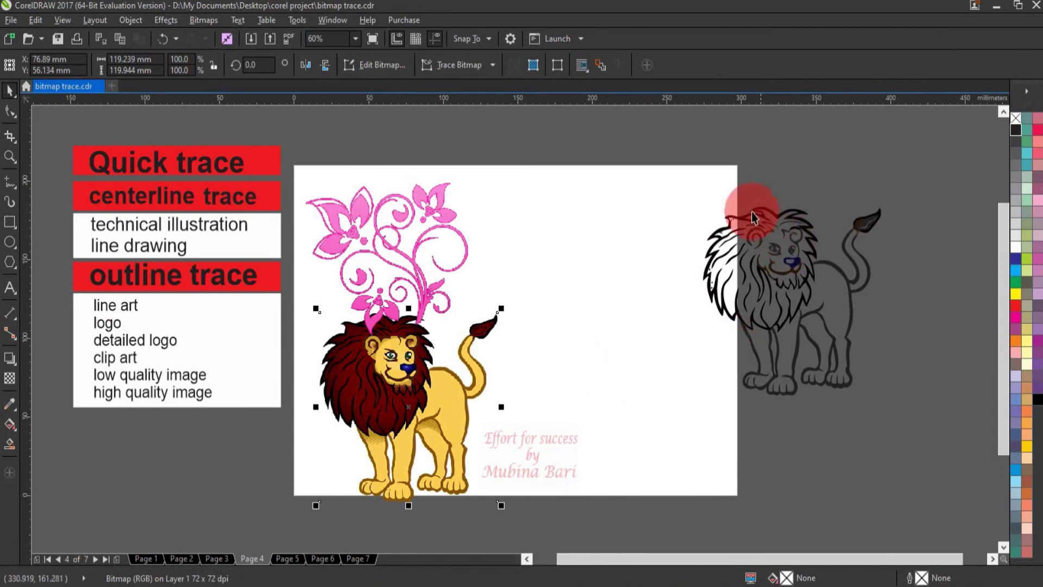
{"action": "mouse_move", "coordinate": [688, 171]}
{"action": "left_mouse_down"}
{"action": "mouse_move", "coordinate": [766, 310]}
{"action": "mouse_move", "coordinate": [951, 421]}
{"action": "left_mouse_up"}
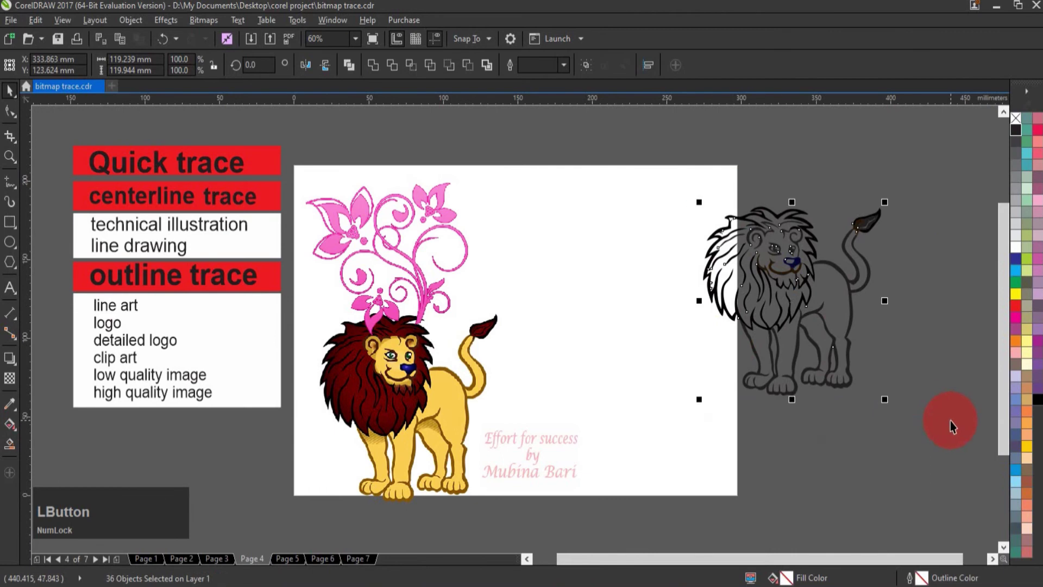
{"action": "left_click_drag", "start_coordinate": [872, 301], "coordinate": [686, 302]}
{"action": "key", "text": "Delete"}
{"action": "left_click_drag", "start_coordinate": [441, 393], "coordinate": [643, 318]}
Step: Trace the pink floral bitmap with Outline Trace as Line art, accepting the default settings
{"action": "left_click", "coordinate": [372, 312]}
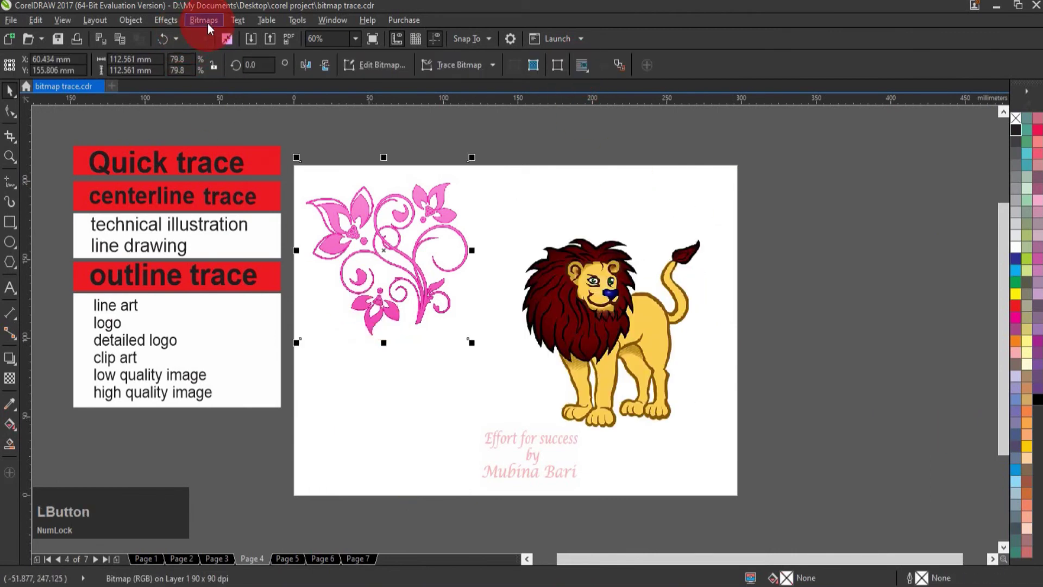
{"action": "left_click", "coordinate": [207, 24]}
{"action": "left_click", "coordinate": [253, 270]}
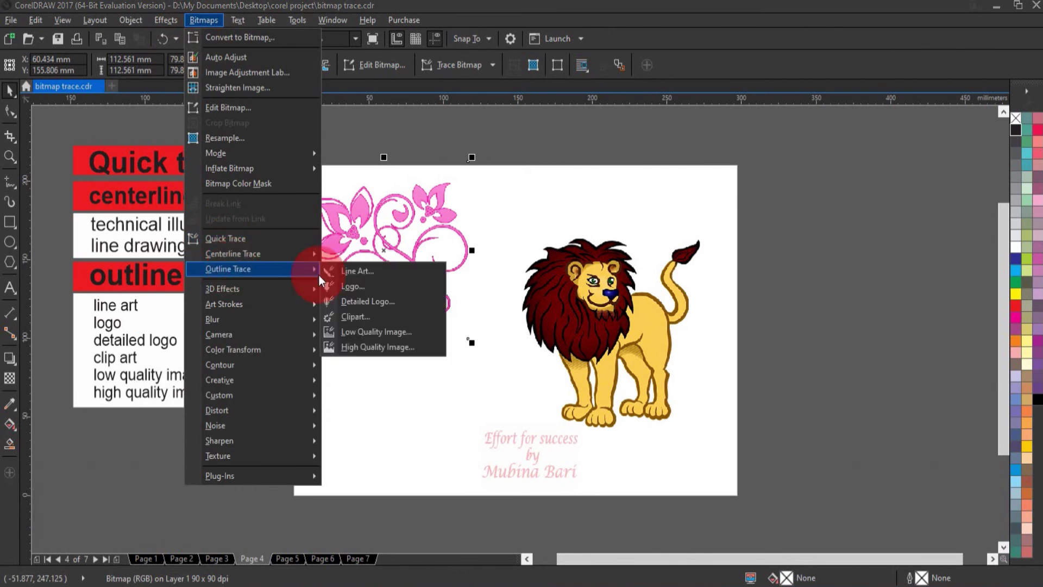
{"action": "left_click", "coordinate": [363, 274]}
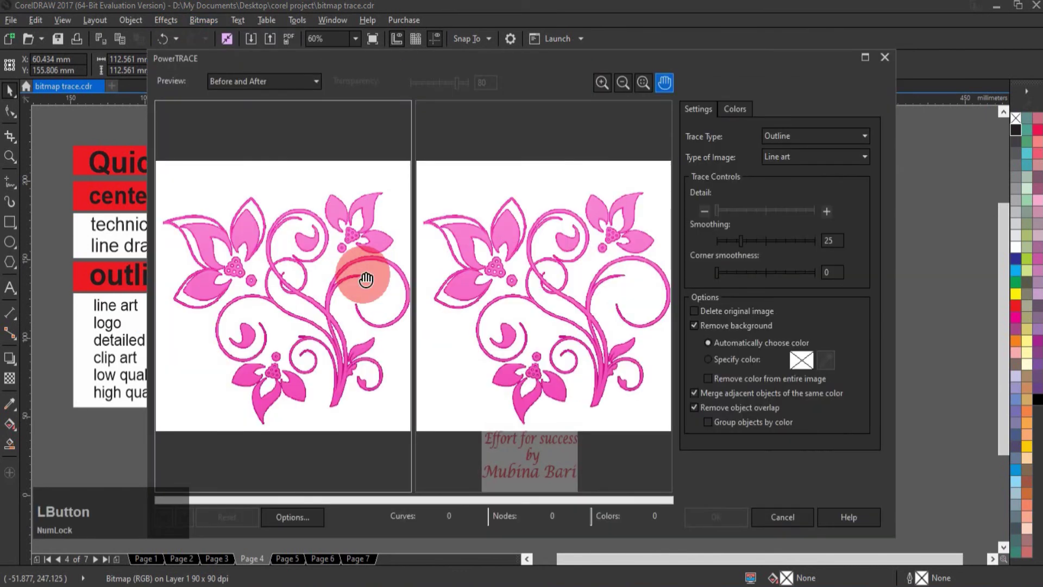
{"action": "left_click", "coordinate": [716, 516]}
Step: Place the floral trace directly below the original floral bitmap and ungroup it into separate objects
{"action": "key", "text": "z"}
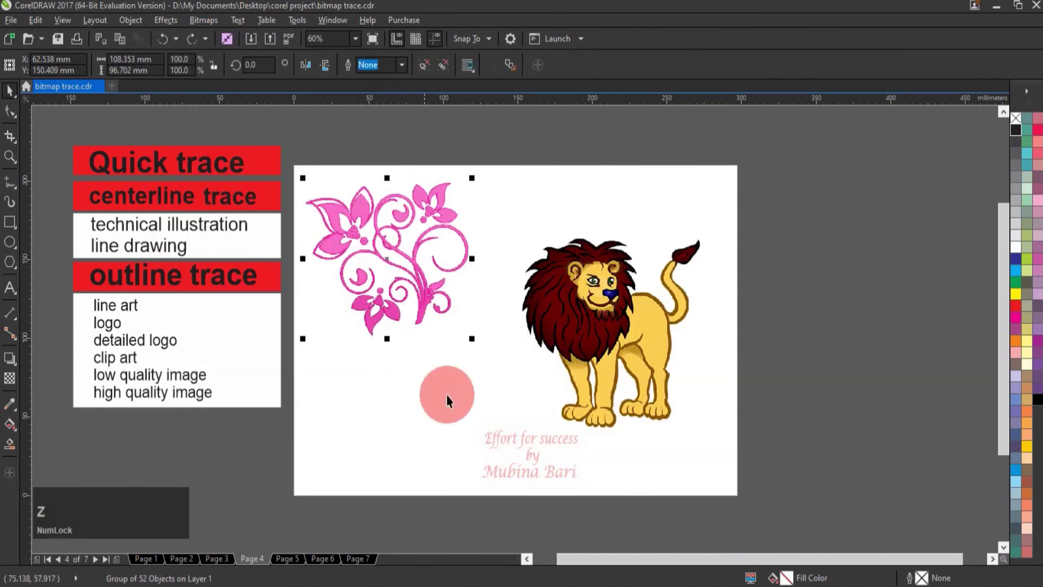
{"action": "mouse_move", "coordinate": [388, 263]}
{"action": "left_mouse_down"}
{"action": "mouse_move", "coordinate": [385, 368]}
{"action": "mouse_move", "coordinate": [399, 406]}
{"action": "left_mouse_up"}
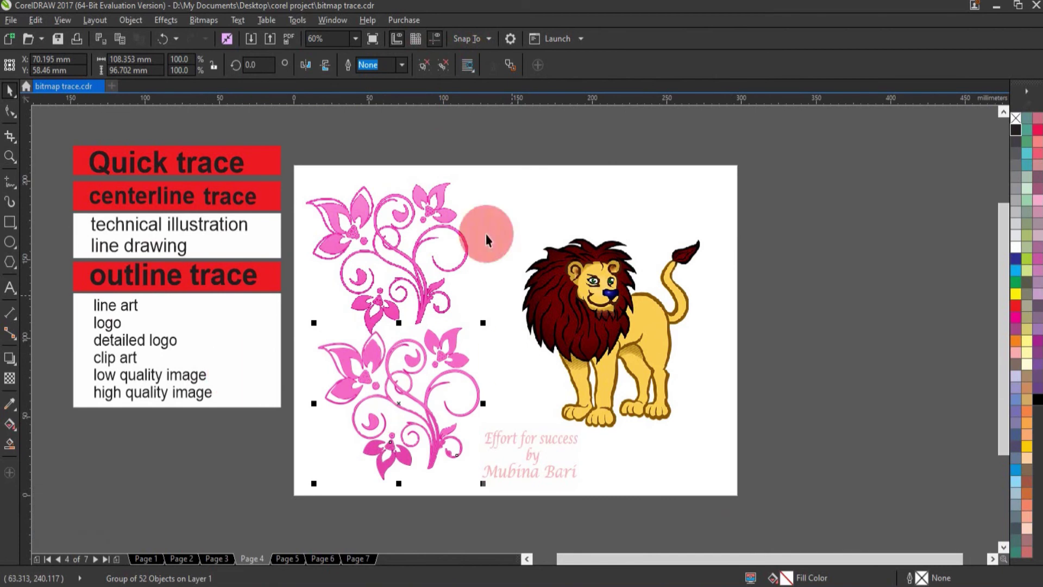
{"action": "left_click", "coordinate": [428, 65]}
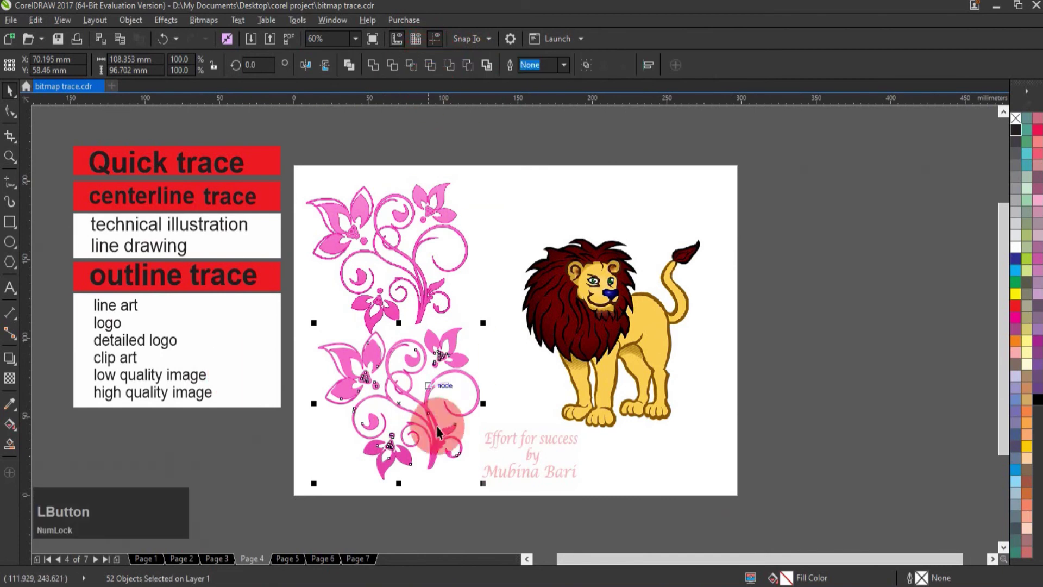
Step: Fill the petals of the left flower in the floral trace with red
{"action": "left_click", "coordinate": [540, 471]}
{"action": "left_click", "coordinate": [330, 355]}
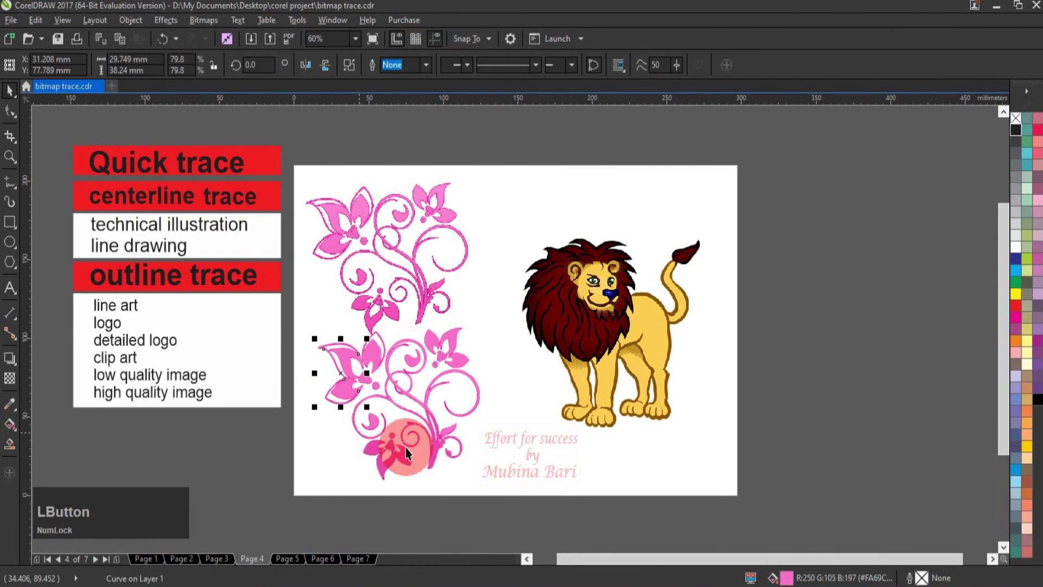
{"action": "left_click", "coordinate": [1019, 309]}
Step: Fill the main stem with its swirls and the small leaves of the floral trace with green
{"action": "left_click", "coordinate": [419, 405]}
{"action": "left_click", "coordinate": [1020, 283]}
{"action": "left_click", "coordinate": [407, 403]}
{"action": "left_click", "coordinate": [434, 438]}
{"action": "left_click", "coordinate": [1021, 284]}
Step: Fill the left flower's outline with red and the pieces of the upper-right flower with cyan and dark blue
{"action": "left_click", "coordinate": [328, 363]}
{"action": "left_click", "coordinate": [1016, 304]}
{"action": "left_click", "coordinate": [456, 358]}
{"action": "left_click", "coordinate": [1017, 270]}
{"action": "left_click", "coordinate": [452, 341]}
{"action": "left_click", "coordinate": [1017, 259]}
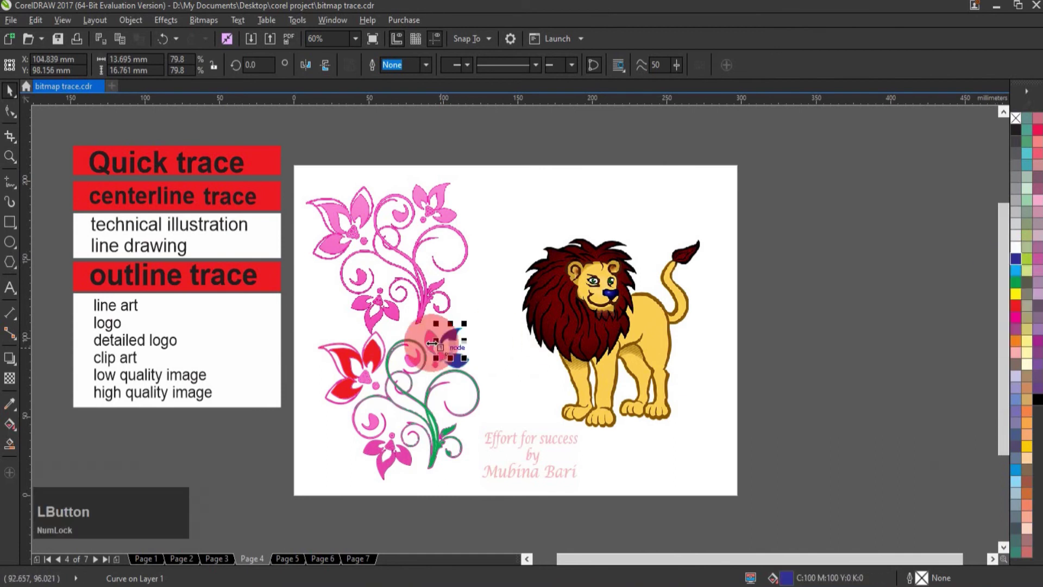
{"action": "left_click", "coordinate": [519, 433]}
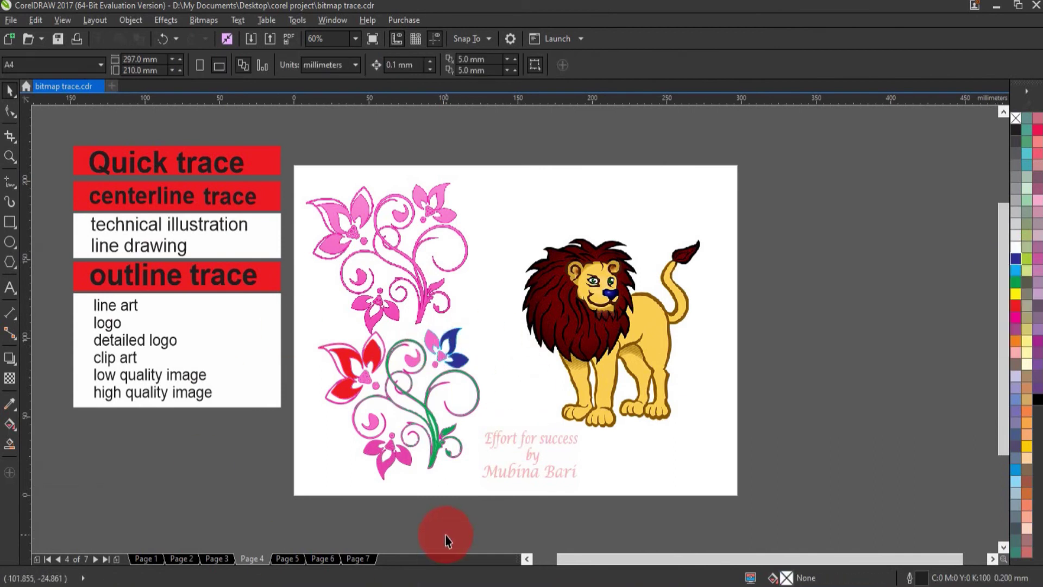
Step: Delete the recoloured floral trace and move the original floral bitmap further down the page
{"action": "left_click", "coordinate": [477, 387]}
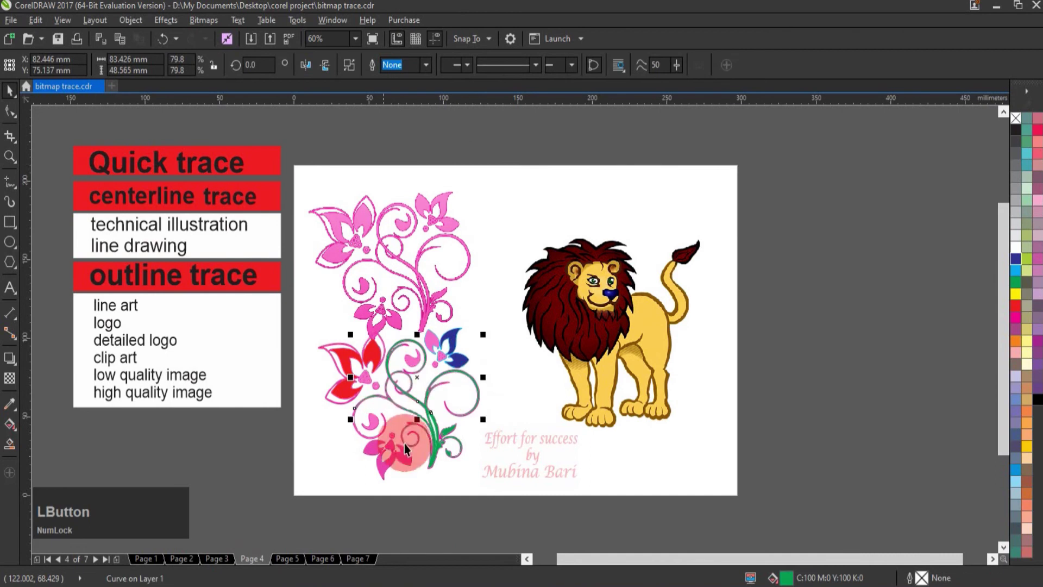
{"action": "key", "text": "Delete"}
{"action": "left_click", "coordinate": [419, 355]}
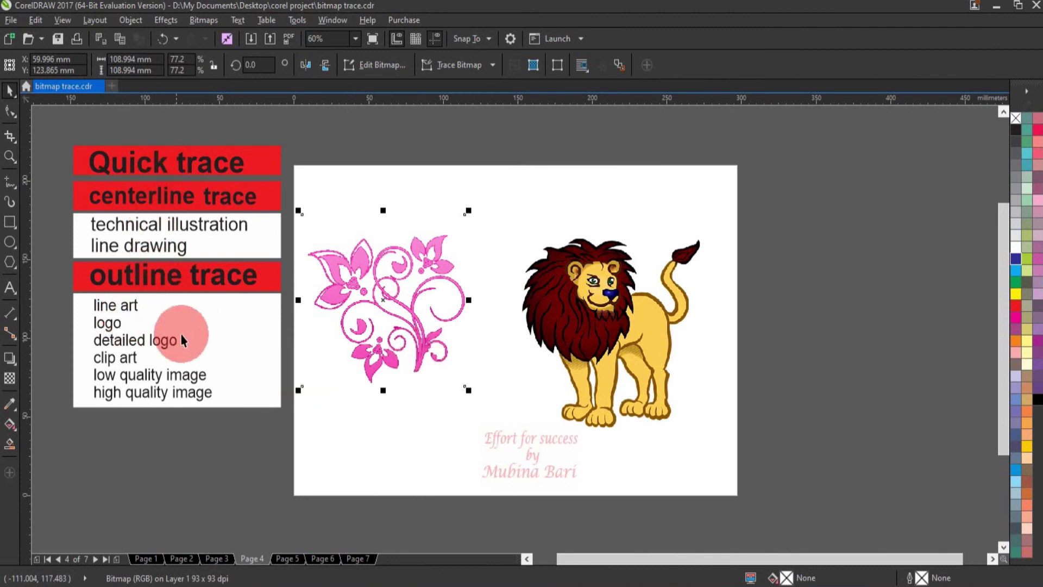
Step: On Page 1, trace the archer bitmap with Outline Trace as Line art using the default settings and place the trace left of the original
{"action": "left_click", "coordinate": [154, 558]}
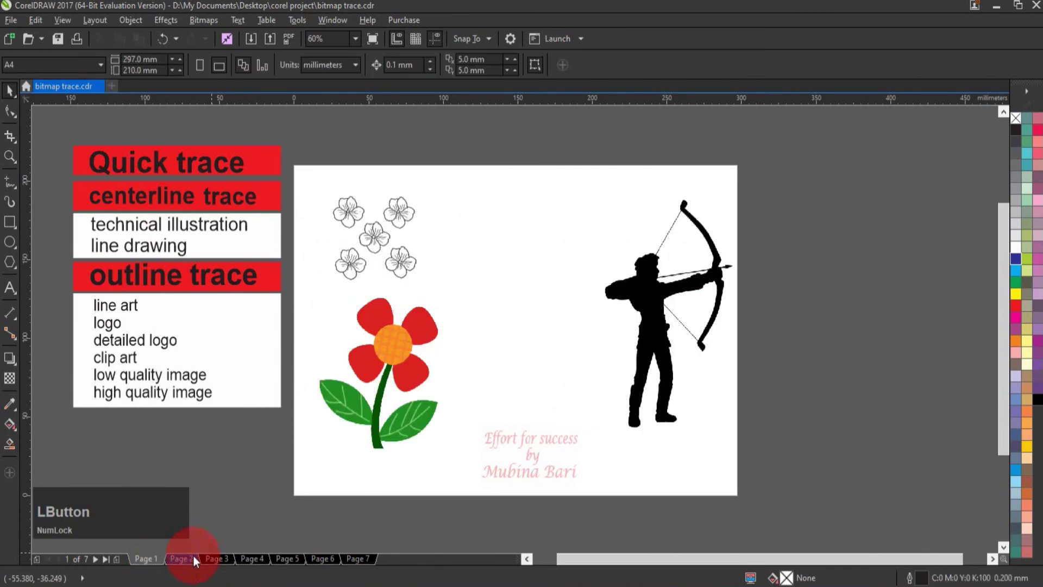
{"action": "left_click", "coordinate": [652, 353]}
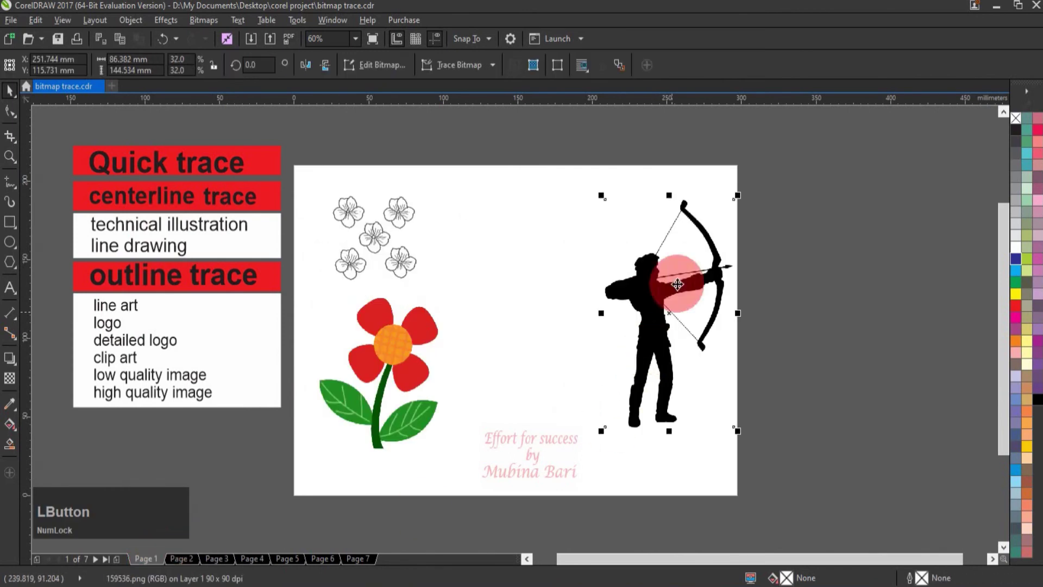
{"action": "left_click_drag", "start_coordinate": [517, 237], "coordinate": [704, 300]}
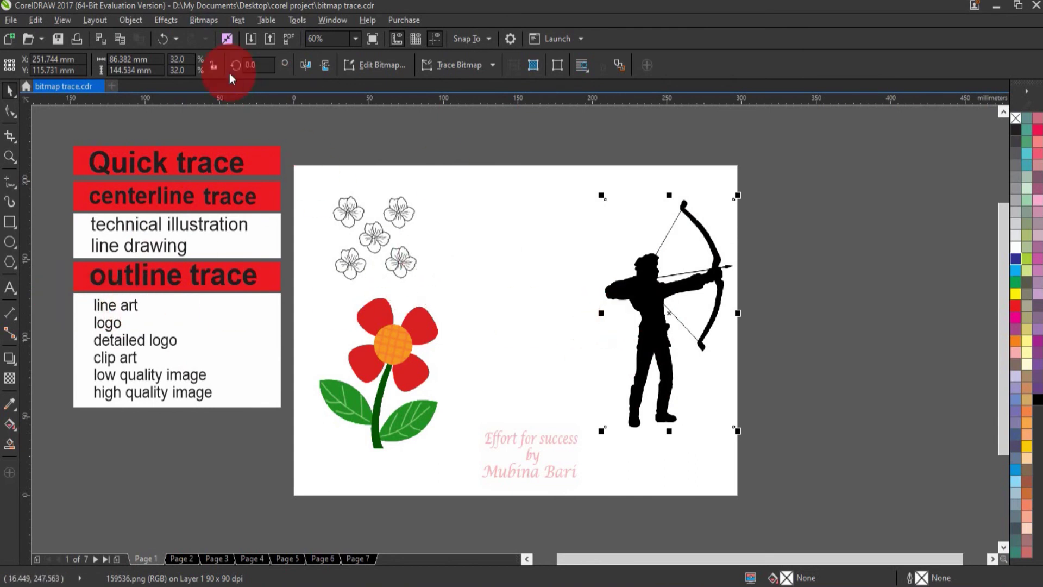
{"action": "left_click", "coordinate": [203, 20]}
{"action": "mouse_move", "coordinate": [246, 270]}
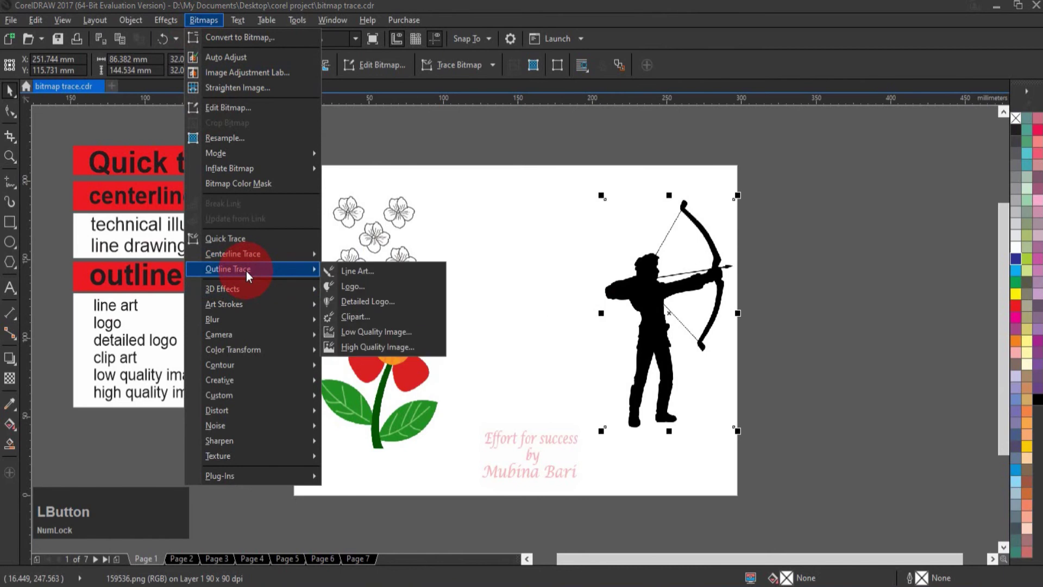
{"action": "left_click", "coordinate": [352, 270]}
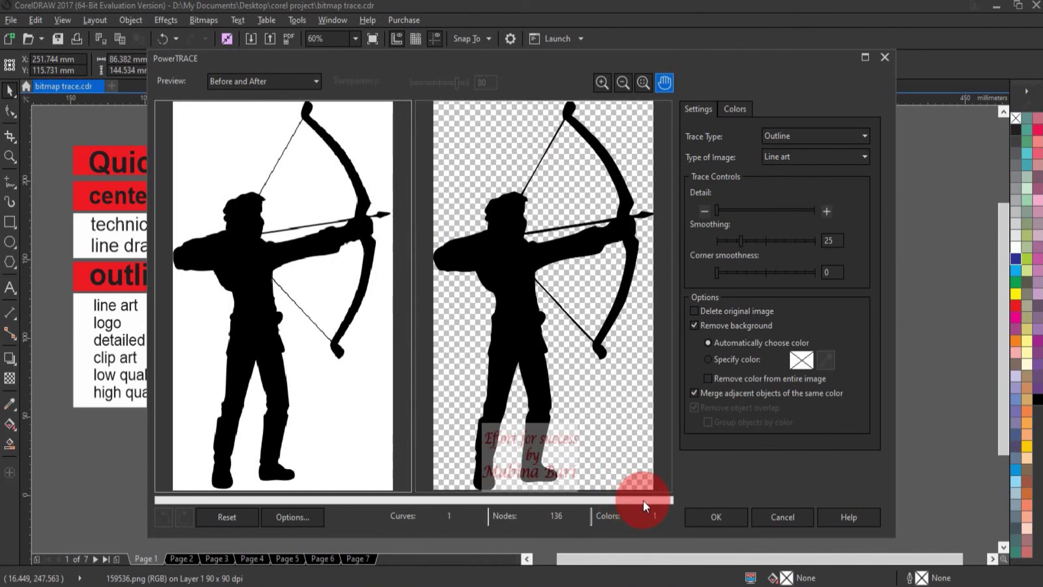
{"action": "left_click", "coordinate": [715, 519]}
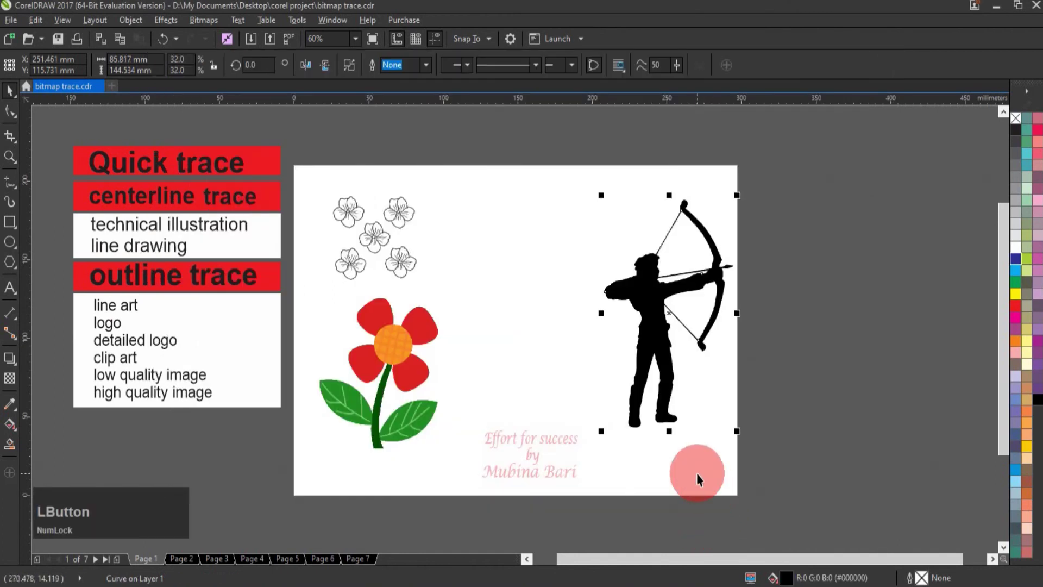
{"action": "mouse_move", "coordinate": [639, 313]}
{"action": "left_mouse_down"}
{"action": "mouse_move", "coordinate": [634, 303]}
{"action": "mouse_move", "coordinate": [516, 296]}
{"action": "left_mouse_up"}
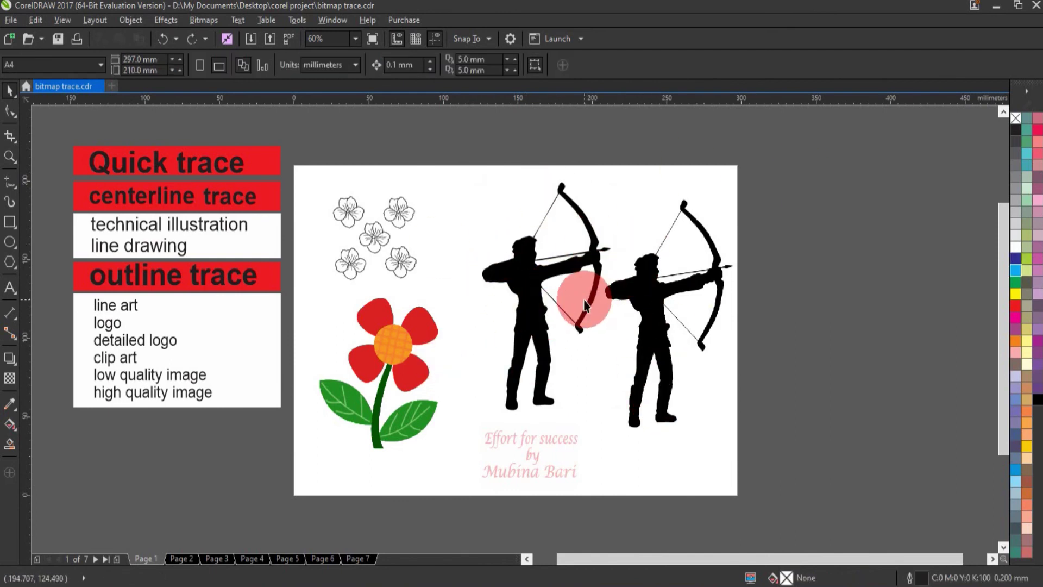
Step: Give the traced archer a red outline 1.5 mm wide
{"action": "left_click", "coordinate": [531, 298]}
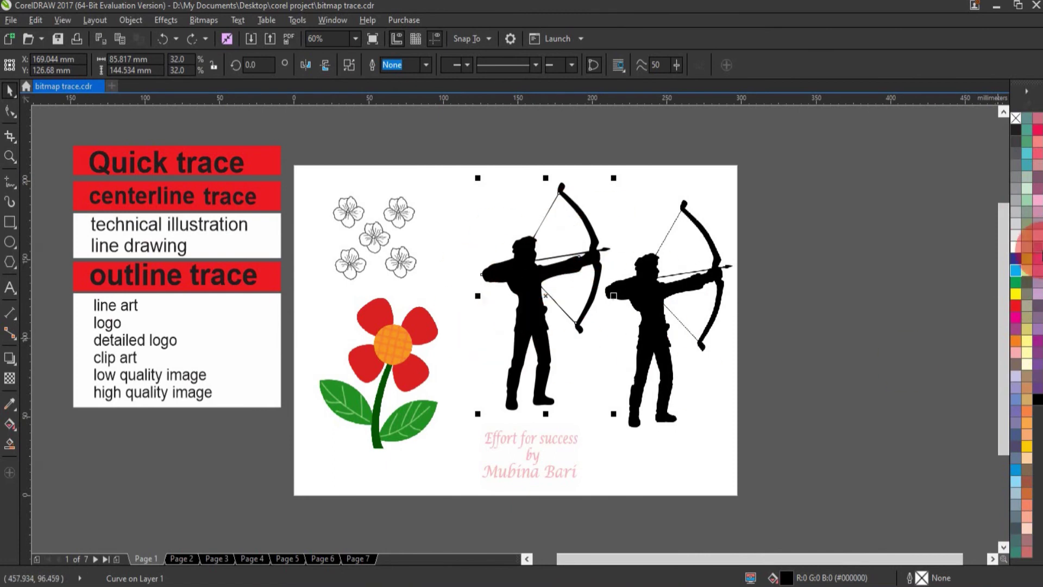
{"action": "right_click", "coordinate": [1015, 310]}
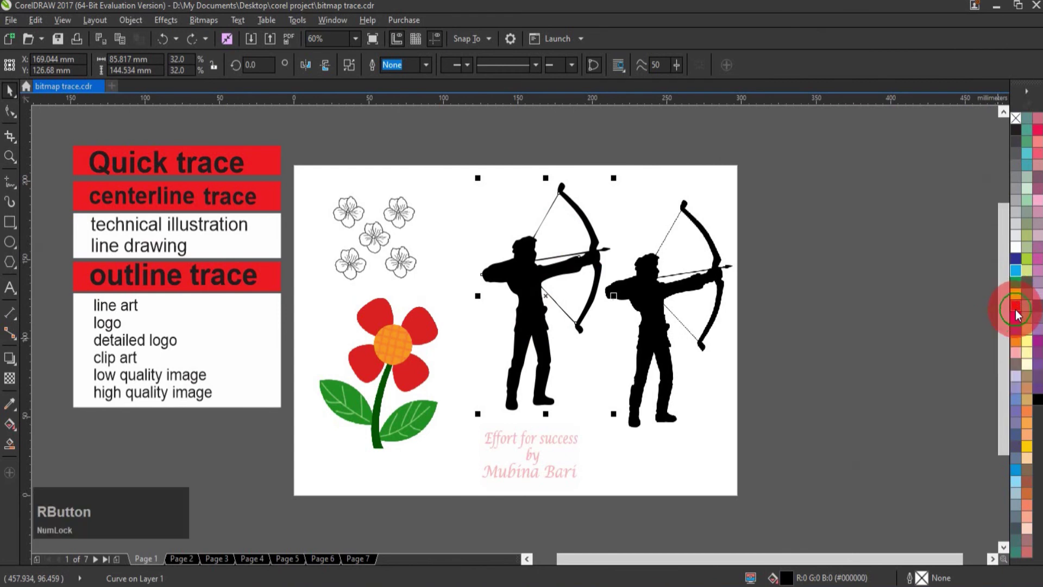
{"action": "left_click", "coordinate": [426, 65]}
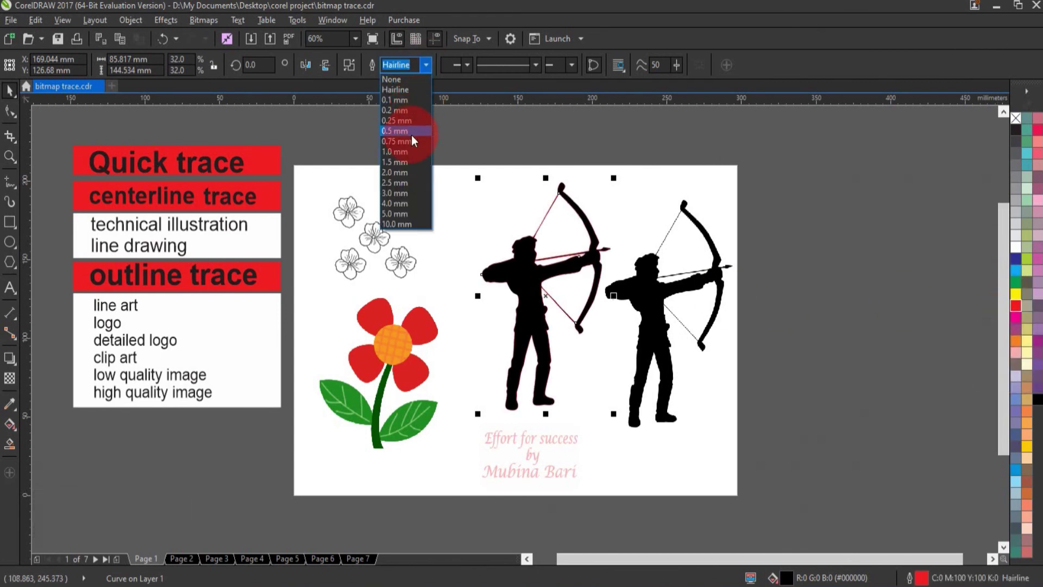
{"action": "left_click", "coordinate": [407, 162]}
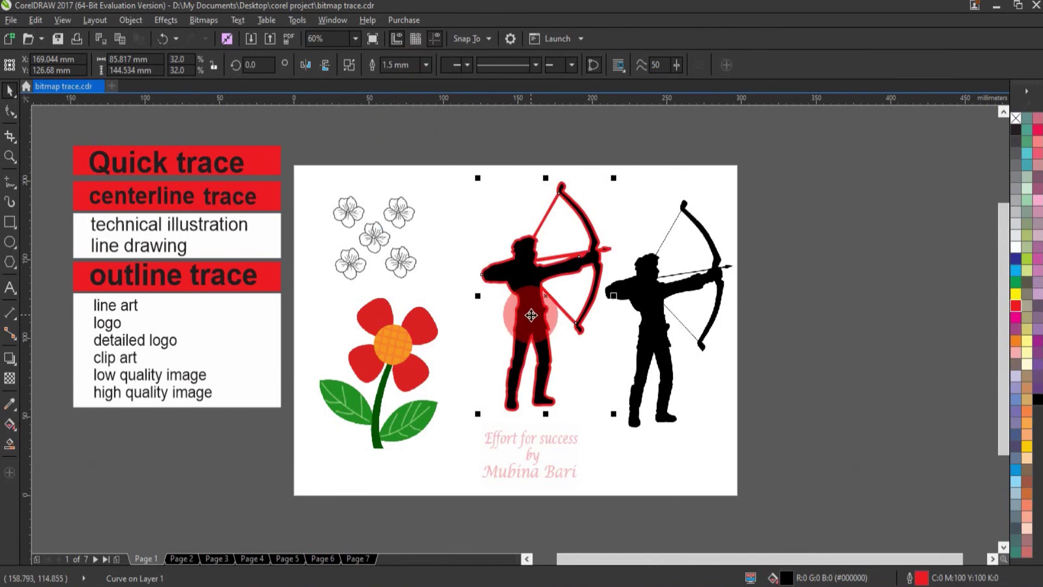
{"action": "key", "text": "ctrl+z"}
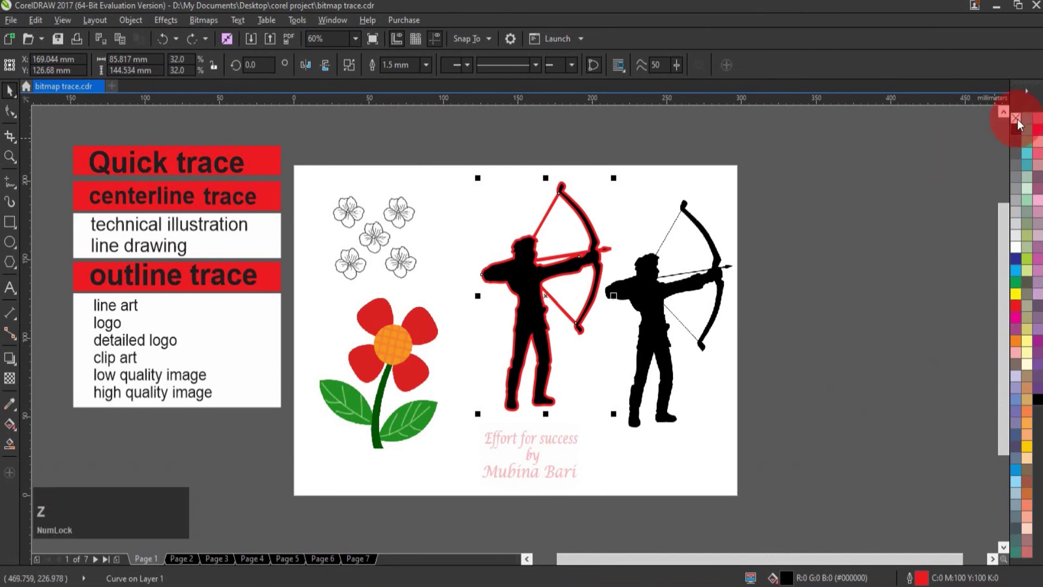
Step: Remove the traced archer's fill and change its outline colour to black
{"action": "left_click", "coordinate": [1017, 119]}
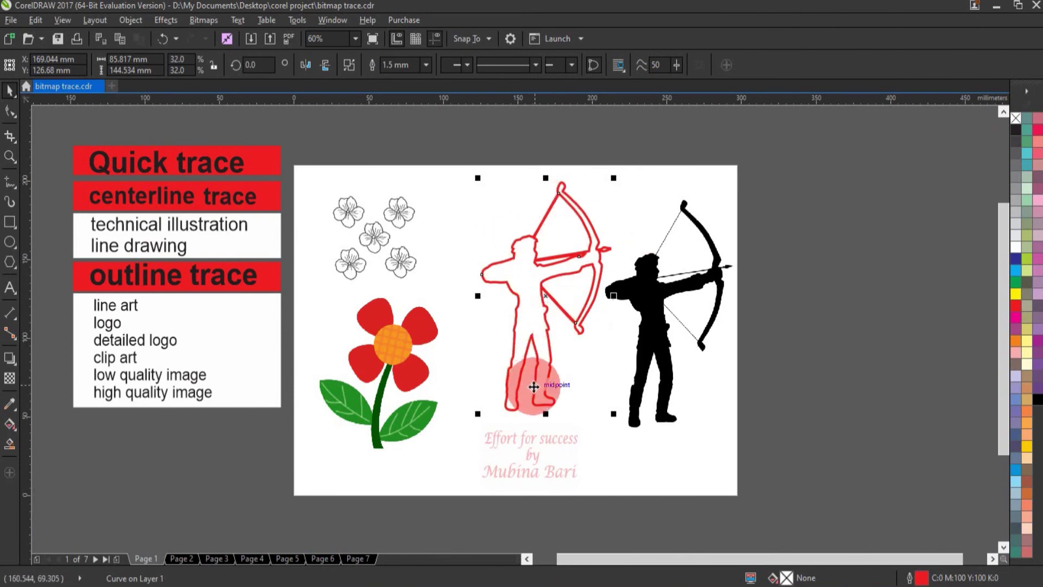
{"action": "right_click", "coordinate": [1016, 131]}
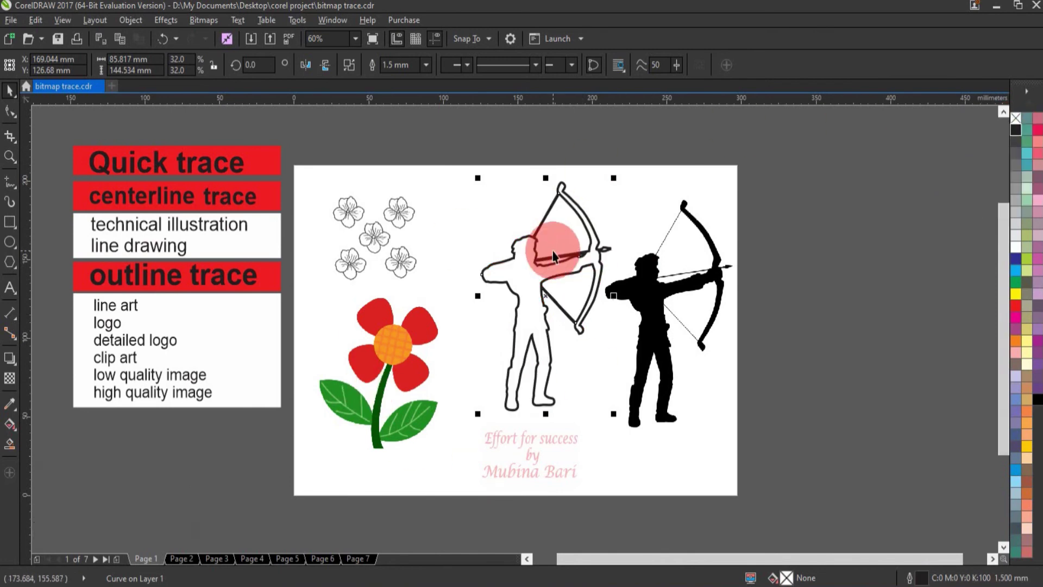
Step: On Page 5, trace the turtle bitmap with Outline Trace as Line art using the default settings and place the trace up and right of the original
{"action": "left_click", "coordinate": [171, 569]}
{"action": "left_click", "coordinate": [284, 558]}
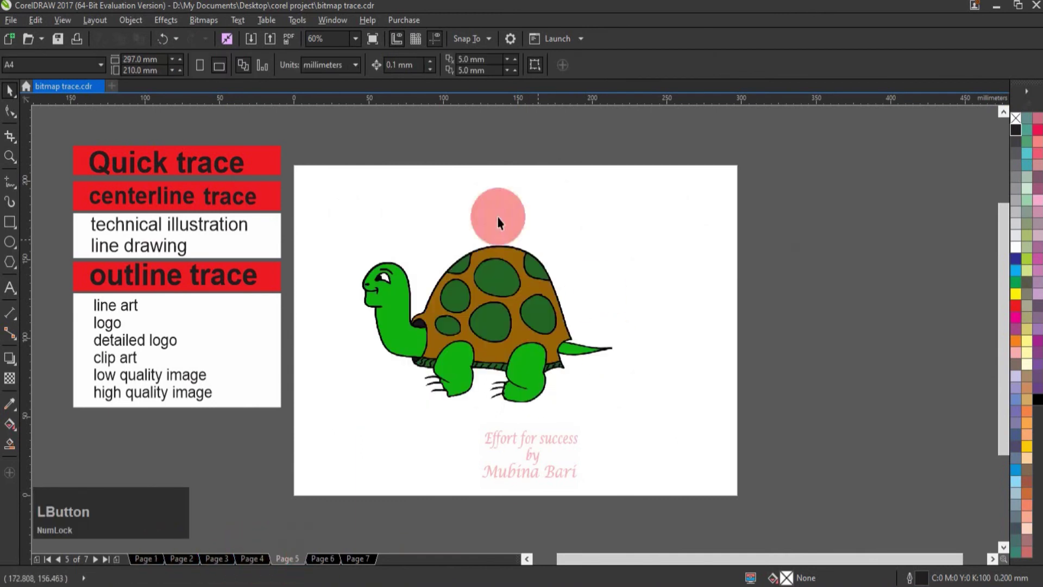
{"action": "left_click", "coordinate": [538, 400]}
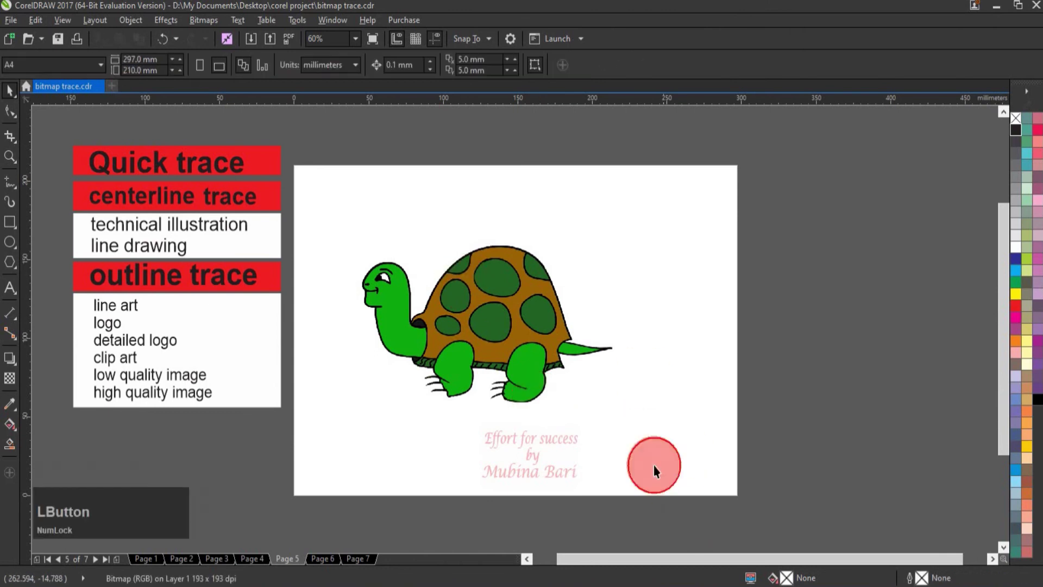
{"action": "left_click", "coordinate": [680, 508]}
{"action": "left_click", "coordinate": [531, 363]}
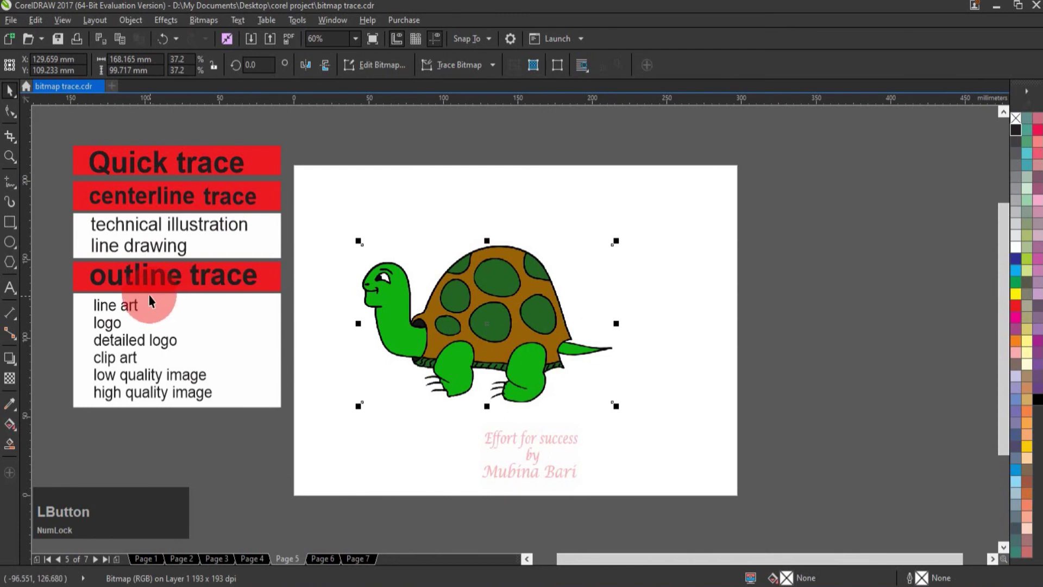
{"action": "left_click", "coordinate": [194, 21]}
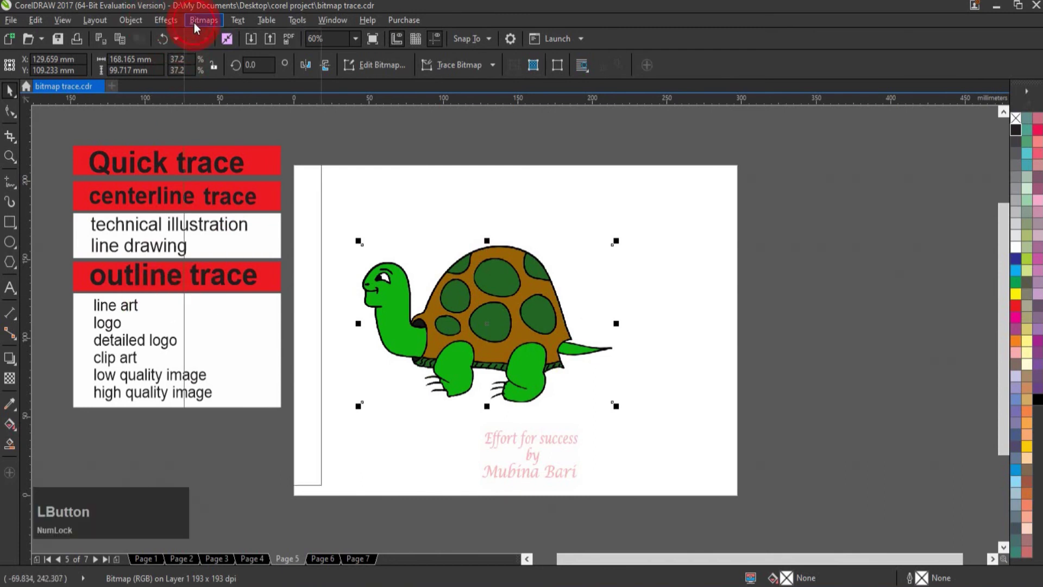
{"action": "left_click", "coordinate": [247, 270]}
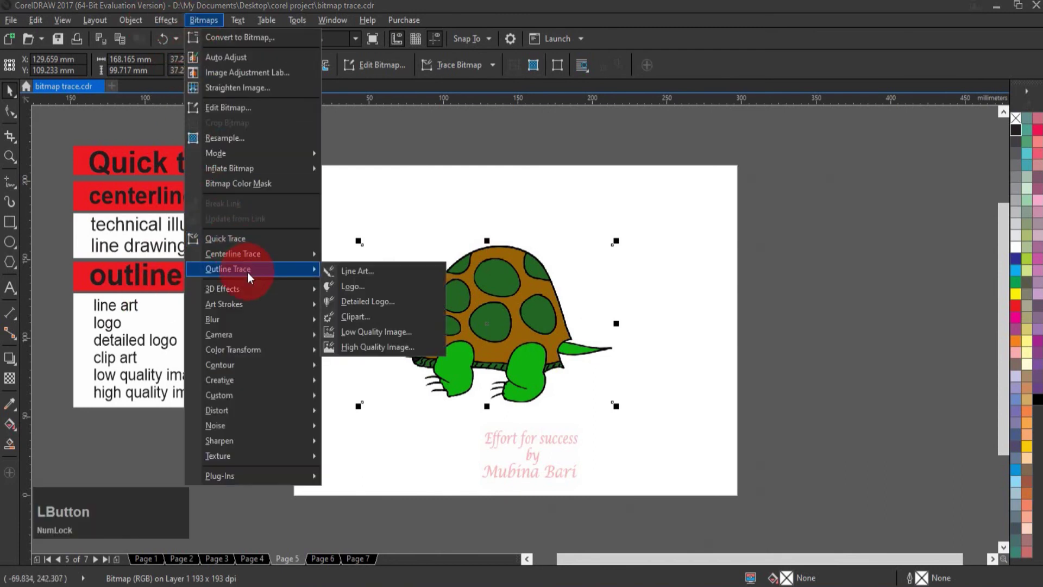
{"action": "left_click", "coordinate": [350, 271]}
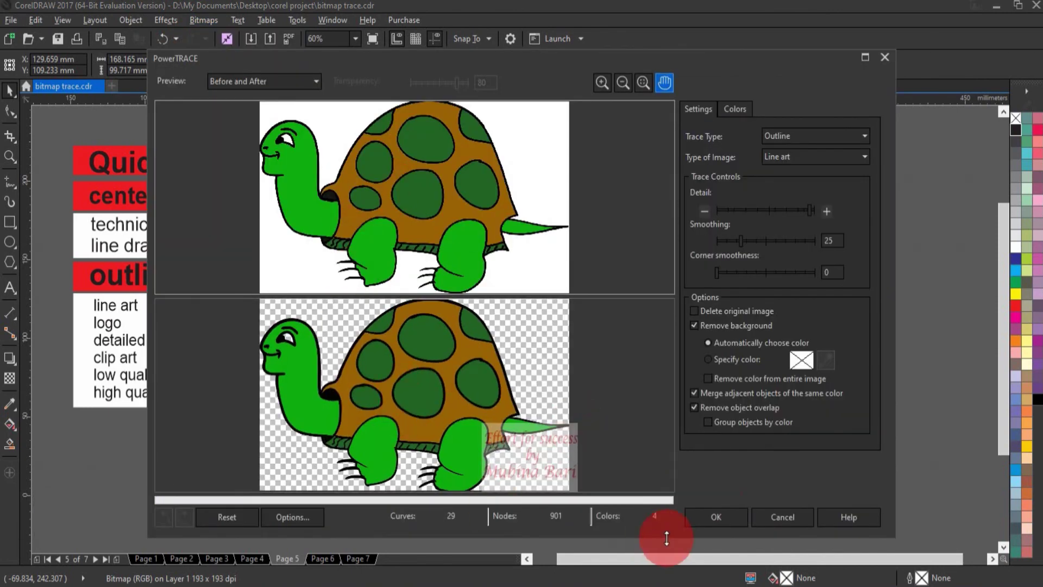
{"action": "left_click", "coordinate": [723, 527]}
{"action": "mouse_move", "coordinate": [492, 324]}
{"action": "left_mouse_down"}
{"action": "mouse_move", "coordinate": [664, 246]}
{"action": "mouse_move", "coordinate": [687, 250]}
{"action": "left_mouse_up"}
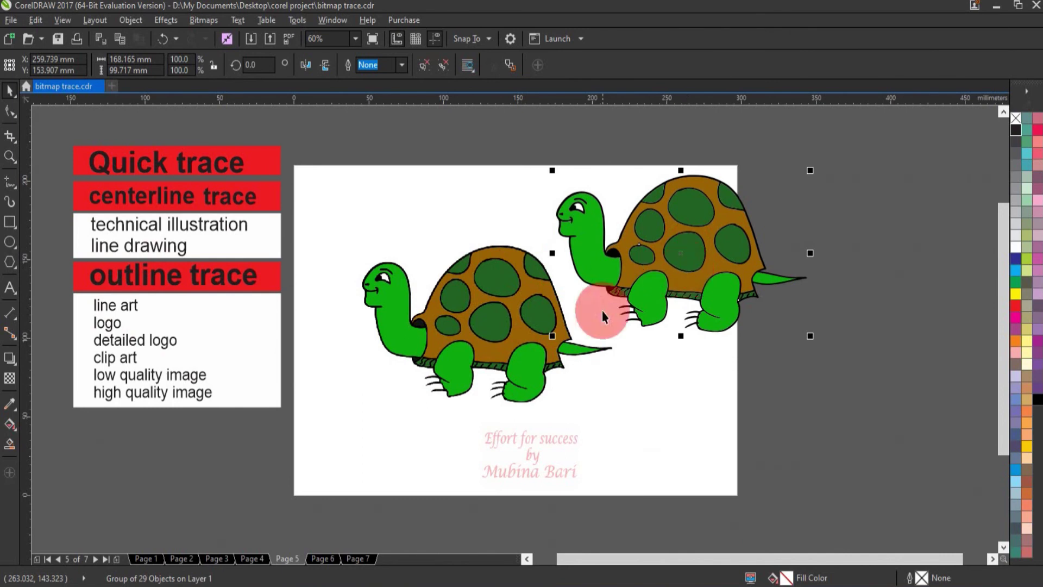
Step: Delete the turtle trace, and on Page 6 move the rose bitmap off the page to its right side
{"action": "key", "text": "Delete"}
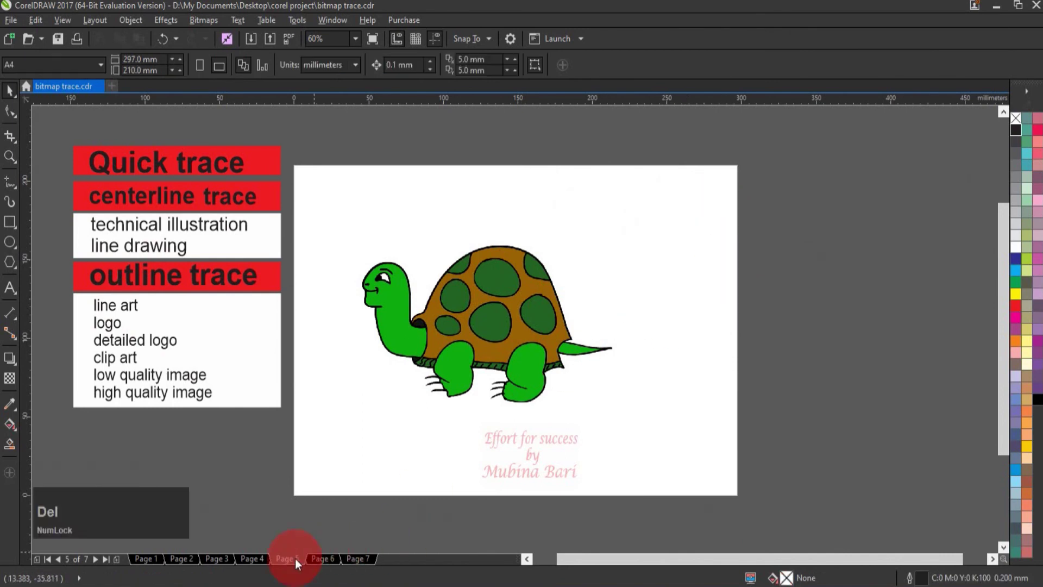
{"action": "left_click", "coordinate": [327, 558]}
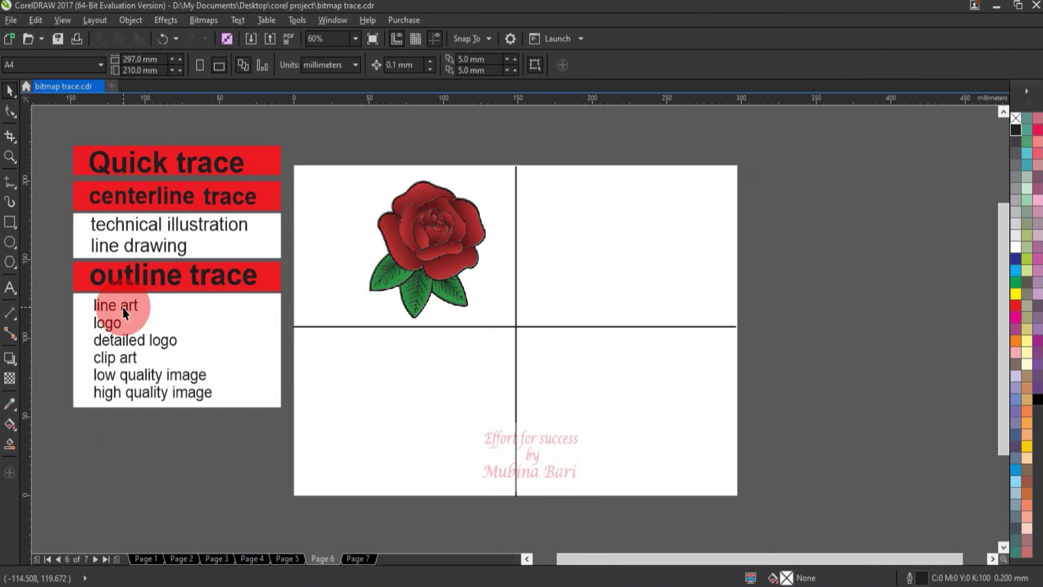
{"action": "left_click_drag", "start_coordinate": [435, 253], "coordinate": [846, 259]}
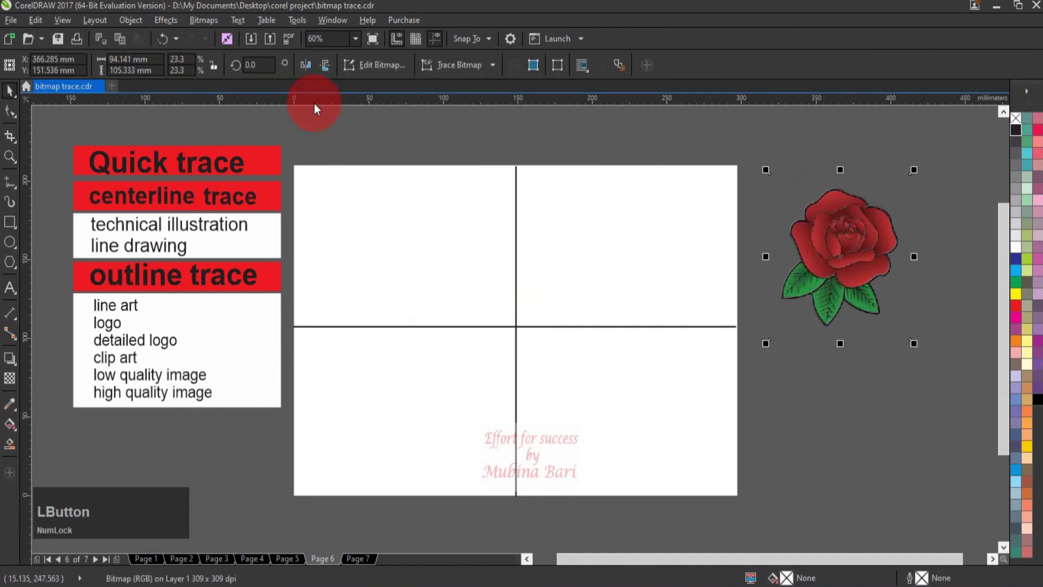
Step: Trace the rose bitmap with Outline Trace as Line art using the default settings and place the trace in the page's upper-left cell
{"action": "left_click", "coordinate": [200, 18]}
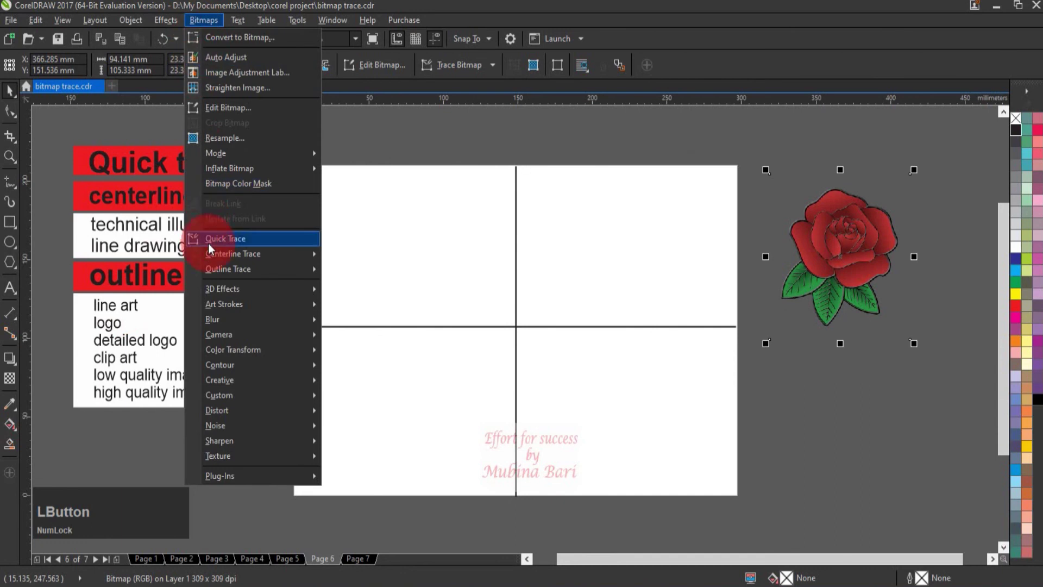
{"action": "mouse_move", "coordinate": [220, 268]}
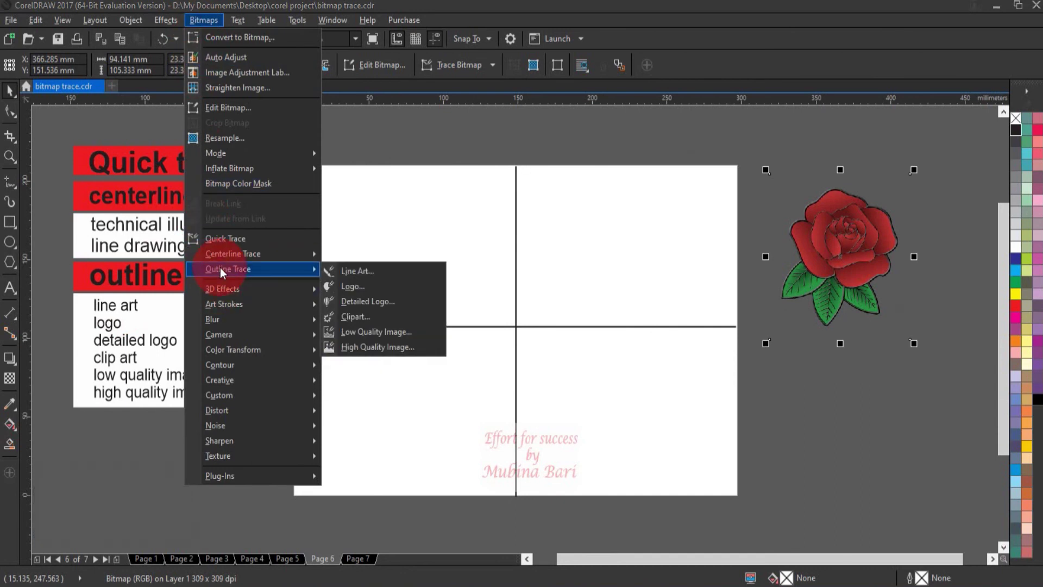
{"action": "left_click", "coordinate": [357, 270]}
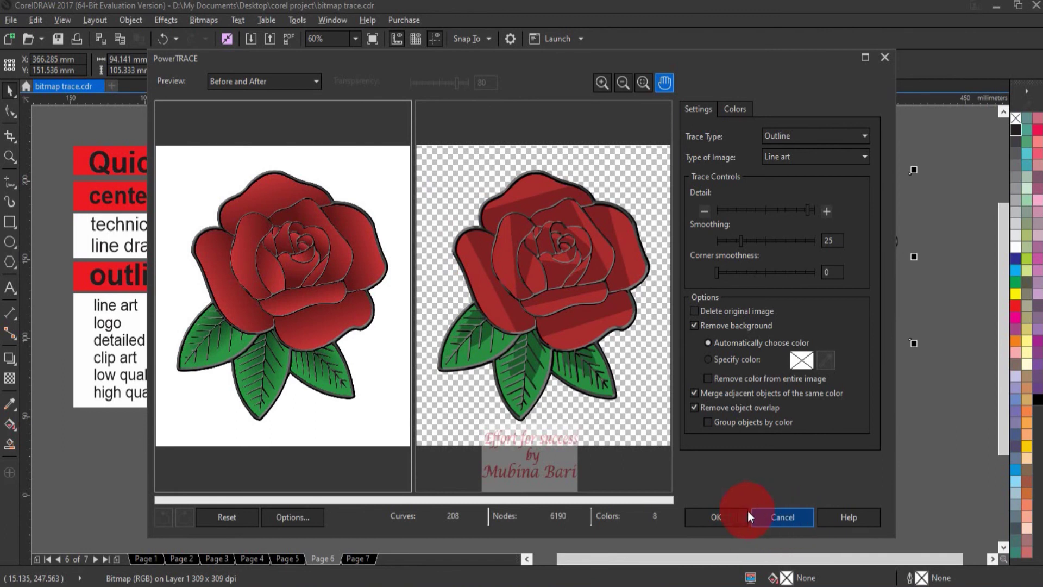
{"action": "left_click", "coordinate": [732, 516]}
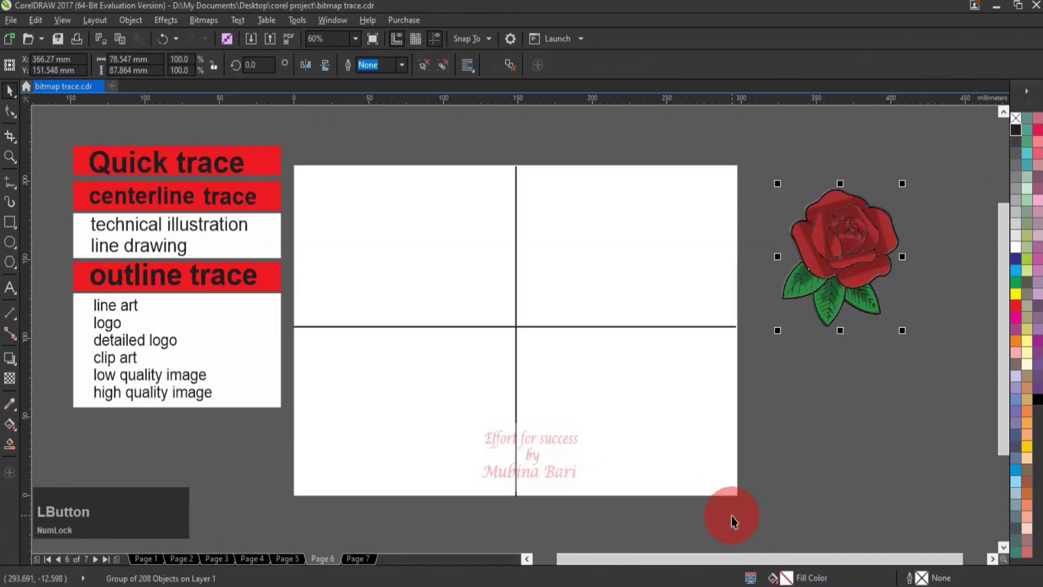
{"action": "mouse_move", "coordinate": [848, 223]}
{"action": "left_mouse_down"}
{"action": "mouse_move", "coordinate": [823, 234]}
{"action": "mouse_move", "coordinate": [621, 243]}
{"action": "mouse_move", "coordinate": [420, 226]}
{"action": "left_mouse_up"}
{"action": "left_click", "coordinate": [459, 302]}
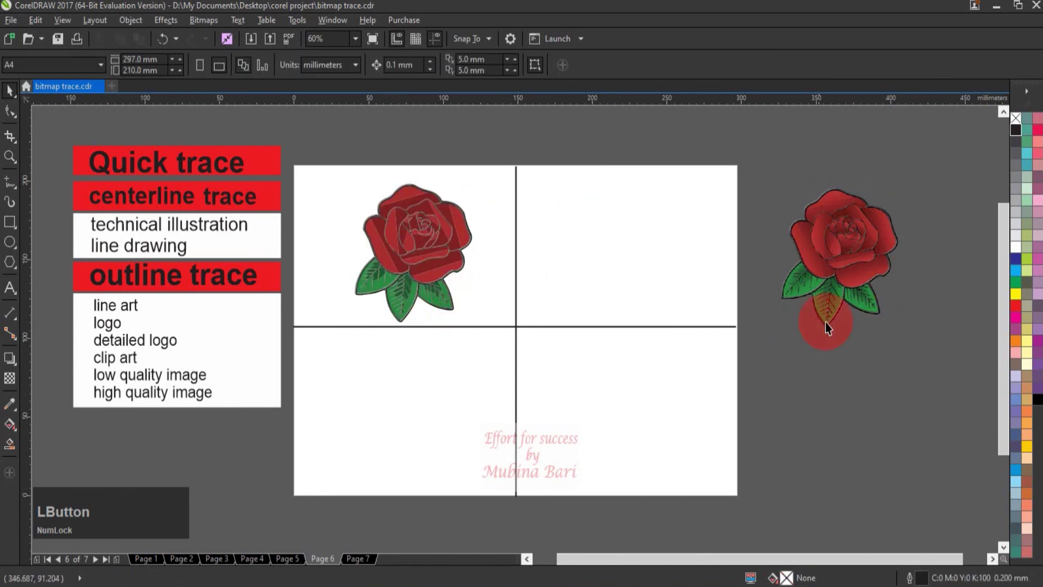
Step: Trace the rose bitmap with Outline Trace as Logo using the default settings, placing it in the upper-right cell, and shift the line art trace right
{"action": "left_click", "coordinate": [837, 254]}
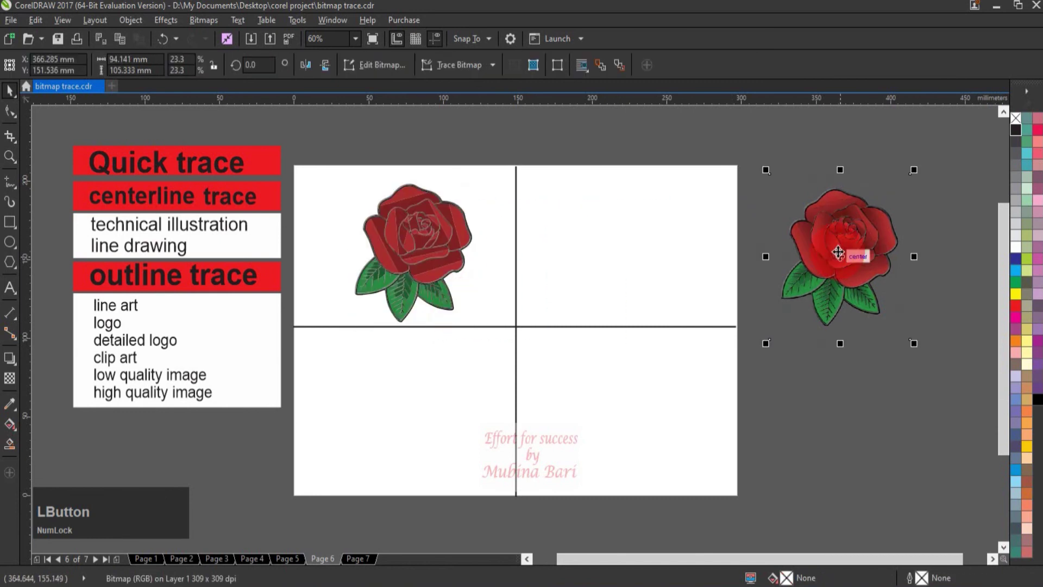
{"action": "left_click", "coordinate": [204, 20]}
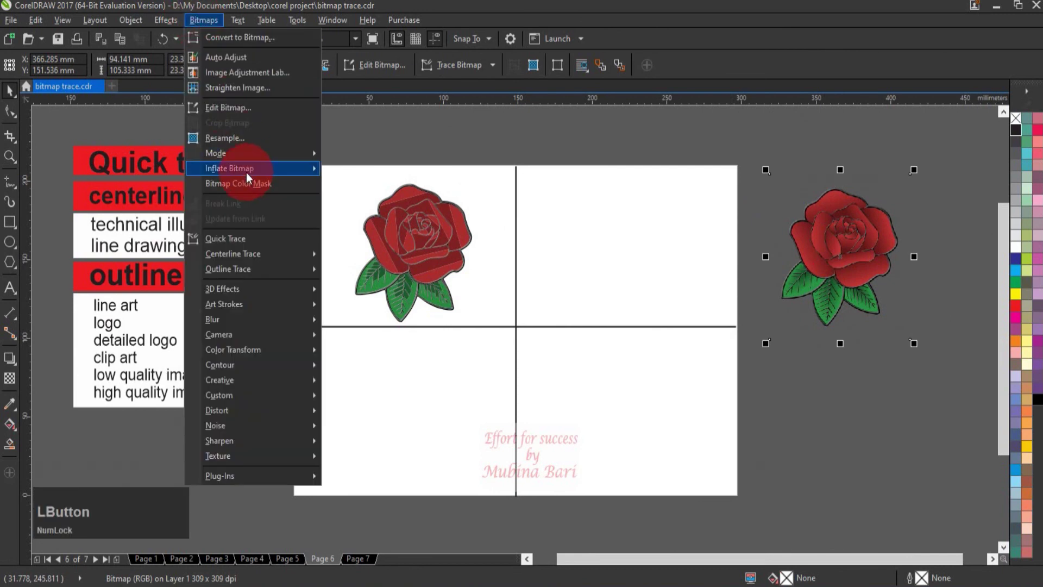
{"action": "mouse_move", "coordinate": [262, 272]}
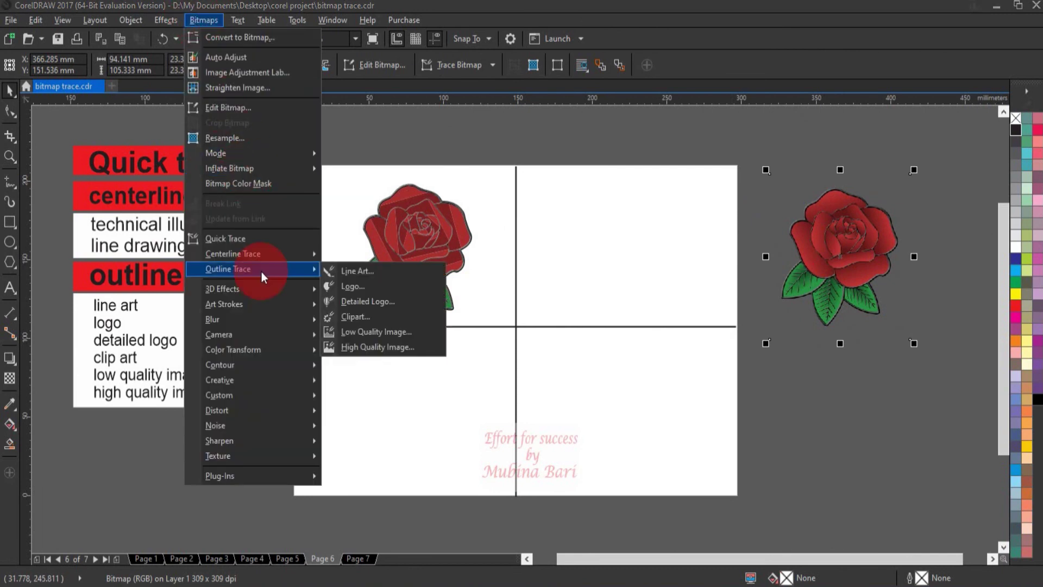
{"action": "left_click", "coordinate": [350, 285]}
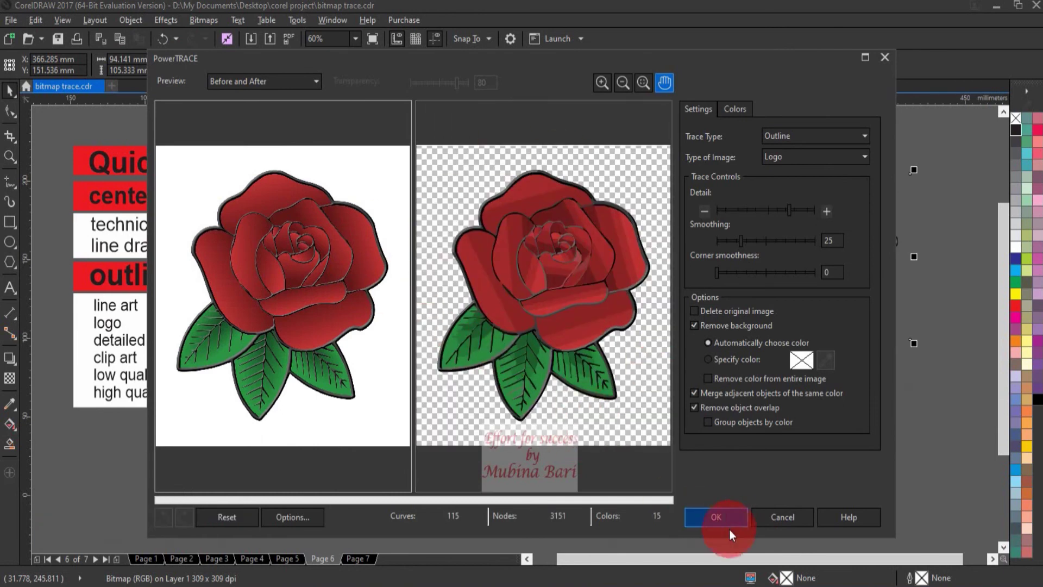
{"action": "left_click", "coordinate": [729, 520]}
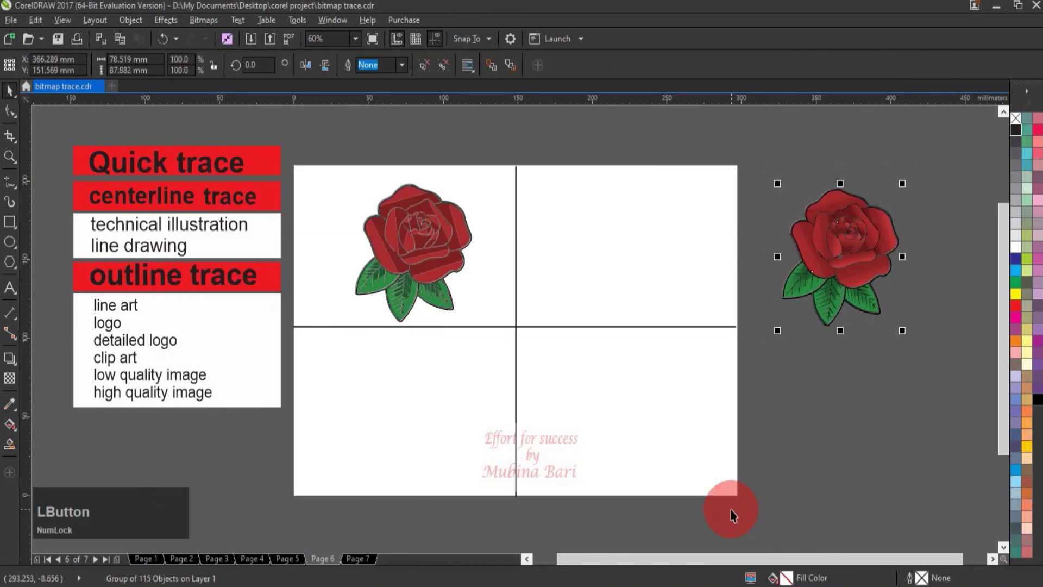
{"action": "mouse_move", "coordinate": [838, 258]}
{"action": "left_mouse_down"}
{"action": "mouse_move", "coordinate": [644, 262]}
{"action": "mouse_move", "coordinate": [611, 250]}
{"action": "left_mouse_up"}
{"action": "left_click_drag", "start_coordinate": [426, 243], "coordinate": [452, 250]}
Step: Trace the rose bitmap with Outline Trace as Detailed logo using the default settings and place the trace in the page's lower-right cell
{"action": "left_click", "coordinate": [833, 260]}
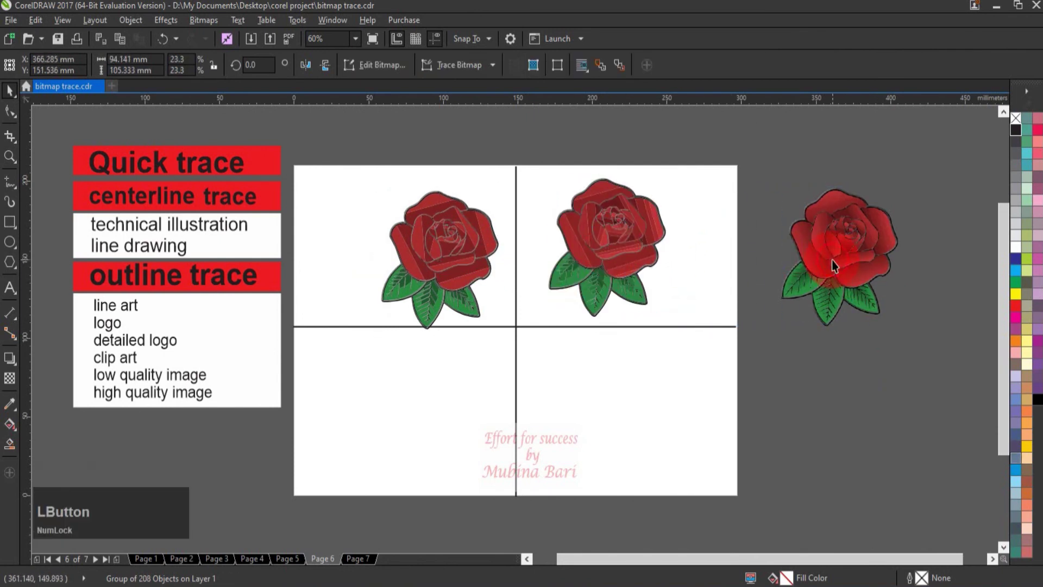
{"action": "left_click", "coordinate": [206, 25]}
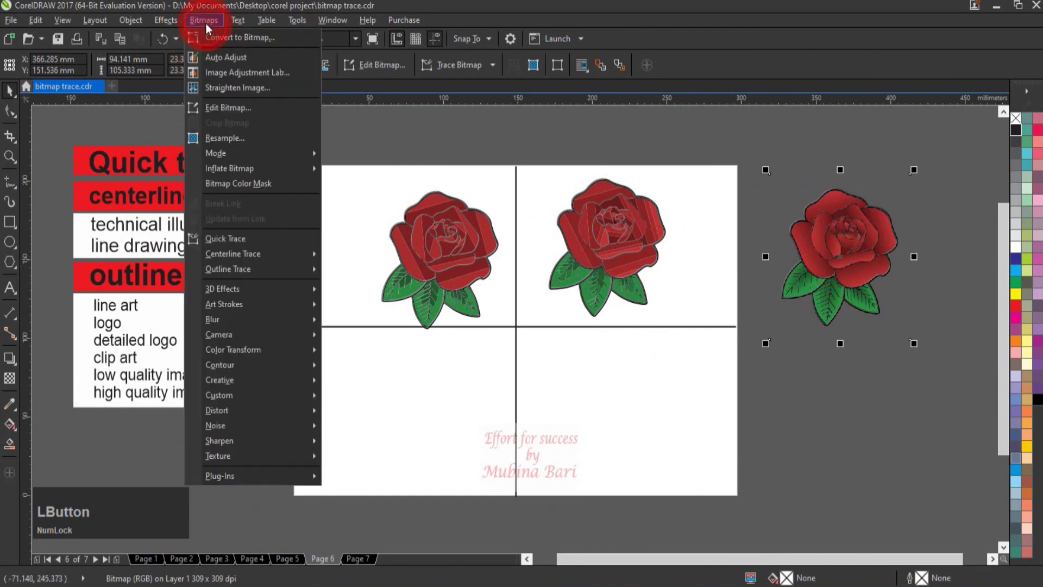
{"action": "left_click", "coordinate": [220, 270]}
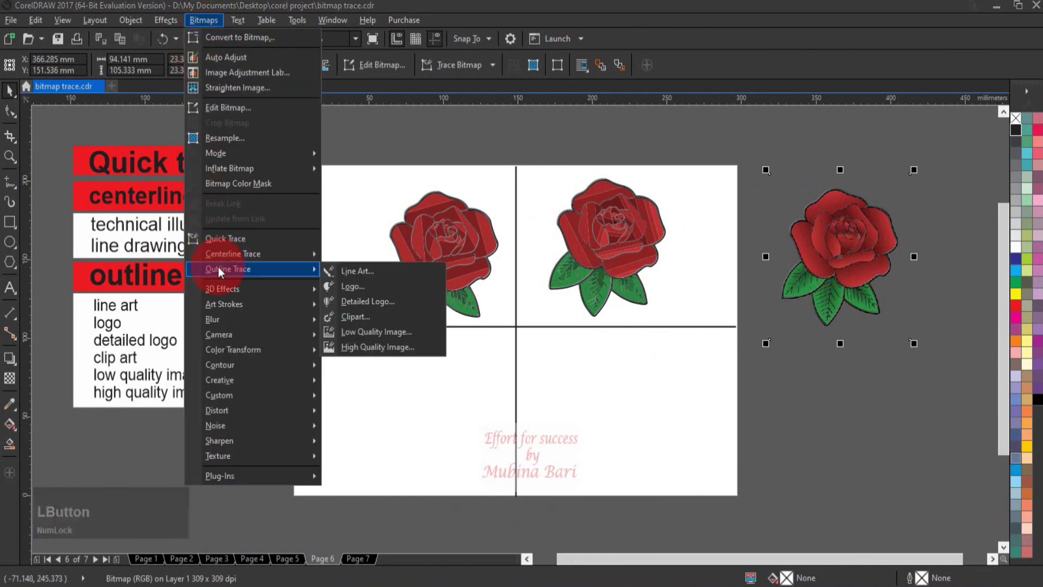
{"action": "left_click", "coordinate": [350, 305]}
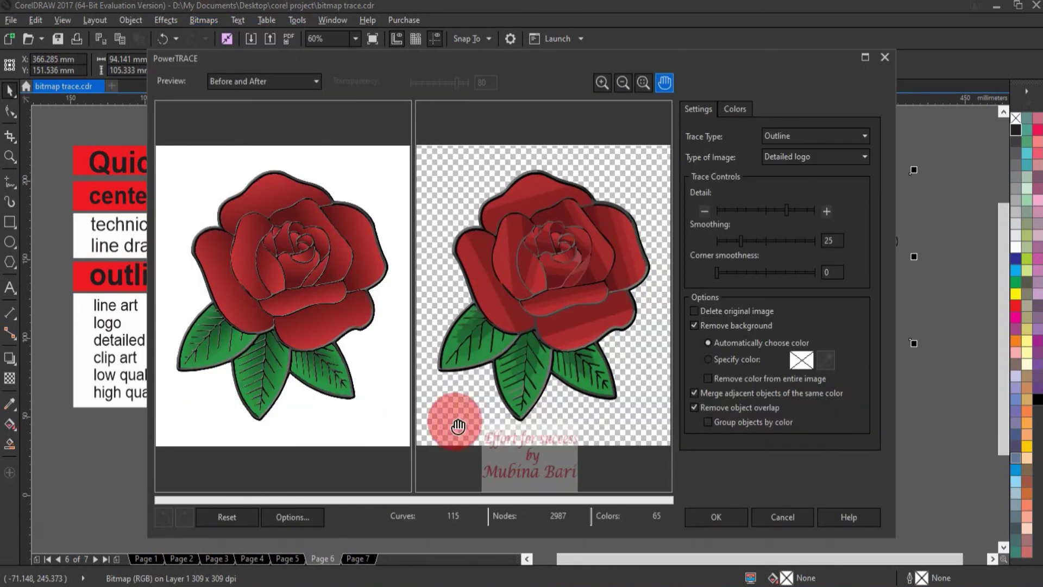
{"action": "left_click", "coordinate": [712, 517]}
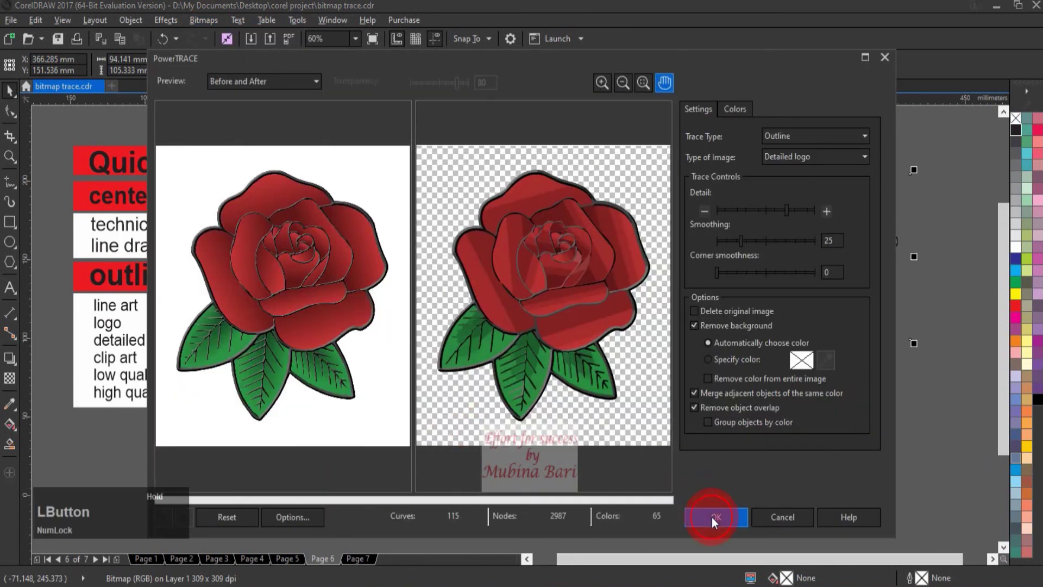
{"action": "mouse_move", "coordinate": [811, 279]}
{"action": "left_mouse_down"}
{"action": "mouse_move", "coordinate": [834, 234]}
{"action": "mouse_move", "coordinate": [833, 255]}
{"action": "mouse_move", "coordinate": [748, 349]}
{"action": "mouse_move", "coordinate": [628, 385]}
{"action": "left_mouse_up"}
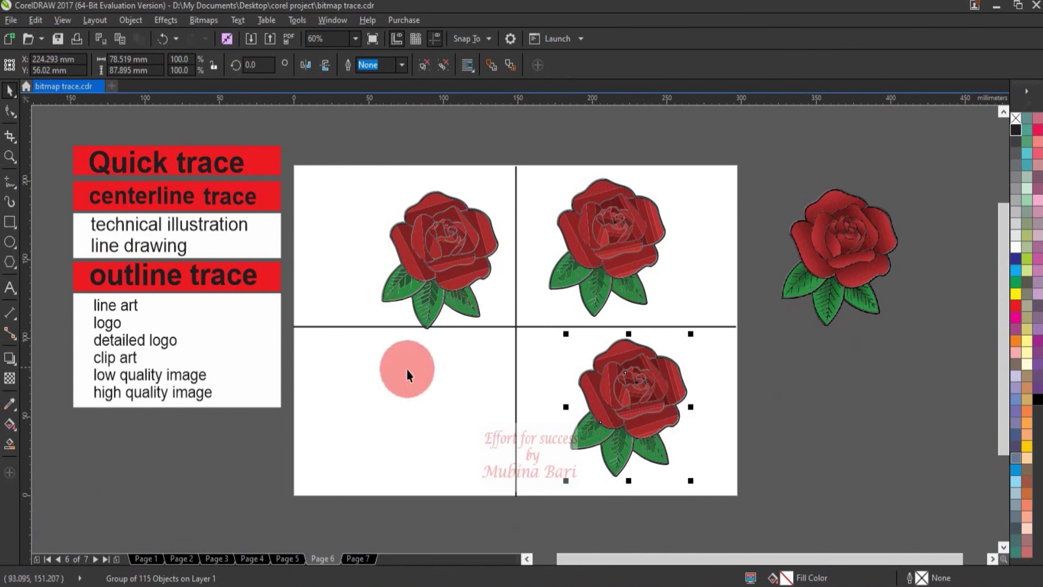
Step: Trace the rose bitmap with Outline Trace as Clipart using the default settings and place the trace in the page's lower-left cell
{"action": "left_click", "coordinate": [855, 267]}
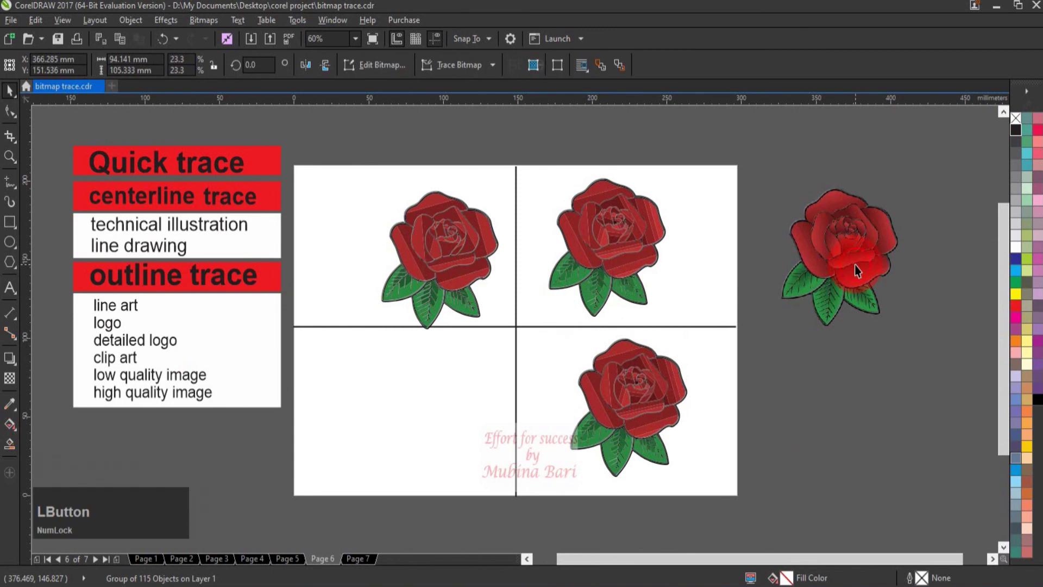
{"action": "left_click", "coordinate": [201, 22]}
{"action": "mouse_move", "coordinate": [230, 275]}
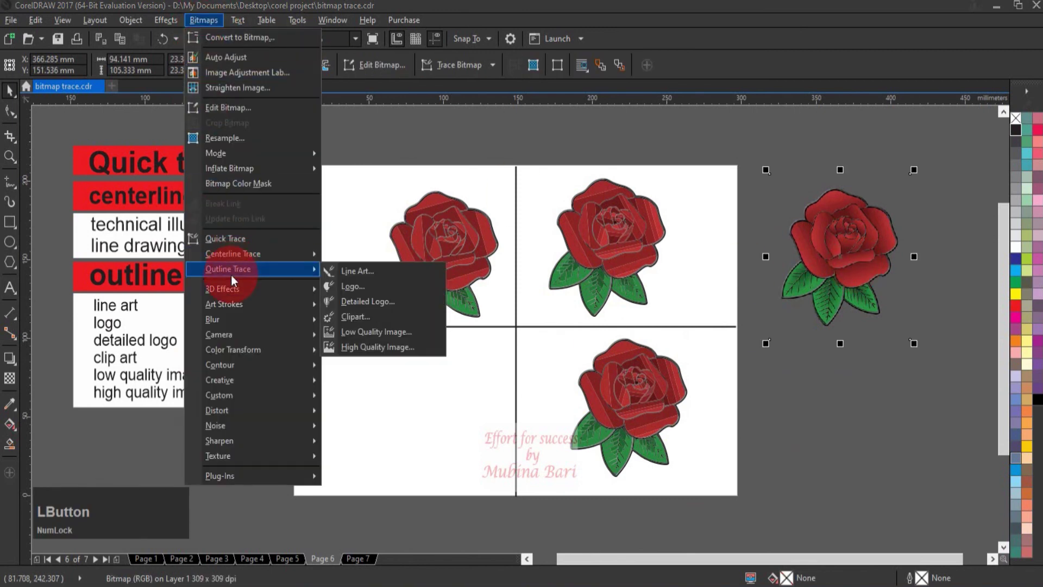
{"action": "left_click", "coordinate": [388, 321]}
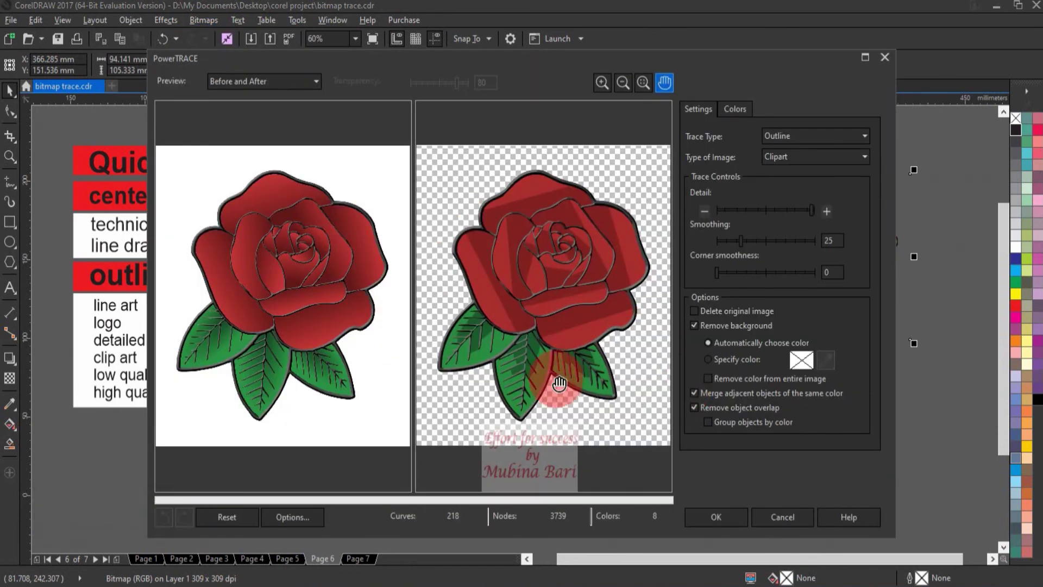
{"action": "left_click", "coordinate": [717, 518]}
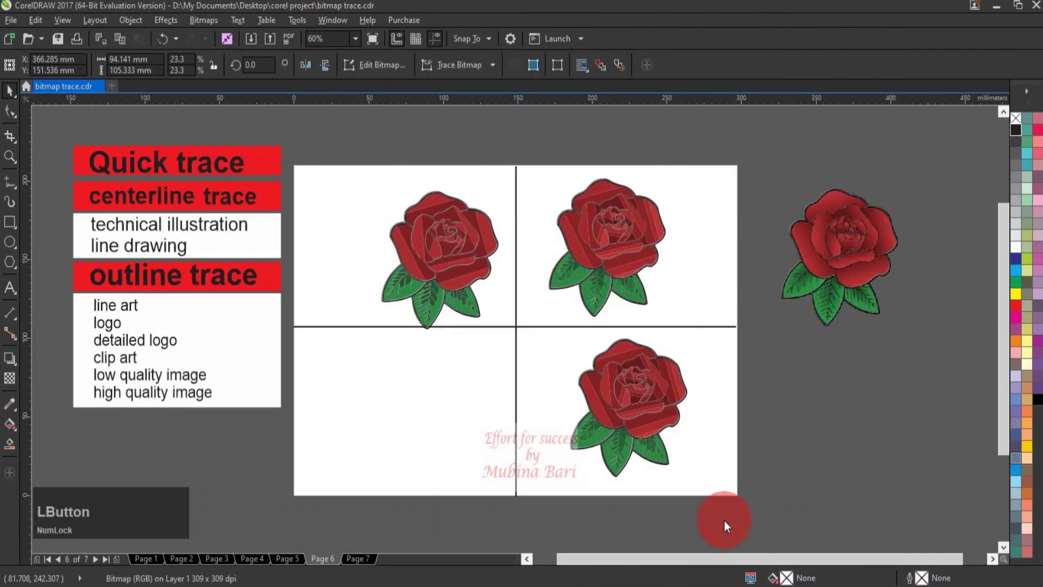
{"action": "mouse_move", "coordinate": [835, 245]}
{"action": "left_mouse_down"}
{"action": "mouse_move", "coordinate": [813, 226]}
{"action": "mouse_move", "coordinate": [632, 344]}
{"action": "mouse_move", "coordinate": [439, 366]}
{"action": "mouse_move", "coordinate": [418, 389]}
{"action": "mouse_move", "coordinate": [428, 392]}
{"action": "left_mouse_up"}
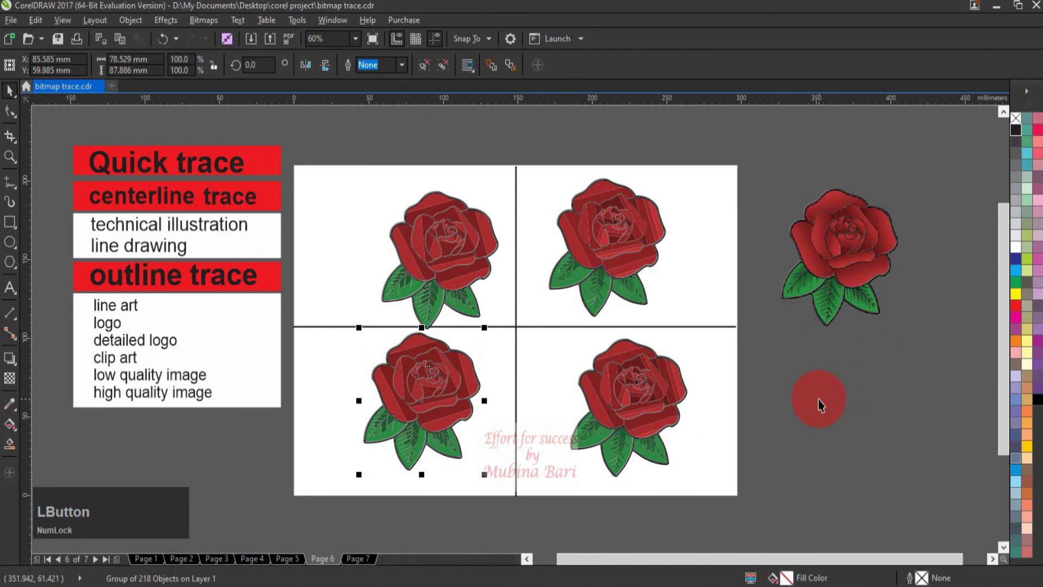
Step: Move the four rose traces closer together around the centre of the page
{"action": "left_click", "coordinate": [835, 392]}
{"action": "left_click_drag", "start_coordinate": [653, 400], "coordinate": [590, 385]}
{"action": "key", "text": "ctrl+z"}
{"action": "left_click_drag", "start_coordinate": [613, 246], "coordinate": [589, 255]}
{"action": "left_click_drag", "start_coordinate": [444, 247], "coordinate": [461, 264]}
{"action": "left_click_drag", "start_coordinate": [448, 384], "coordinate": [467, 381]}
{"action": "left_click", "coordinate": [762, 386]}
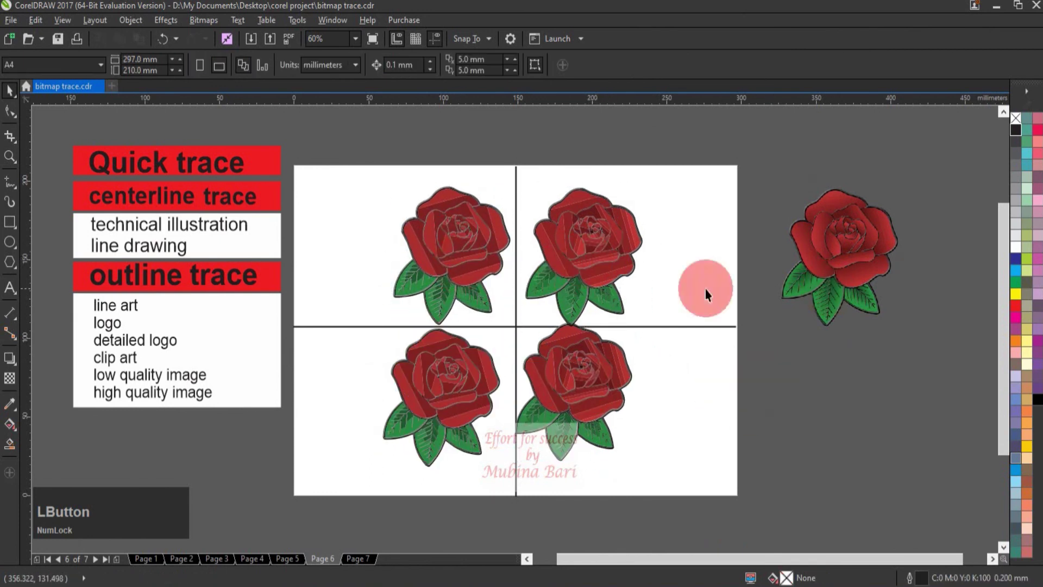
Step: Zoom in on the two upper rose traces to compare the colour shading of the Line art and Logo presets
{"action": "left_click", "coordinate": [10, 157]}
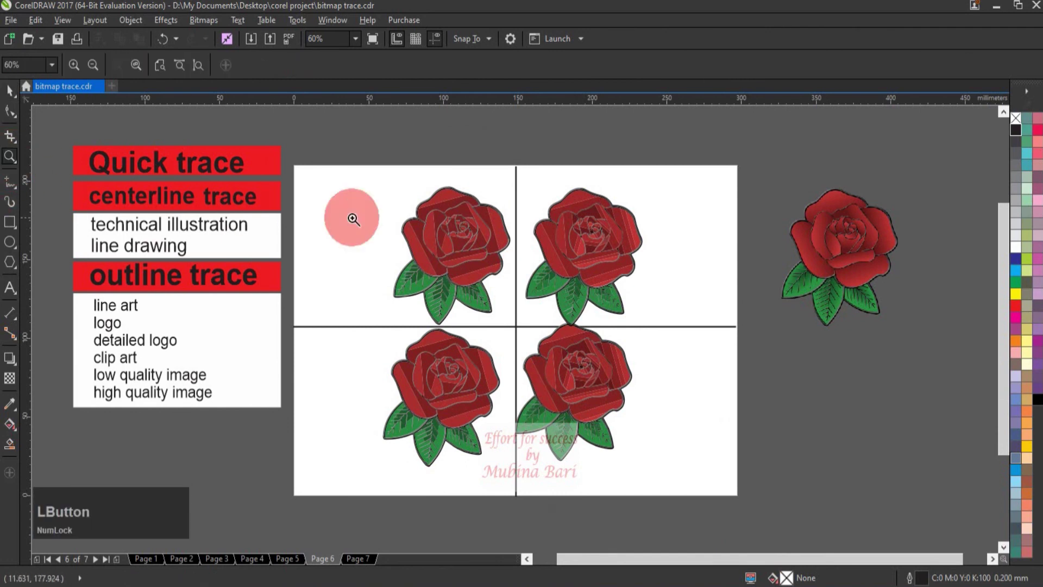
{"action": "left_click_drag", "start_coordinate": [369, 158], "coordinate": [687, 473]}
{"action": "left_click_drag", "start_coordinate": [305, 112], "coordinate": [702, 309]}
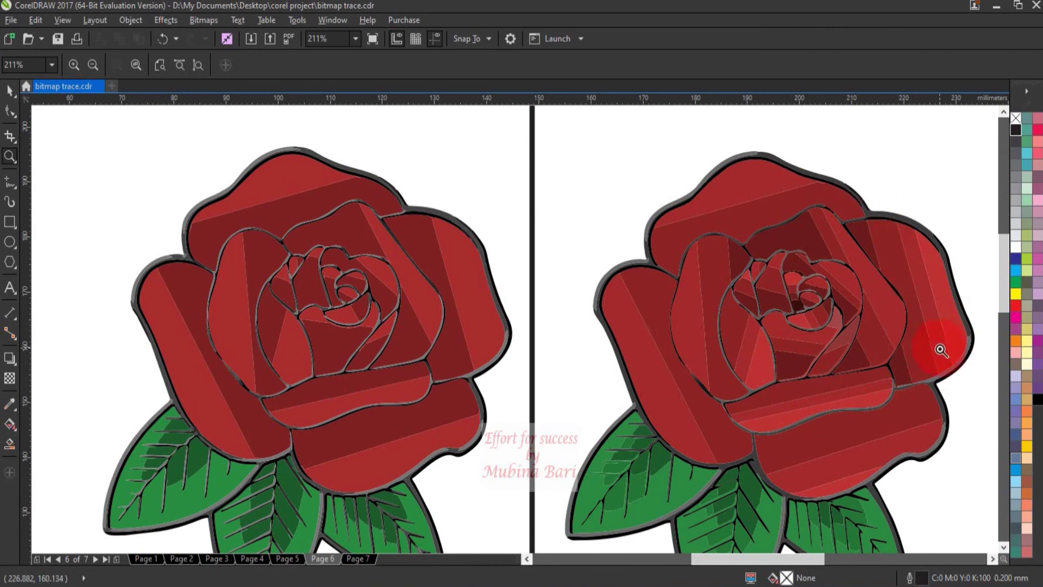
Step: Ungroup the line art rose trace and select the individual colour pieces of its right petal to inspect their shapes
{"action": "left_click", "coordinate": [11, 90]}
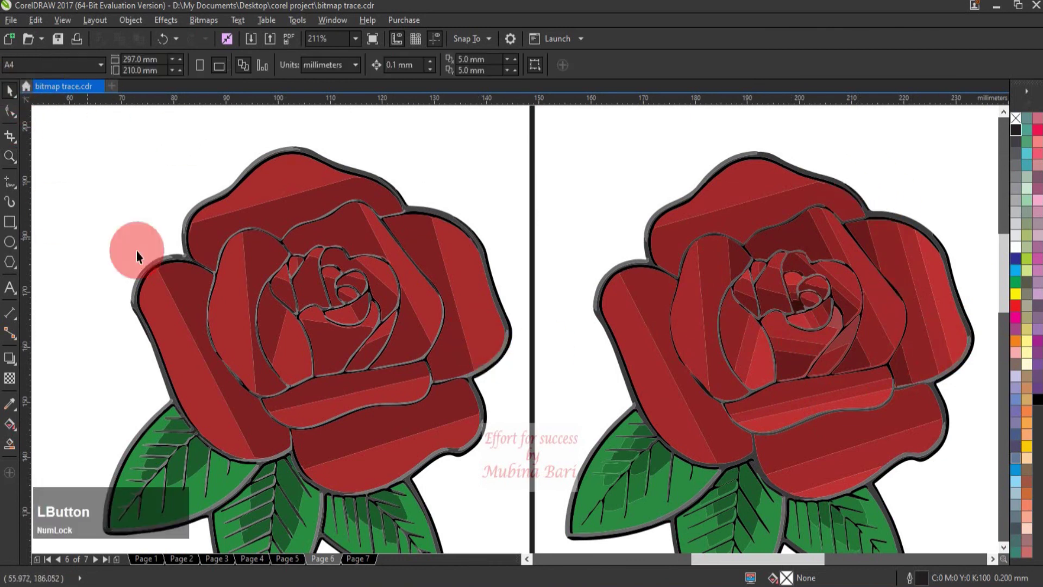
{"action": "left_click", "coordinate": [414, 276]}
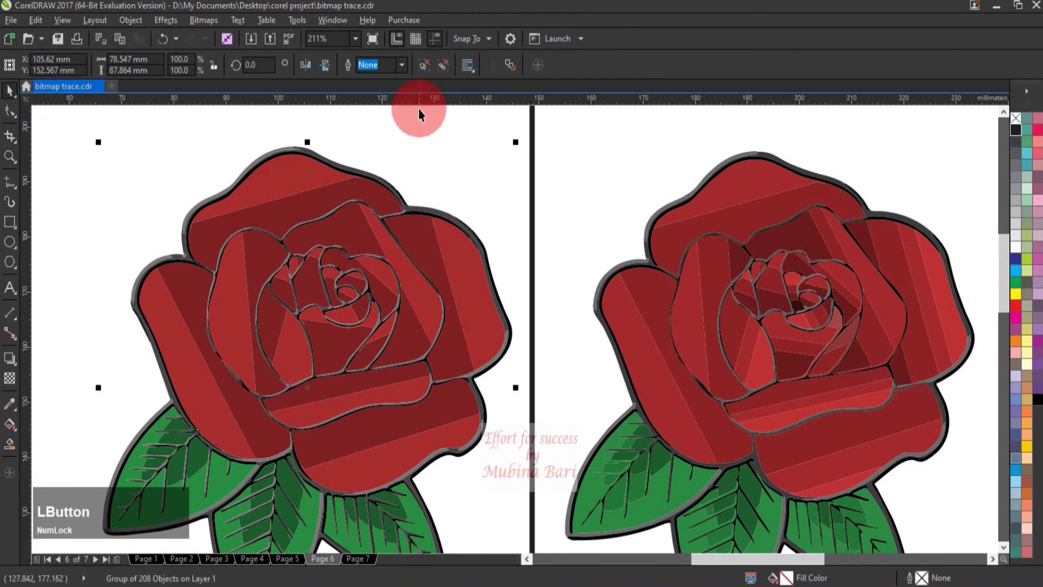
{"action": "left_click", "coordinate": [420, 66]}
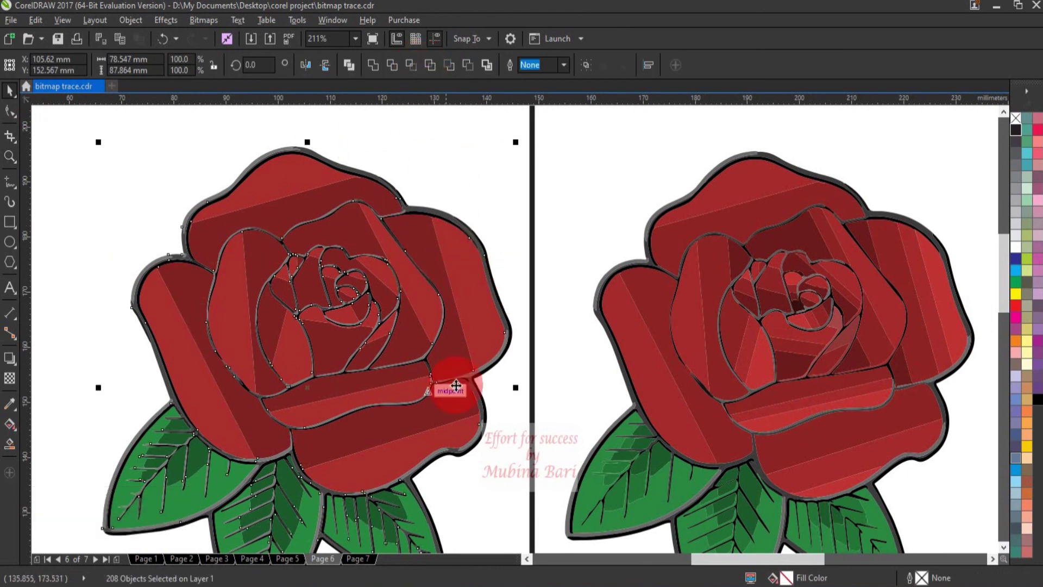
{"action": "left_click", "coordinate": [494, 244]}
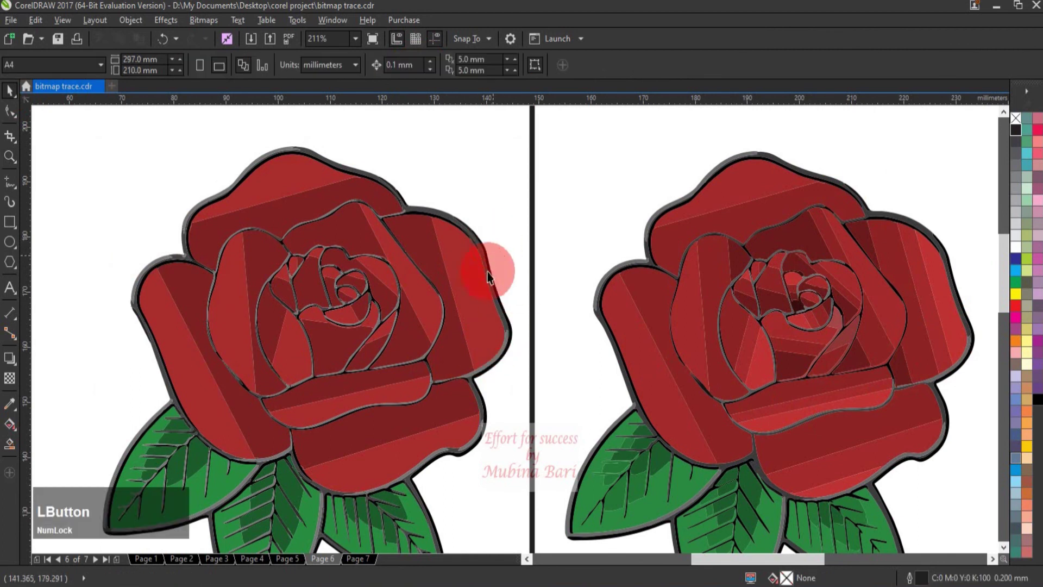
{"action": "double_click", "coordinate": [475, 304]}
{"action": "left_click_drag", "start_coordinate": [511, 264], "coordinate": [530, 253]}
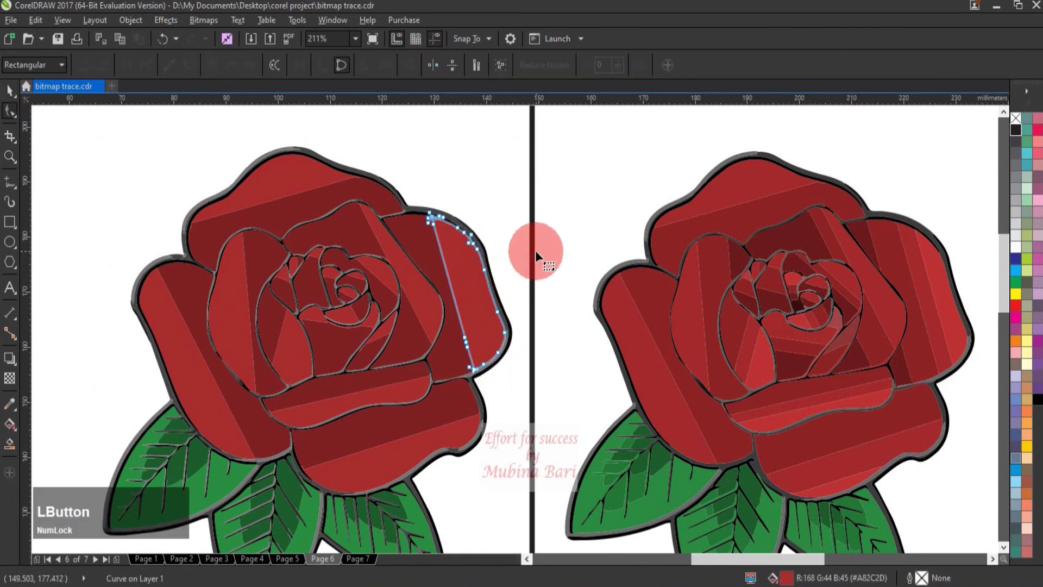
{"action": "left_click", "coordinate": [463, 307]}
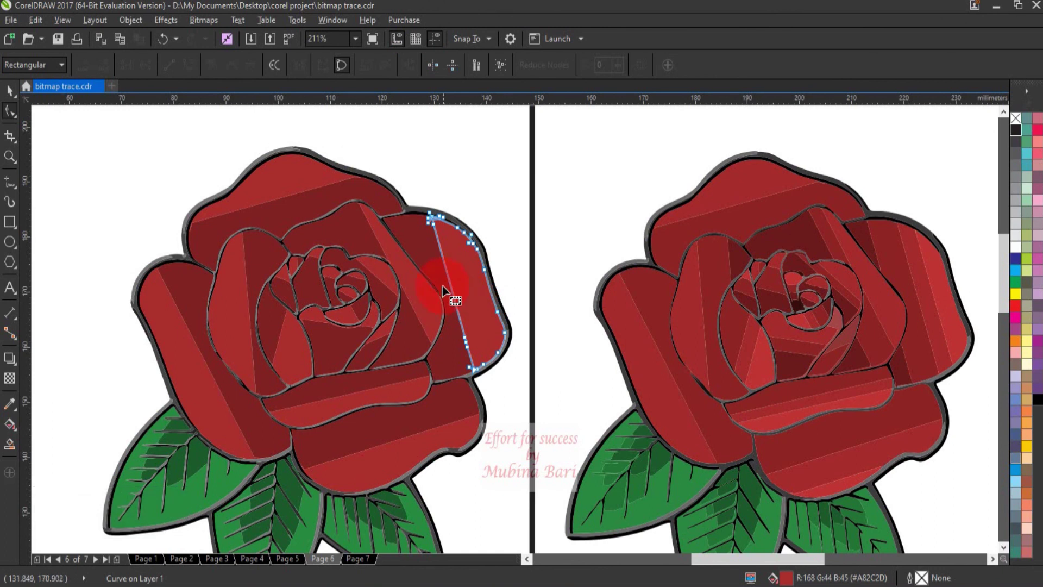
{"action": "left_click", "coordinate": [429, 270]}
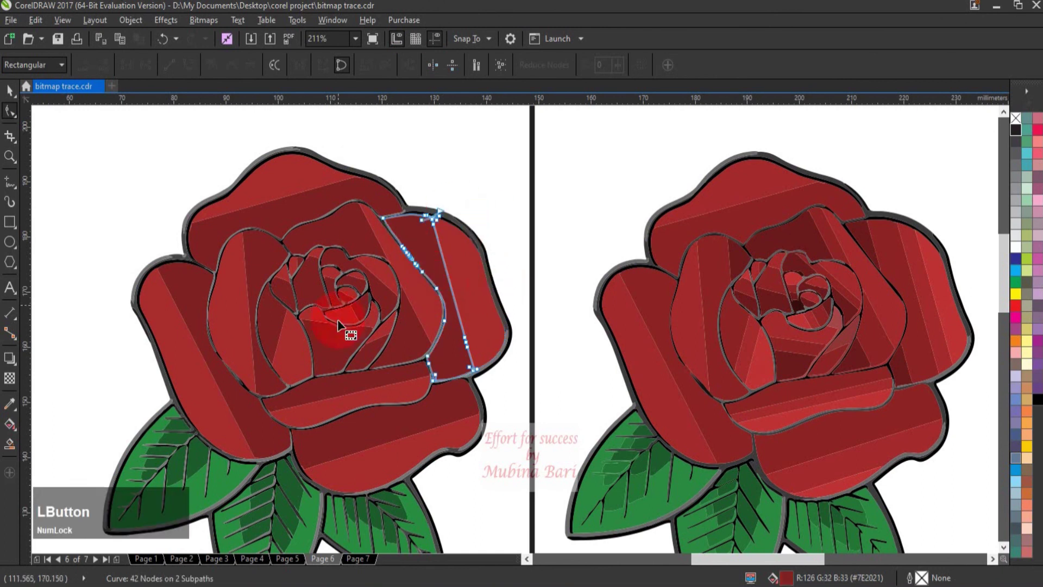
{"action": "left_click", "coordinate": [459, 312]}
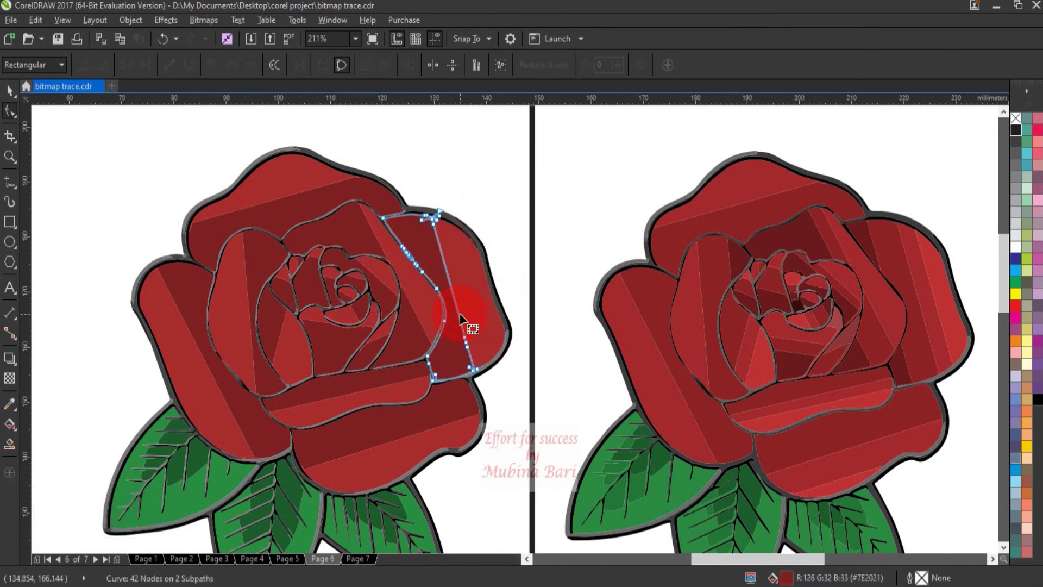
{"action": "left_click_drag", "start_coordinate": [1003, 334], "coordinate": [593, 276]}
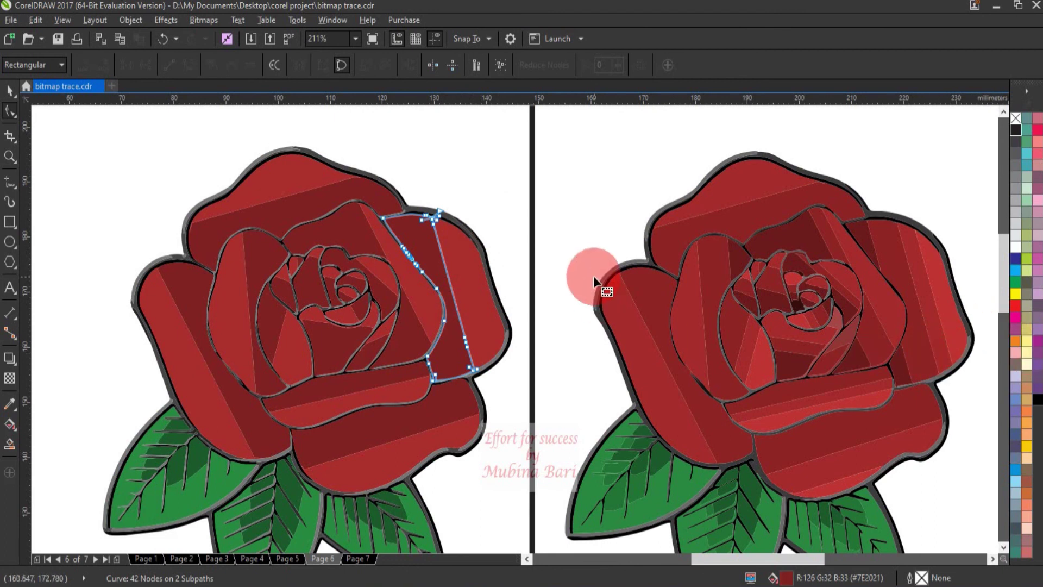
Step: Undo the ungrouping and the latest moves of the line art and clipart traces, and show the whole page
{"action": "key", "text": "ctrl+z"}
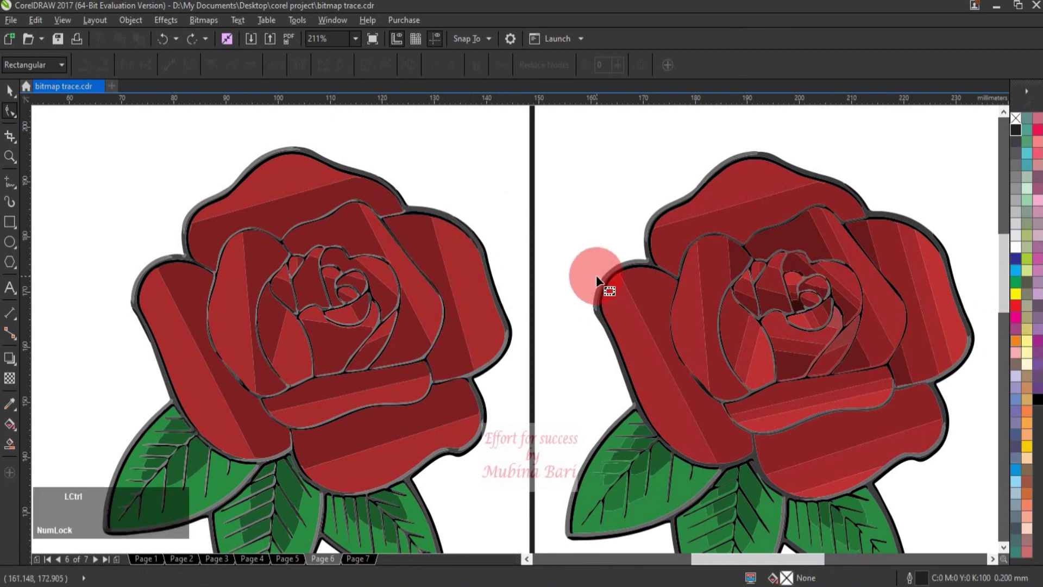
{"action": "key", "text": "z"}
{"action": "left_click", "coordinate": [95, 64]}
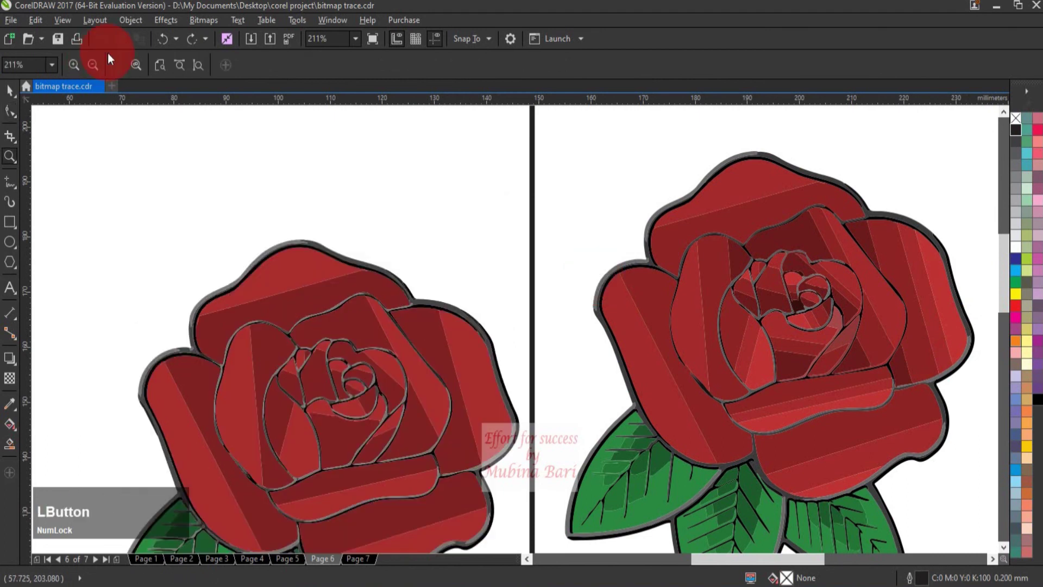
{"action": "left_click", "coordinate": [159, 65]}
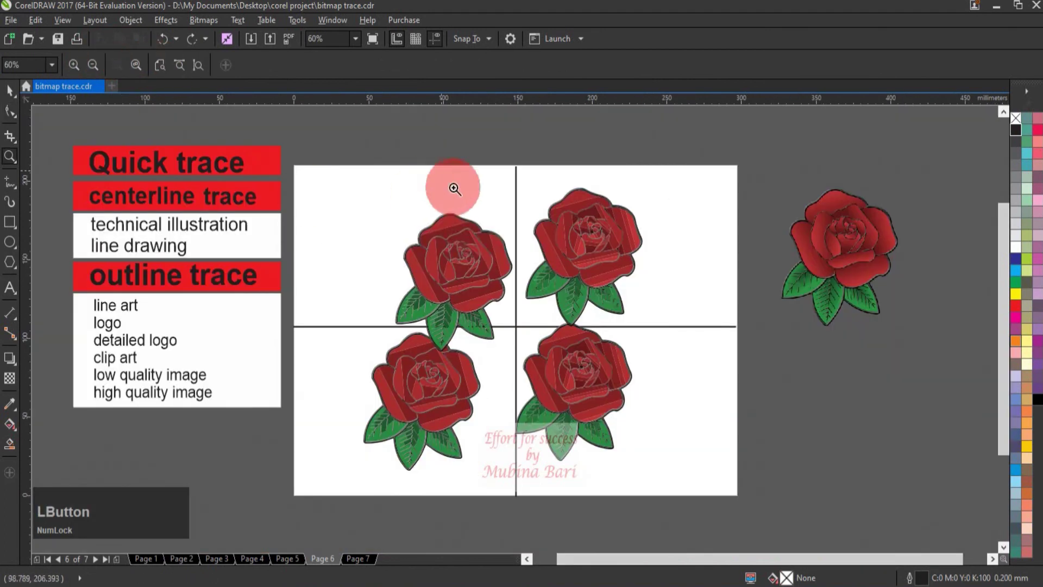
Step: Move the Detailed logo trace up against the Logo trace, and compare the two up close before returning to the full page
{"action": "left_click_drag", "start_coordinate": [525, 175], "coordinate": [676, 463]}
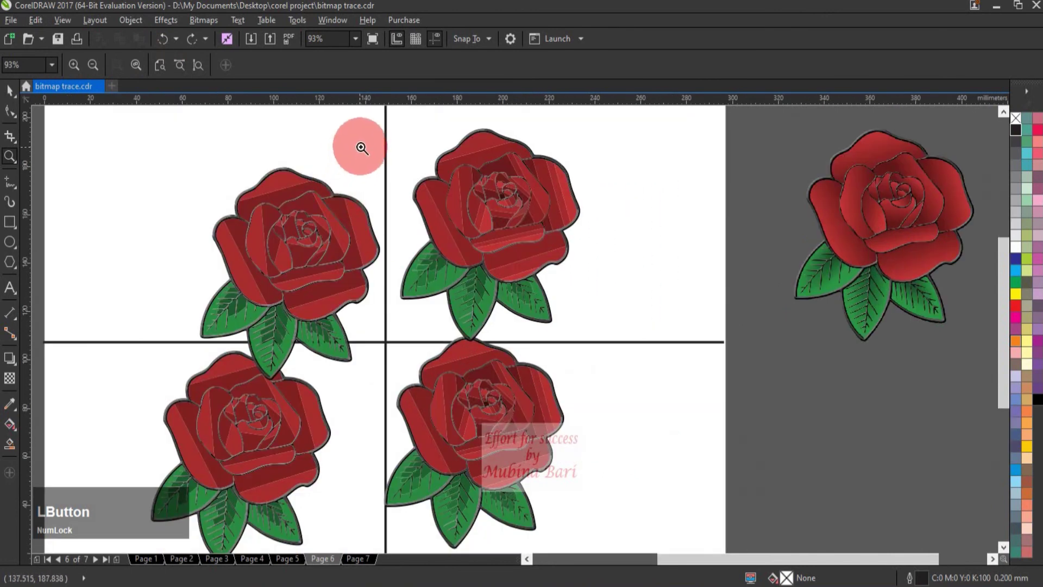
{"action": "left_click_drag", "start_coordinate": [480, 488], "coordinate": [564, 401]}
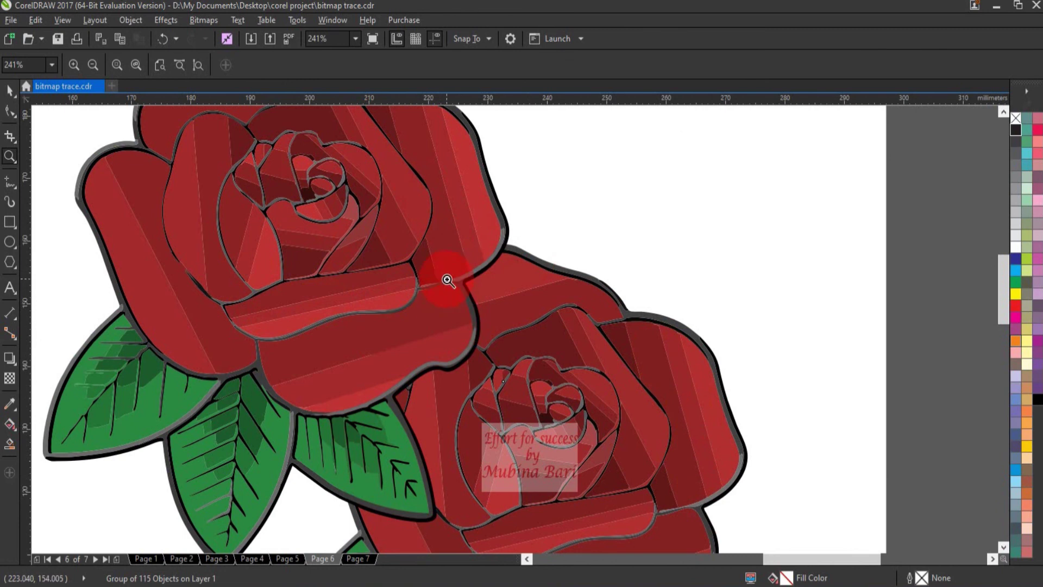
{"action": "left_click", "coordinate": [391, 351]}
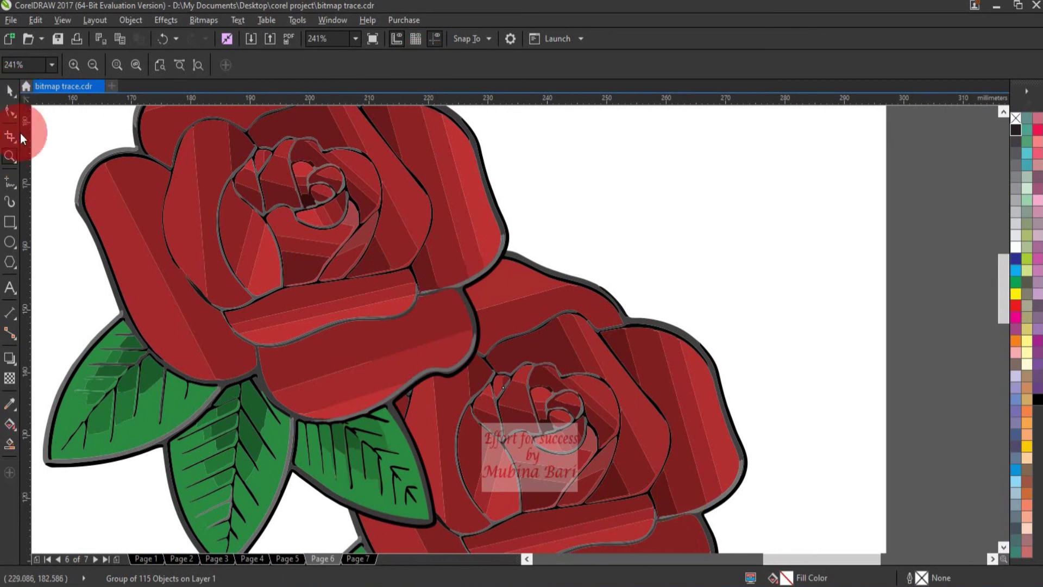
{"action": "left_click", "coordinate": [157, 65]}
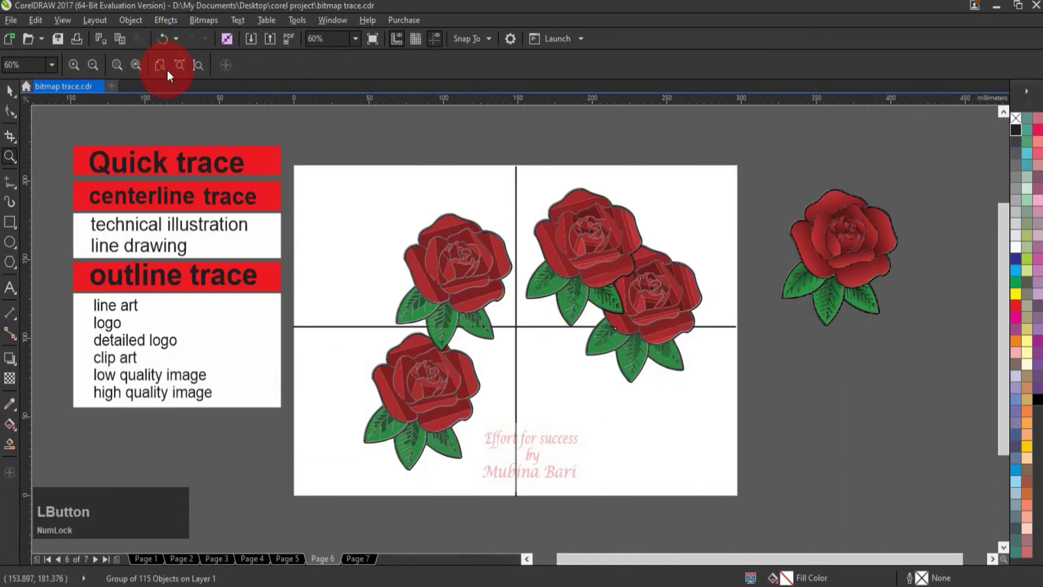
Step: Zoom in on the two left rose traces to compare their colour shading and outlines
{"action": "left_click", "coordinate": [10, 91]}
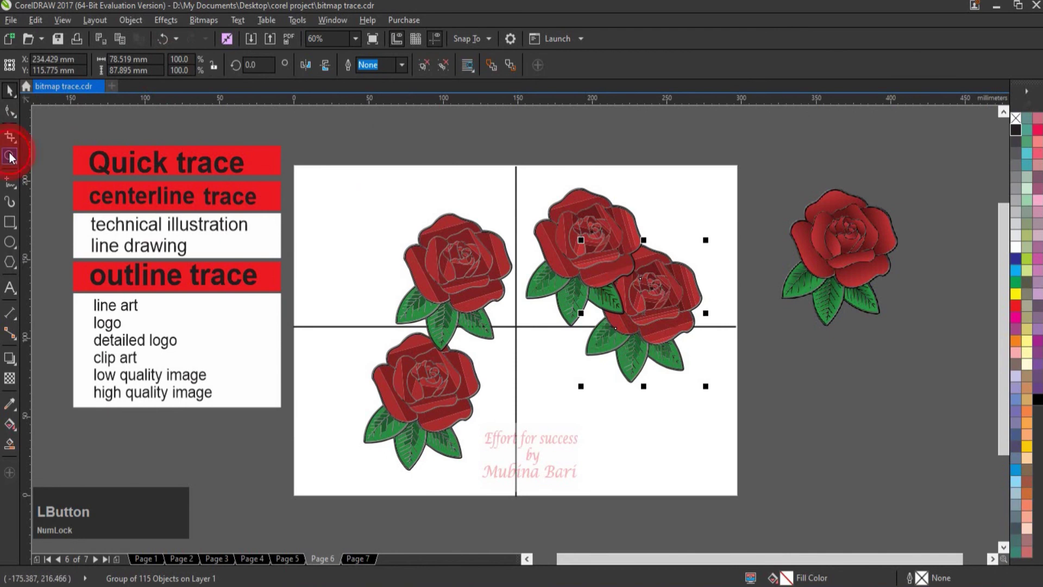
{"action": "key", "text": "z"}
{"action": "left_click_drag", "start_coordinate": [361, 207], "coordinate": [588, 483]}
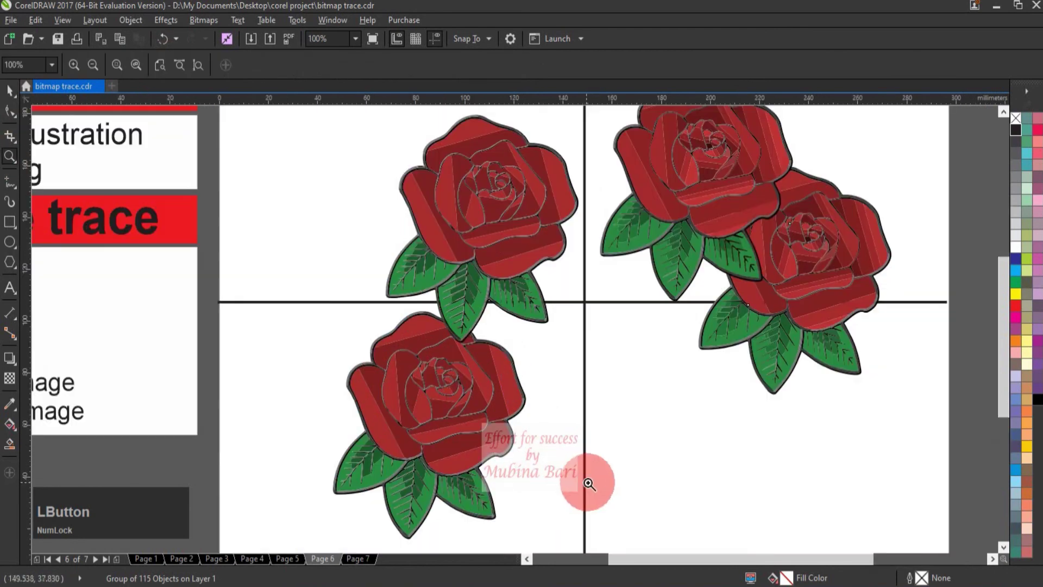
{"action": "left_click_drag", "start_coordinate": [338, 201], "coordinate": [675, 565]}
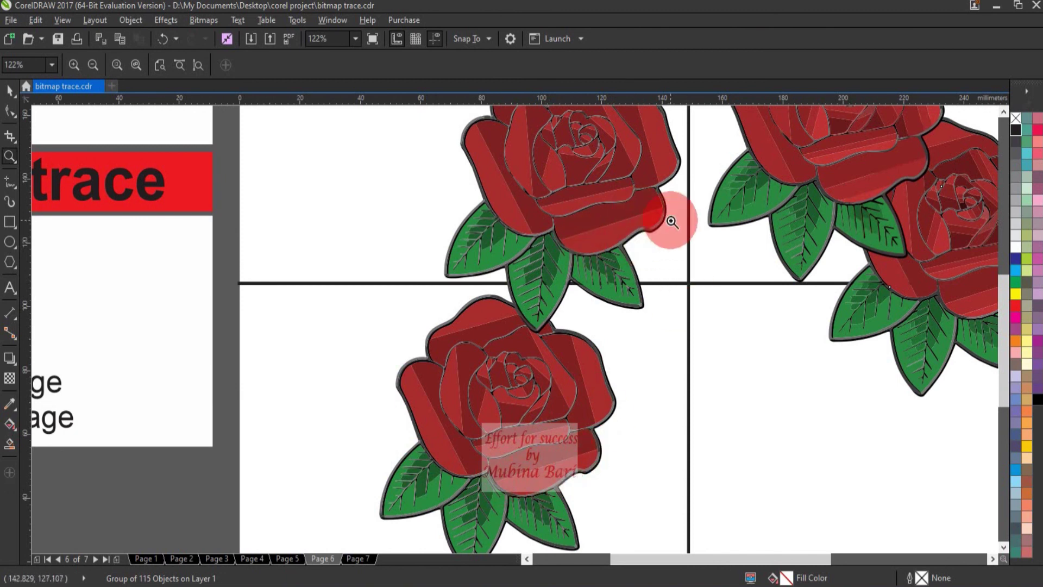
Step: Delete three of the rose traces and the lines dividing the page, keeping only the upper left rose trace
{"action": "left_click", "coordinate": [12, 94]}
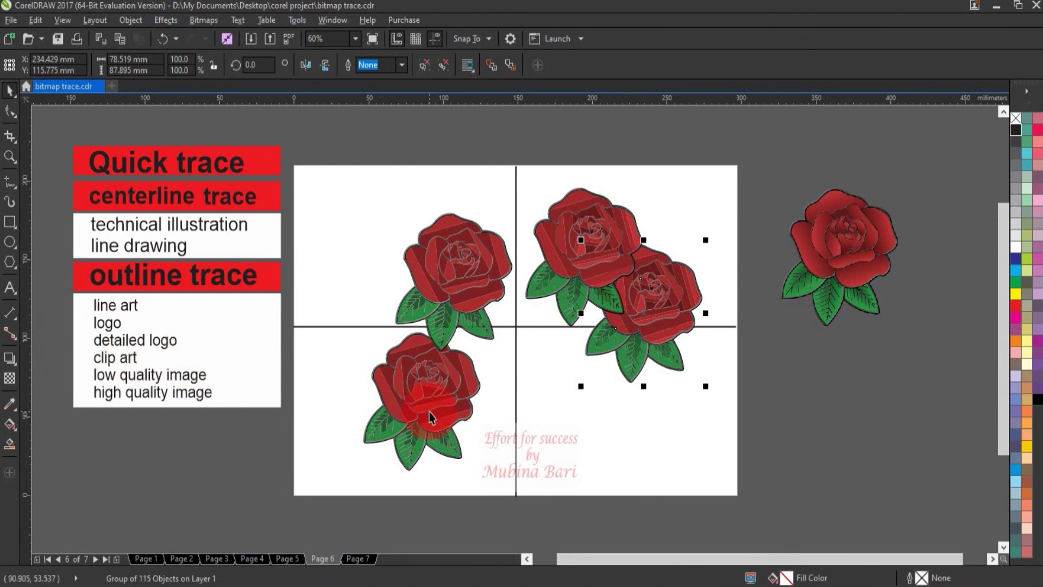
{"action": "left_click", "coordinate": [665, 326]}
{"action": "key", "text": "Delete"}
{"action": "left_click", "coordinate": [553, 327]}
{"action": "key", "text": "Delete"}
{"action": "key", "text": "Delete"}
Step: Enlarge the remaining rose trace to about 142 × 159 mm and move the original rose bitmap beside it
{"action": "left_click", "coordinate": [448, 296]}
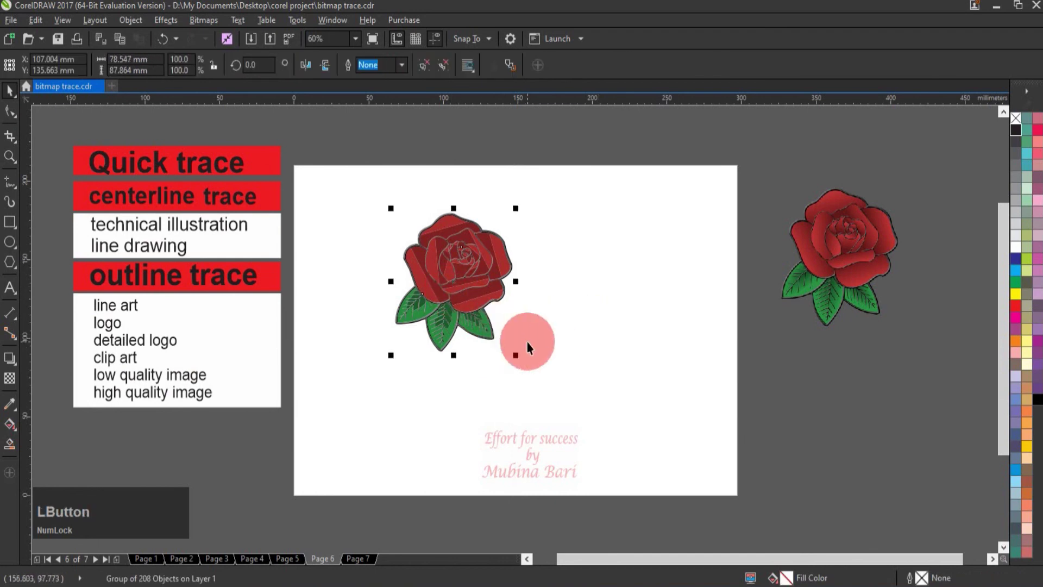
{"action": "left_click_drag", "start_coordinate": [519, 356], "coordinate": [611, 467]}
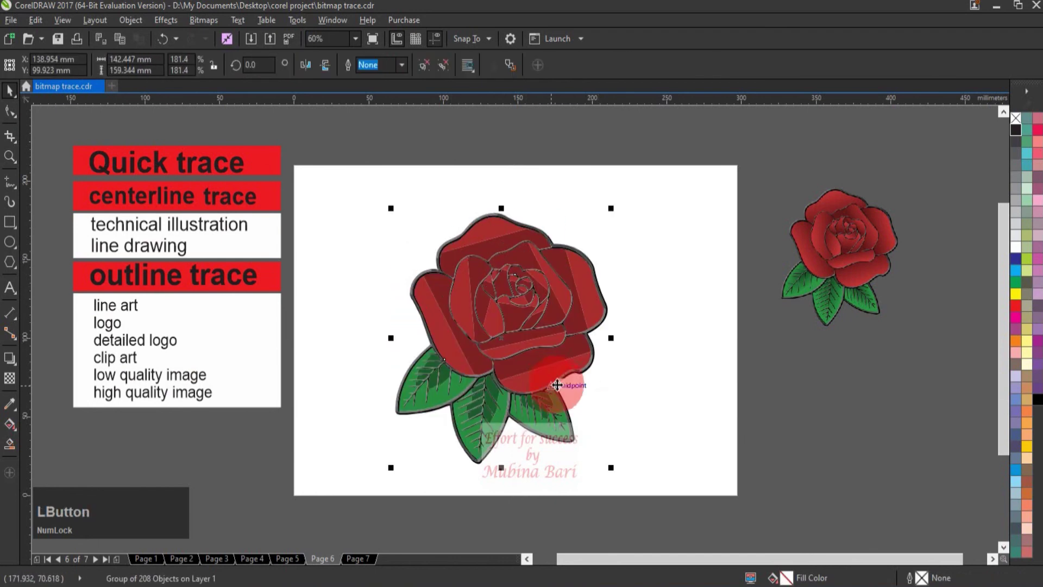
{"action": "left_click_drag", "start_coordinate": [891, 243], "coordinate": [744, 305]}
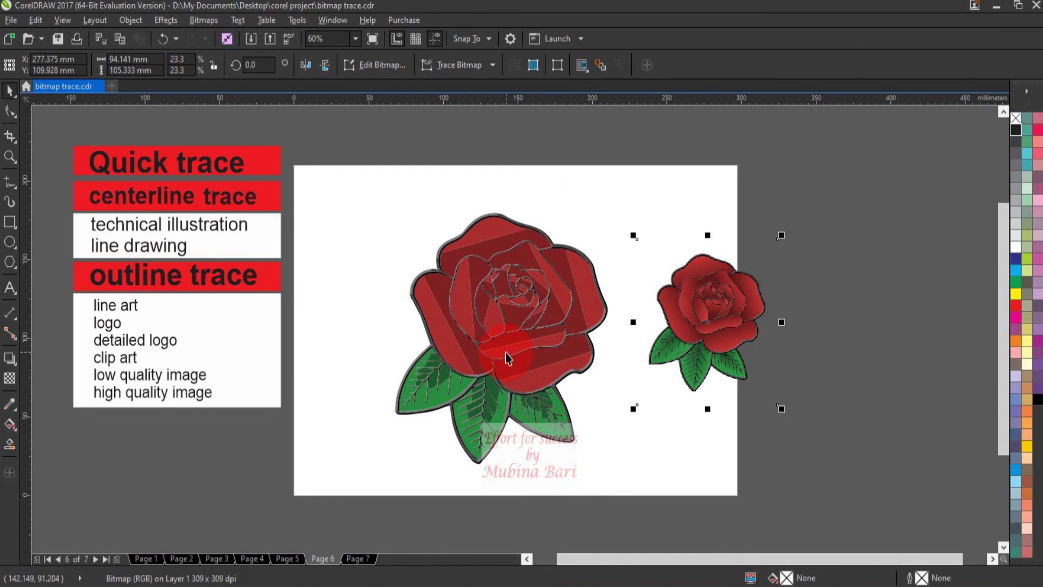
Step: Ungroup the enlarged rose trace into its individual pieces and view it up close
{"action": "left_click", "coordinate": [455, 356]}
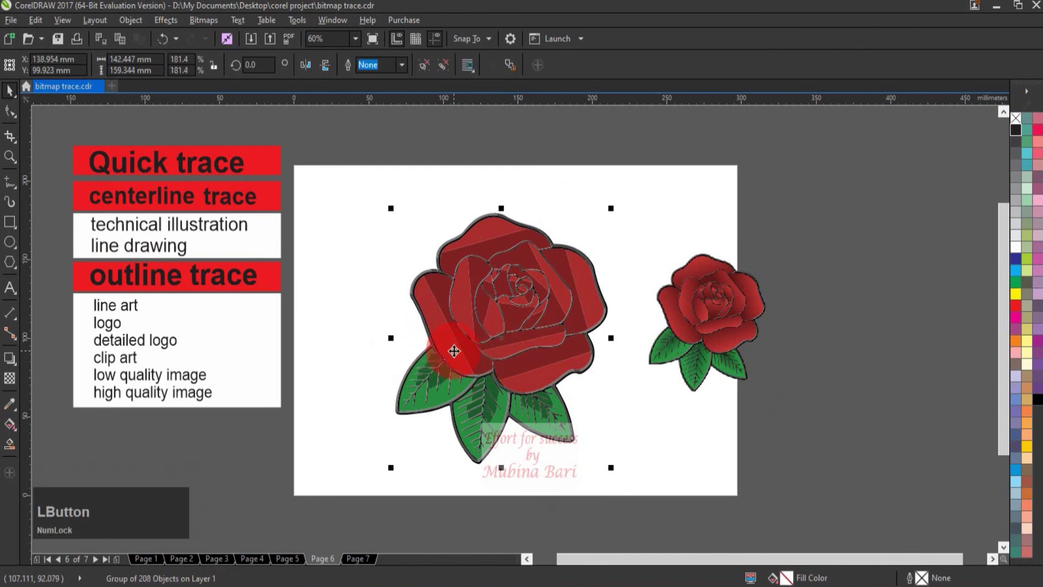
{"action": "left_click", "coordinate": [426, 69]}
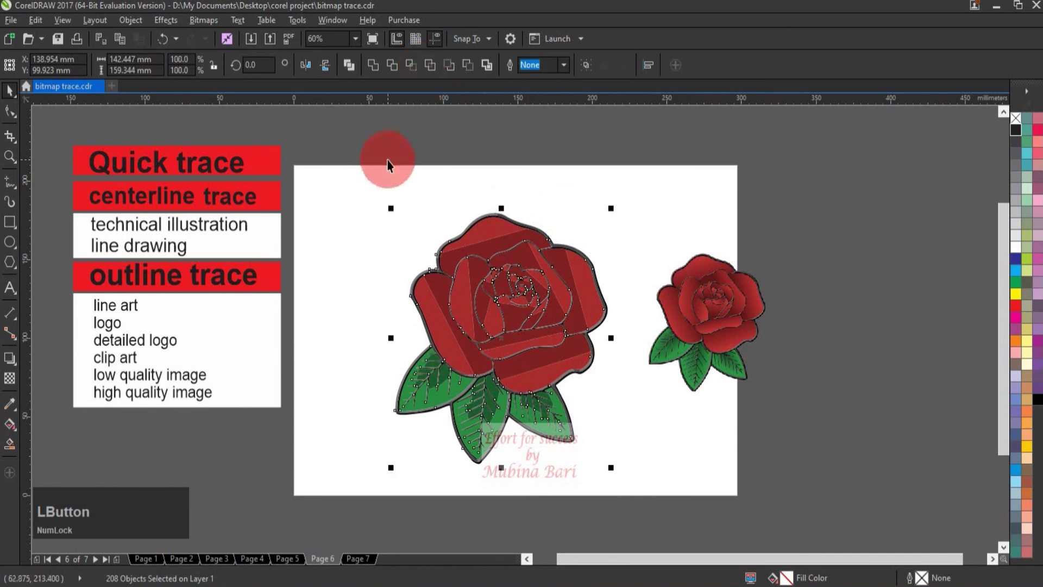
{"action": "left_click", "coordinate": [371, 175]}
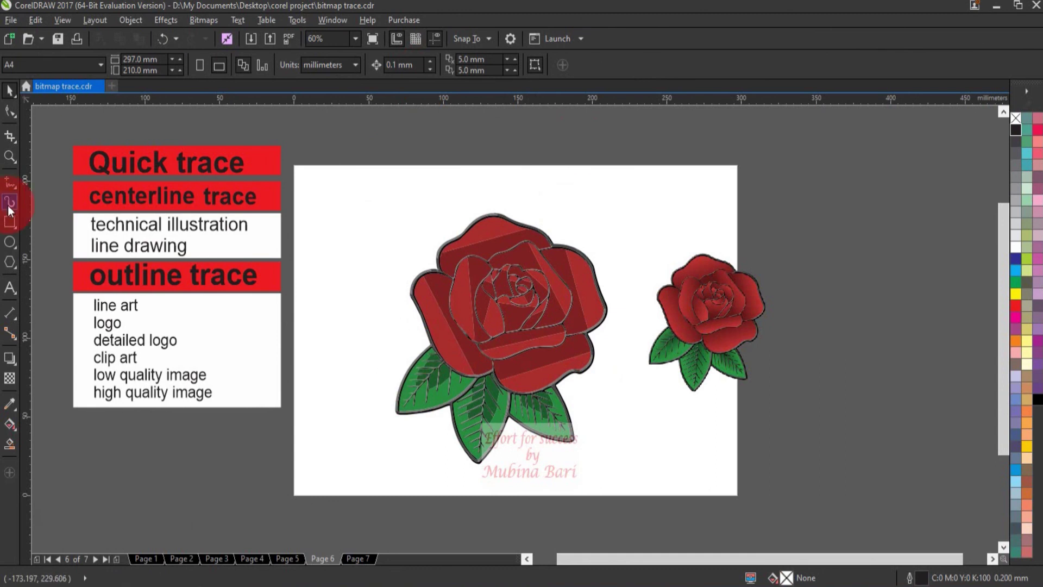
{"action": "left_click", "coordinate": [9, 157]}
{"action": "left_click_drag", "start_coordinate": [392, 208], "coordinate": [635, 461]}
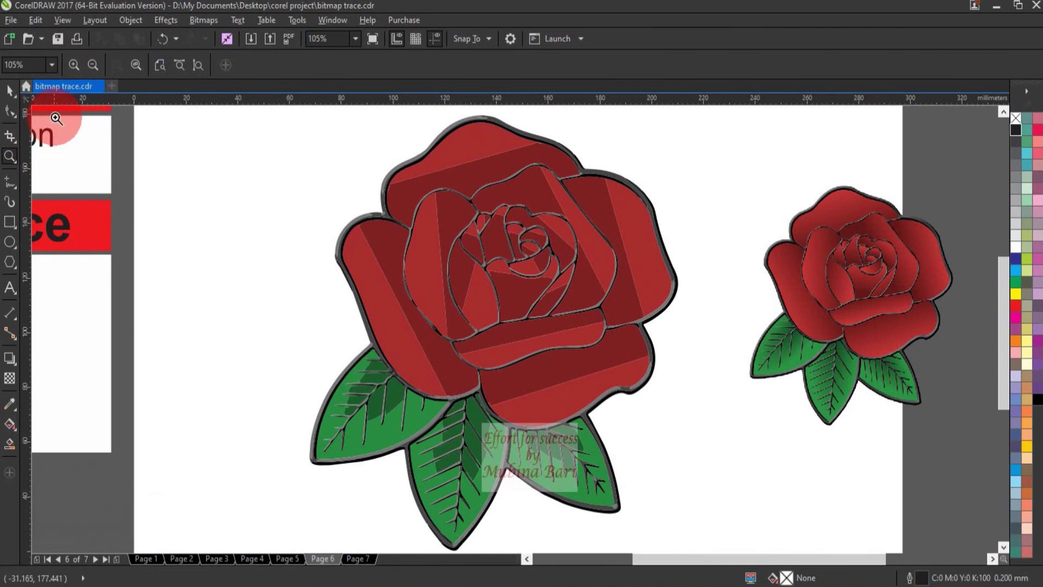
Step: Merge the light and dark pieces of the lowest petal into one shape, and likewise those of the folded petal above it
{"action": "left_click", "coordinate": [14, 83]}
{"action": "left_click", "coordinate": [736, 438]}
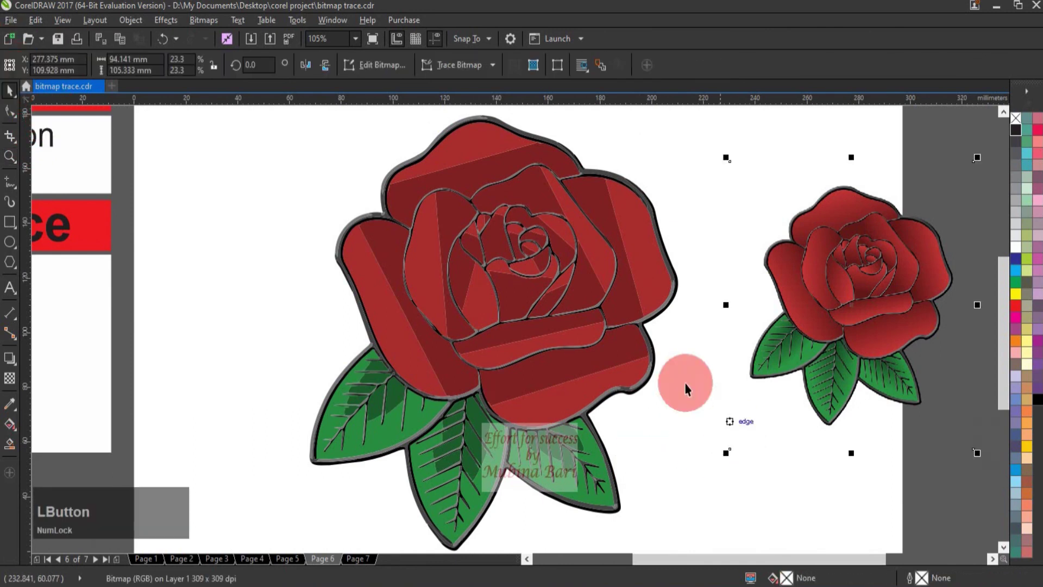
{"action": "left_click", "coordinate": [626, 353]}
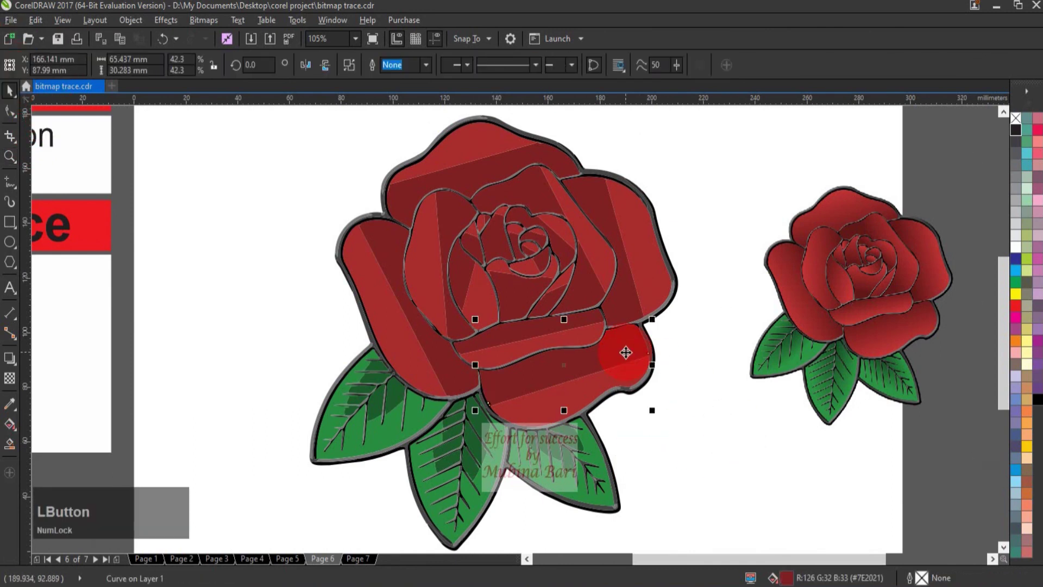
{"action": "left_click", "coordinate": [531, 421], "text": "shift"}
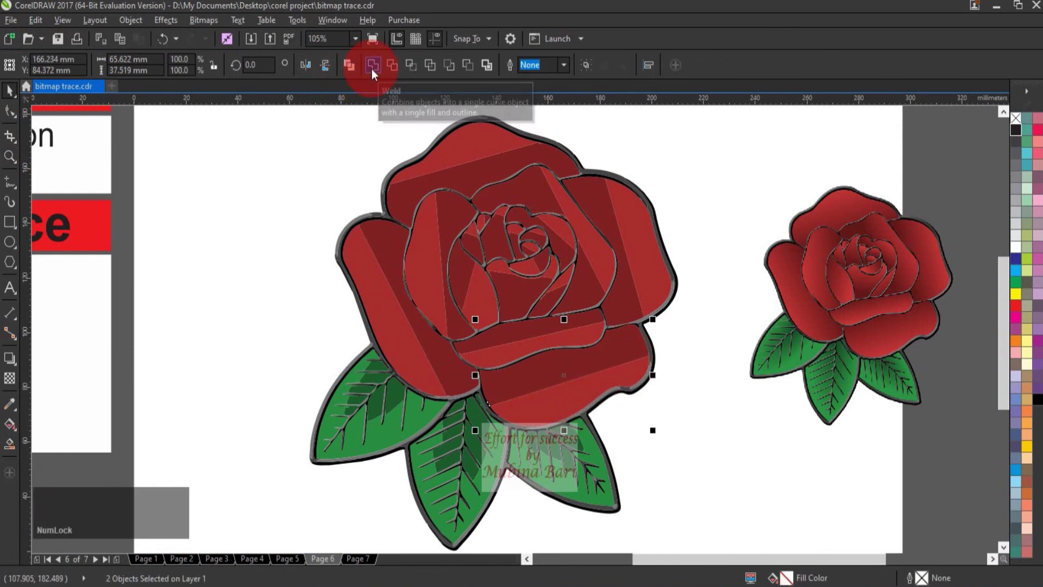
{"action": "left_click", "coordinate": [392, 64]}
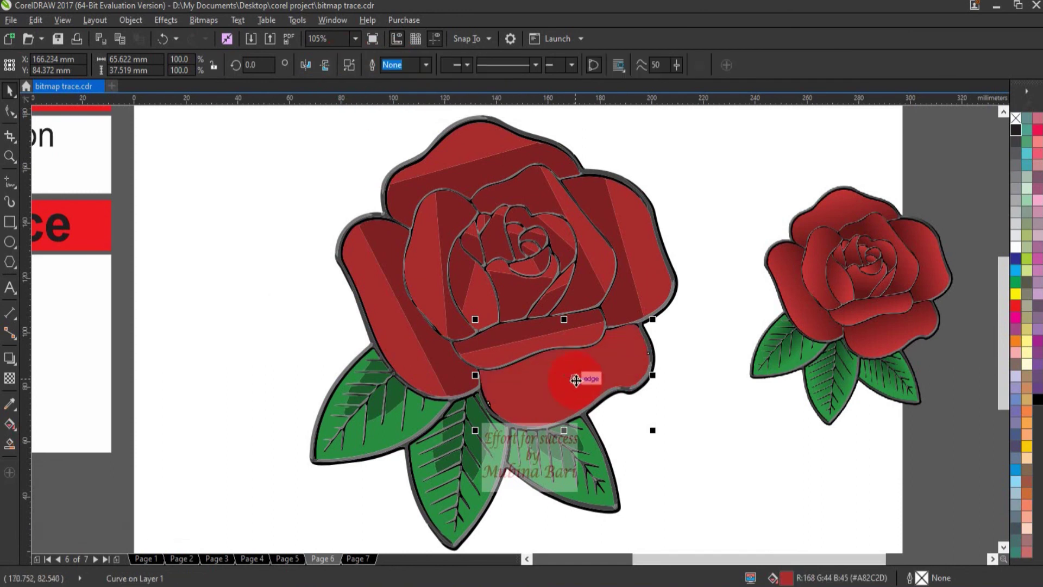
{"action": "left_click", "coordinate": [521, 339], "text": "shift"}
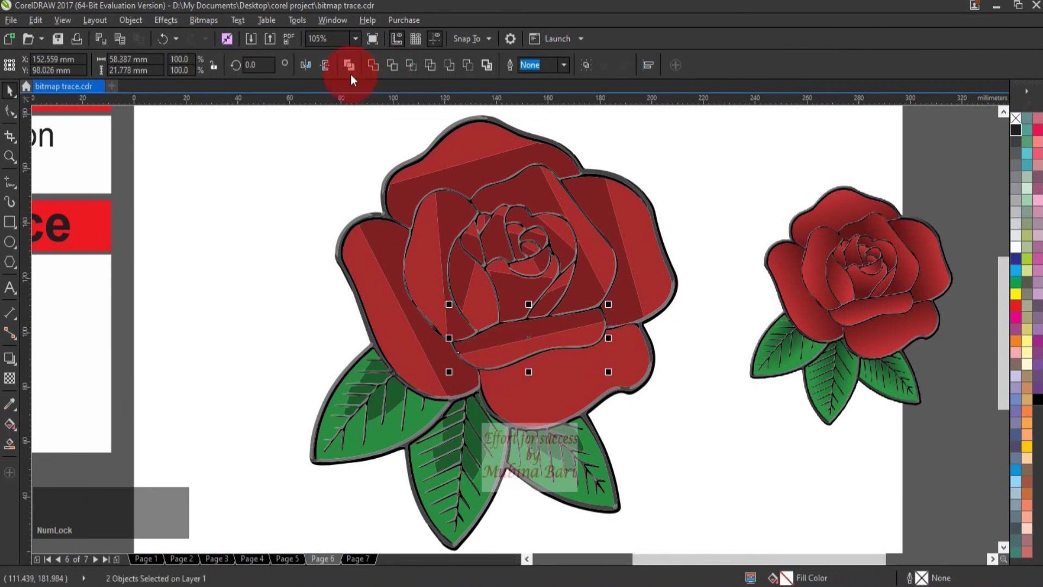
{"action": "left_click", "coordinate": [352, 64]}
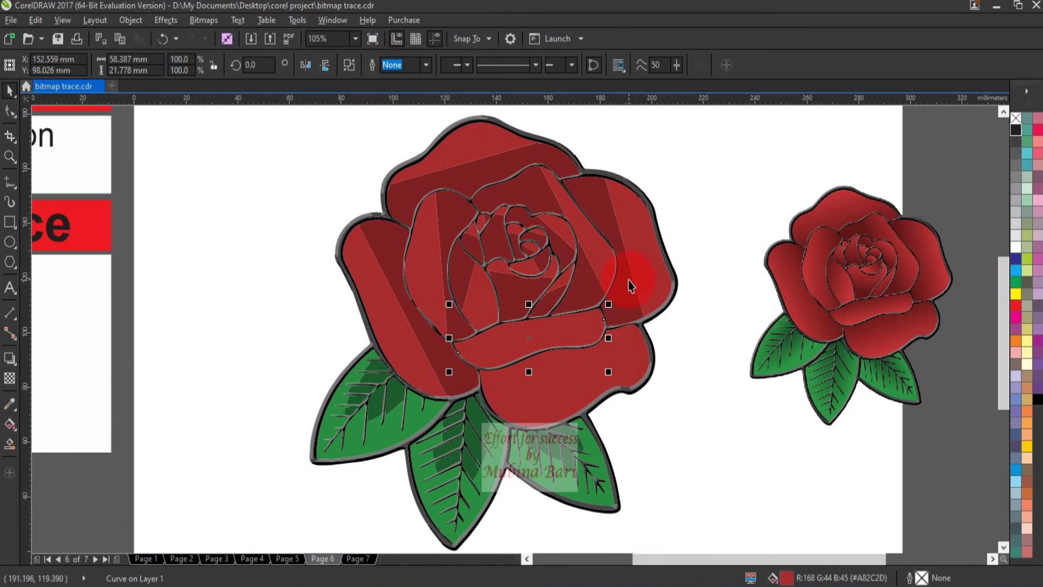
Step: Merge the light and dark pieces of the right, top and left outer petals into one shape each
{"action": "left_click", "coordinate": [656, 280]}
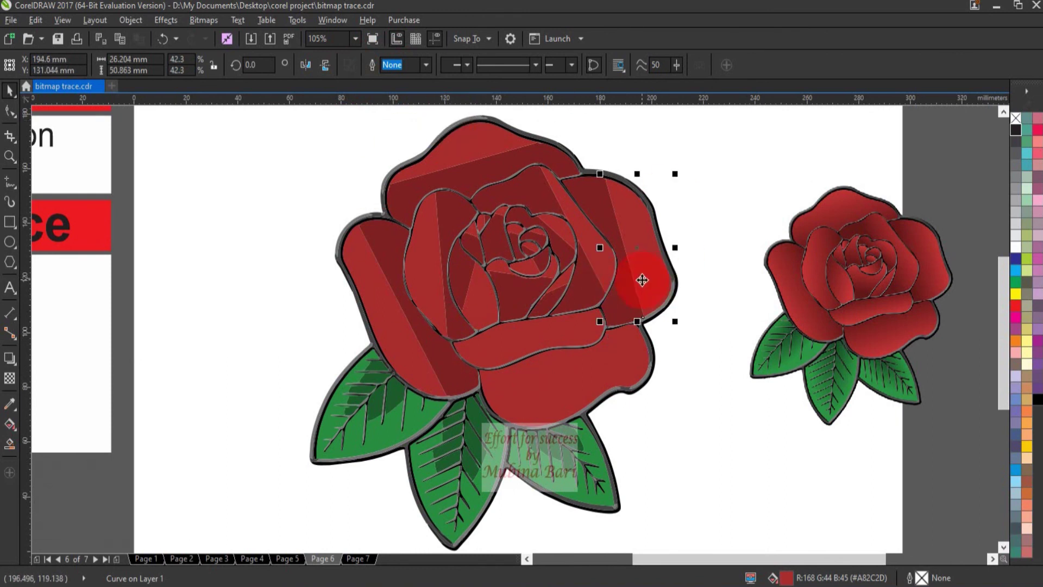
{"action": "left_click", "coordinate": [624, 308], "text": "shift"}
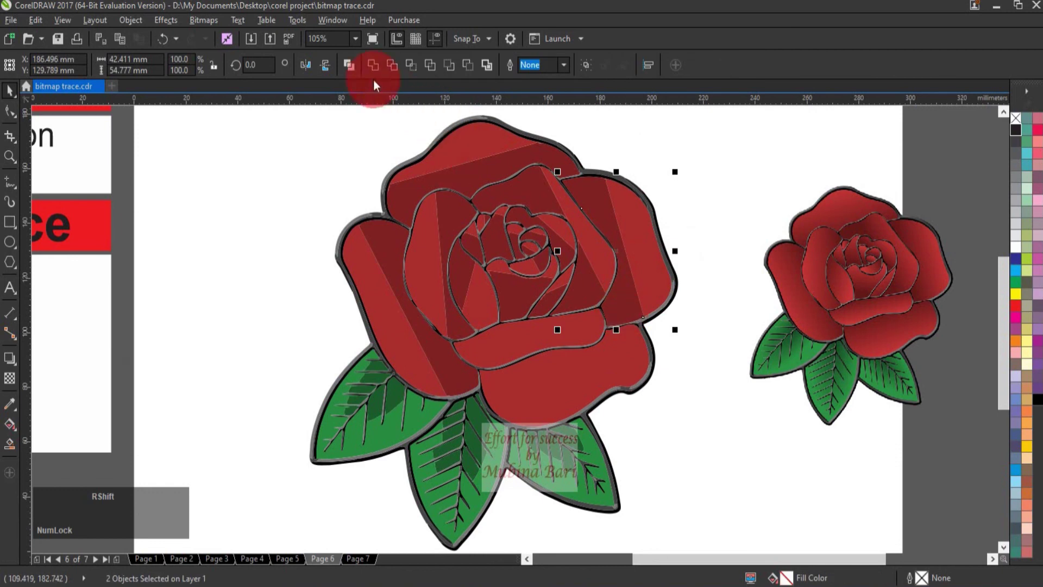
{"action": "left_click", "coordinate": [350, 64]}
{"action": "left_click", "coordinate": [462, 147]}
{"action": "left_click", "coordinate": [435, 184], "text": "shift"}
{"action": "left_click", "coordinate": [349, 65]}
{"action": "left_click", "coordinate": [411, 304]}
{"action": "left_click", "coordinate": [383, 313], "text": "shift"}
{"action": "left_click", "coordinate": [350, 65]}
Step: Weld the two-tone pieces of the left inner petal and of the smaller petal beside it into single shapes
{"action": "left_click", "coordinate": [430, 288]}
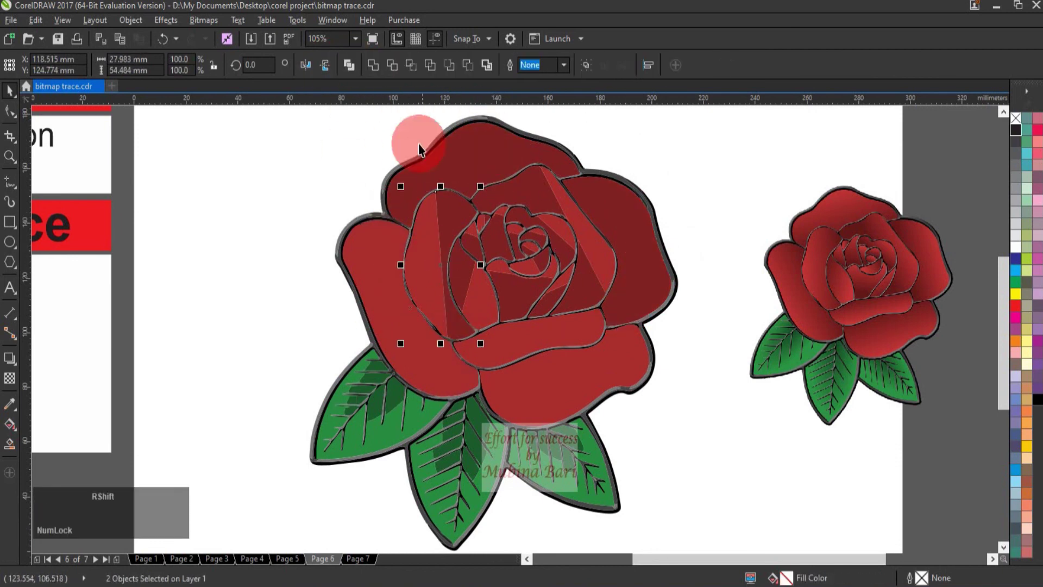
{"action": "left_click", "coordinate": [454, 315], "text": "shift"}
{"action": "left_click", "coordinate": [374, 65]}
{"action": "left_click", "coordinate": [480, 300]}
{"action": "left_click", "coordinate": [462, 272], "text": "shift"}
{"action": "left_click", "coordinate": [375, 66]}
Step: Weld the pieces of the narrow petal near the heart and of the large right inner petal into single shapes
{"action": "left_click", "coordinate": [558, 284]}
{"action": "left_click", "coordinate": [547, 302], "text": "shift"}
{"action": "left_click", "coordinate": [374, 65]}
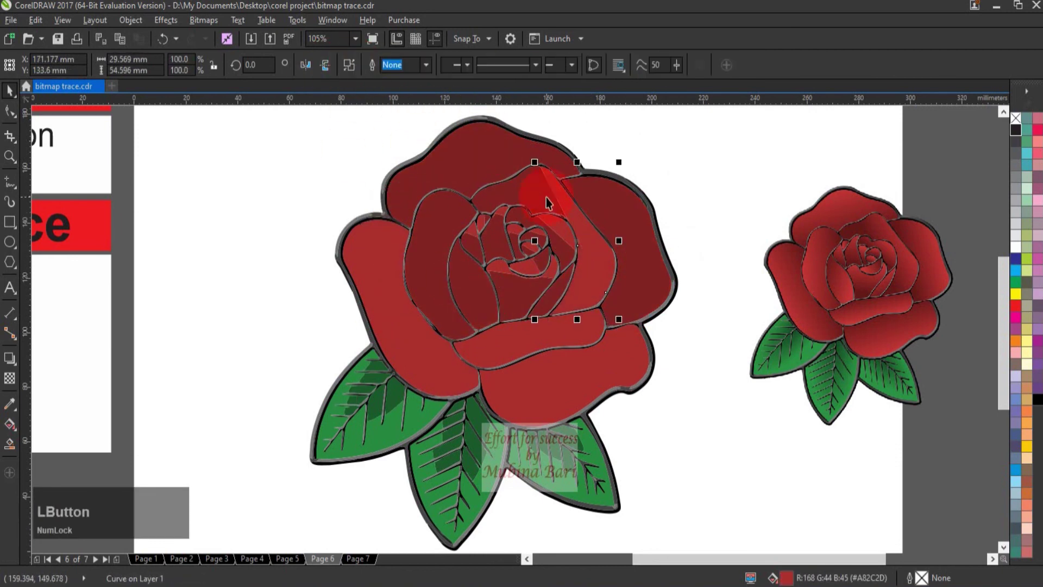
{"action": "left_click", "coordinate": [520, 193]}
{"action": "left_click", "coordinate": [589, 281], "text": "shift"}
{"action": "left_click", "coordinate": [375, 66]}
Step: Weld the small light and dark pieces in the heart of the rose into single-colour shapes
{"action": "left_click", "coordinate": [519, 295]}
{"action": "left_click", "coordinate": [498, 266]}
{"action": "left_click", "coordinate": [517, 283], "text": "shift"}
{"action": "left_click", "coordinate": [375, 65]}
{"action": "left_click", "coordinate": [497, 273]}
{"action": "left_click", "coordinate": [511, 288], "text": "shift"}
{"action": "left_click", "coordinate": [375, 65]}
{"action": "left_click", "coordinate": [528, 268]}
{"action": "left_click", "coordinate": [538, 266], "text": "shift"}
{"action": "left_click", "coordinate": [373, 65]}
Step: Try merging the small petal pieces on the right side of the heart, and undo the last two changes
{"action": "left_click", "coordinate": [565, 230]}
{"action": "left_click", "coordinate": [572, 252], "text": "shift"}
{"action": "left_click", "coordinate": [353, 65]}
{"action": "left_click", "coordinate": [567, 231]}
{"action": "left_click", "coordinate": [573, 242], "text": "shift"}
{"action": "left_click", "coordinate": [375, 65]}
{"action": "left_click", "coordinate": [640, 145]}
{"action": "key", "text": "ctrl+z"}
{"action": "key", "text": "ctrl+z"}
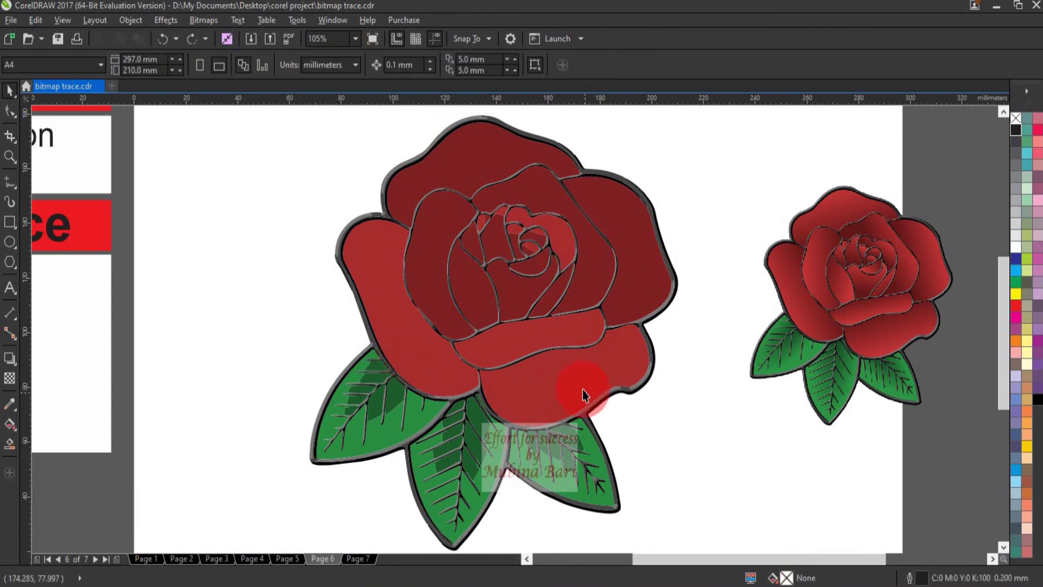
Step: Apply a linear fountain fill to the lowest petal with the Interactive Fill tool, and shift the gradient's start point
{"action": "left_click", "coordinate": [563, 389]}
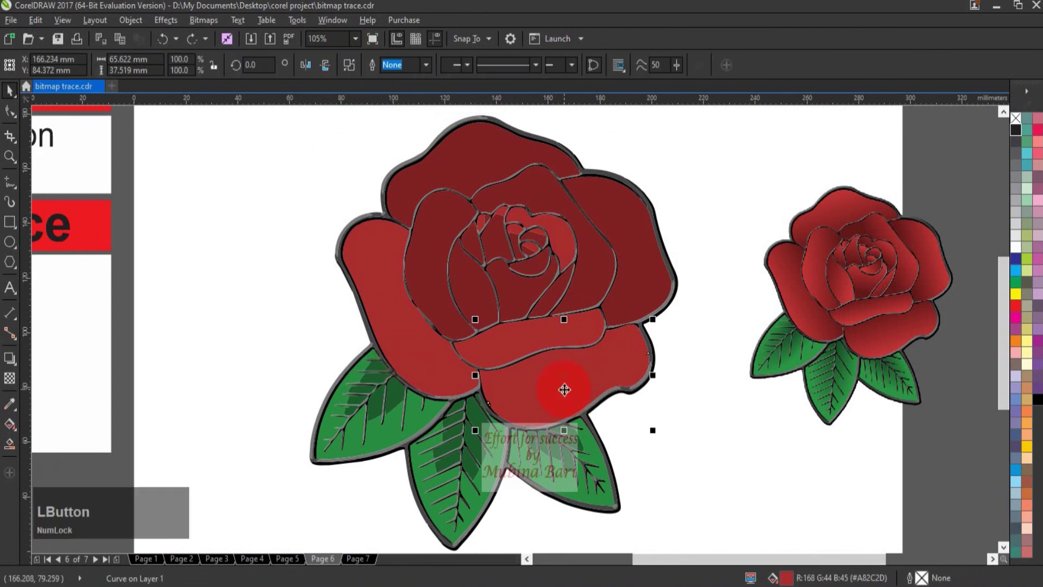
{"action": "left_click", "coordinate": [9, 428]}
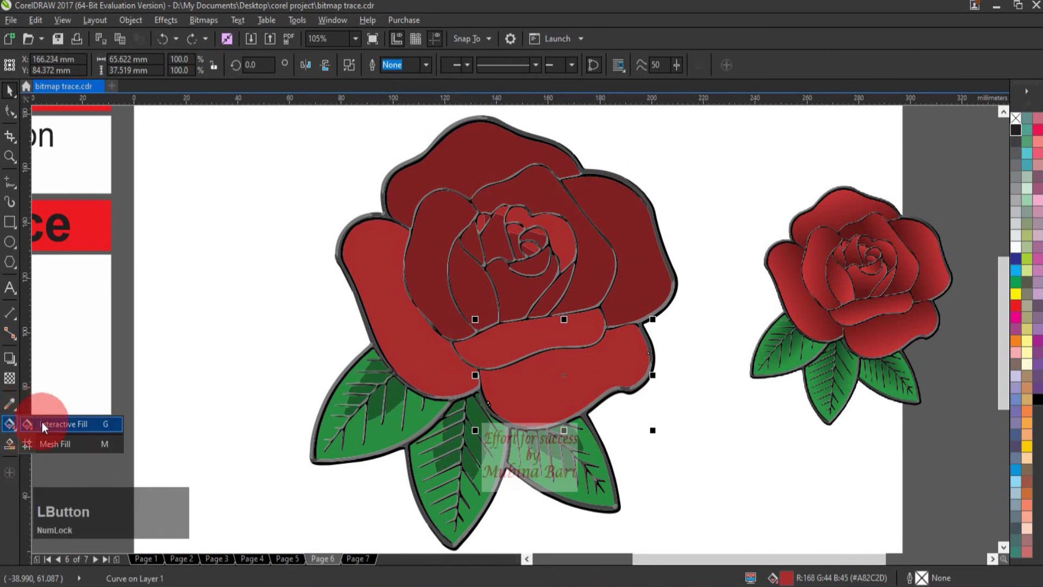
{"action": "left_click", "coordinate": [42, 422]}
{"action": "left_click", "coordinate": [46, 66]}
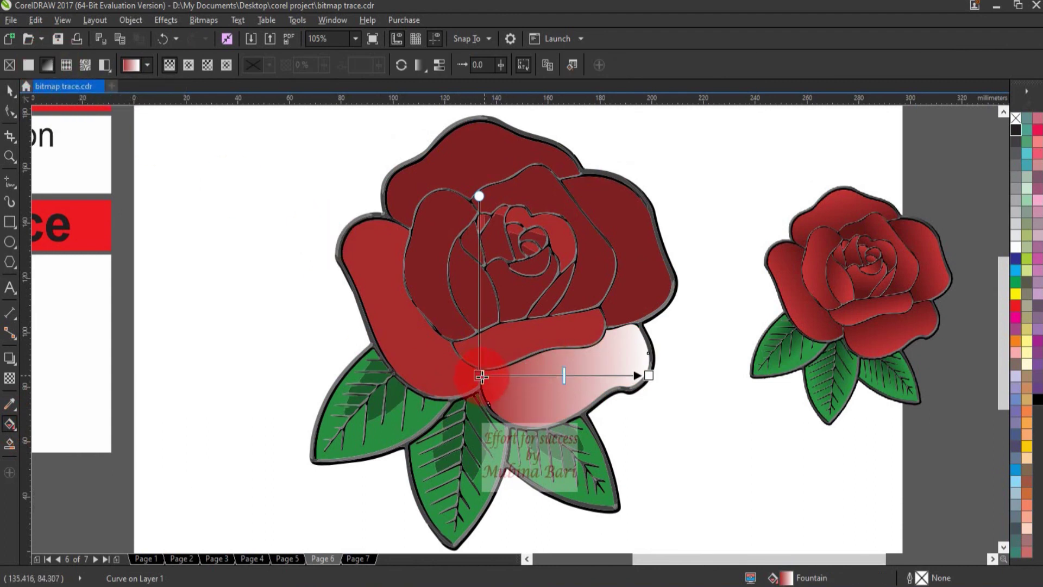
{"action": "left_click_drag", "start_coordinate": [483, 375], "coordinate": [538, 355]}
Step: Recolour the lowest petal's gradient to run from near black to bright red, angled down across the petal
{"action": "left_click", "coordinate": [583, 352]}
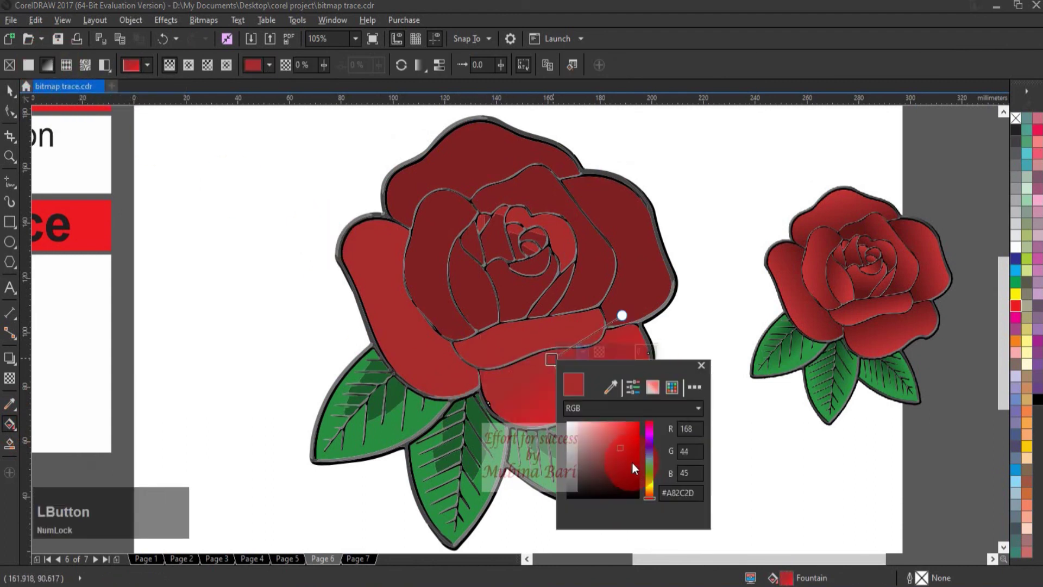
{"action": "left_click", "coordinate": [637, 471]}
{"action": "left_click", "coordinate": [634, 459]}
{"action": "left_click", "coordinate": [701, 366]}
{"action": "left_click_drag", "start_coordinate": [622, 315], "coordinate": [661, 311]}
{"action": "left_click_drag", "start_coordinate": [551, 359], "coordinate": [553, 355]}
{"action": "left_click", "coordinate": [585, 346]}
{"action": "left_click", "coordinate": [636, 470]}
{"action": "left_click", "coordinate": [704, 359]}
{"action": "left_click", "coordinate": [596, 422]}
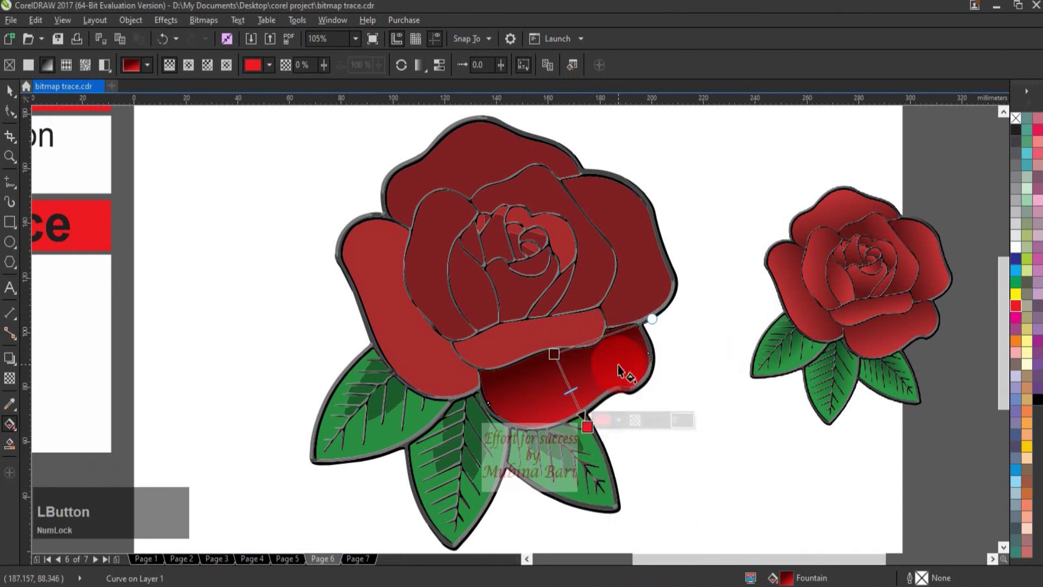
{"action": "left_click", "coordinate": [729, 380]}
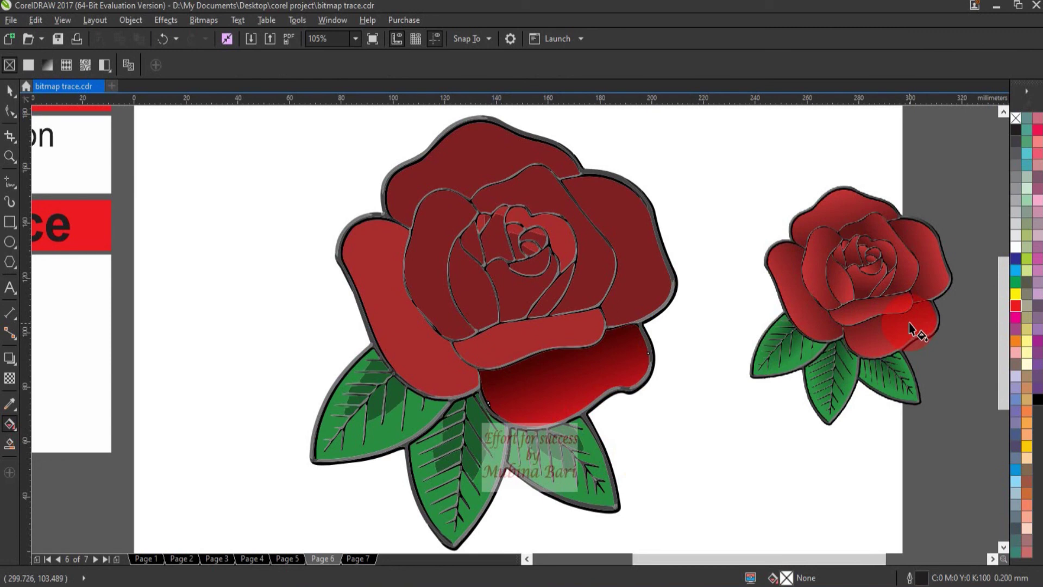
Step: Apply a fountain fill to the left outer petal, fading from red at the outer edge to dark red, with a slight tilt
{"action": "left_click", "coordinate": [10, 90]}
{"action": "left_click", "coordinate": [431, 356]}
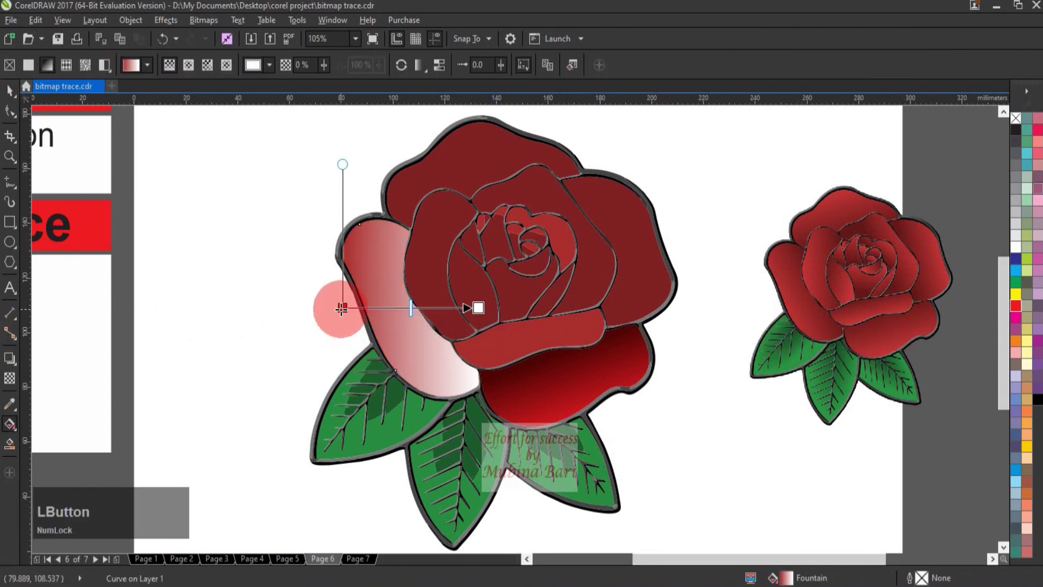
{"action": "left_click", "coordinate": [479, 308]}
{"action": "left_click", "coordinate": [1016, 305]}
{"action": "left_click", "coordinate": [454, 329]}
{"action": "left_click", "coordinate": [503, 442]}
{"action": "left_click_drag", "start_coordinate": [342, 307], "coordinate": [354, 332]}
{"action": "left_click_drag", "start_coordinate": [477, 307], "coordinate": [455, 305]}
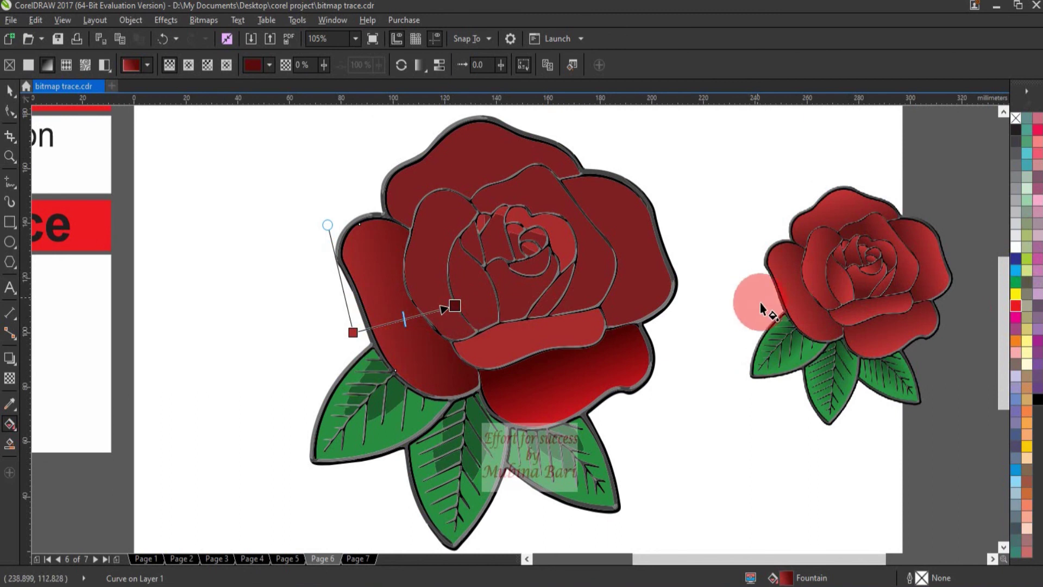
{"action": "left_click", "coordinate": [277, 384]}
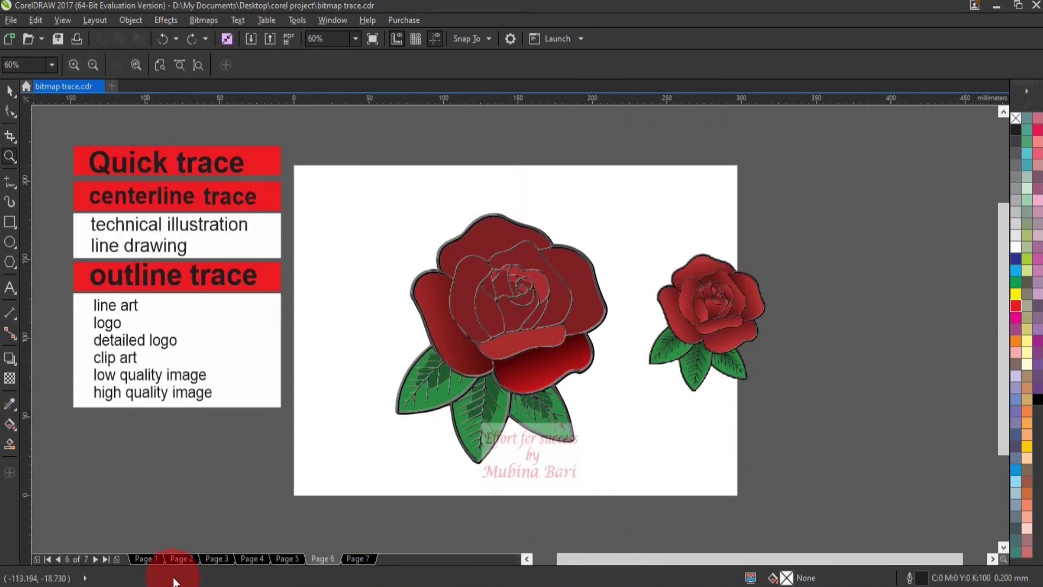
Step: Outline-trace the portrait photo on page 7 as a Low Quality Image with a reduced bitmap, and place the tracing beside the photo
{"action": "left_click", "coordinate": [354, 562]}
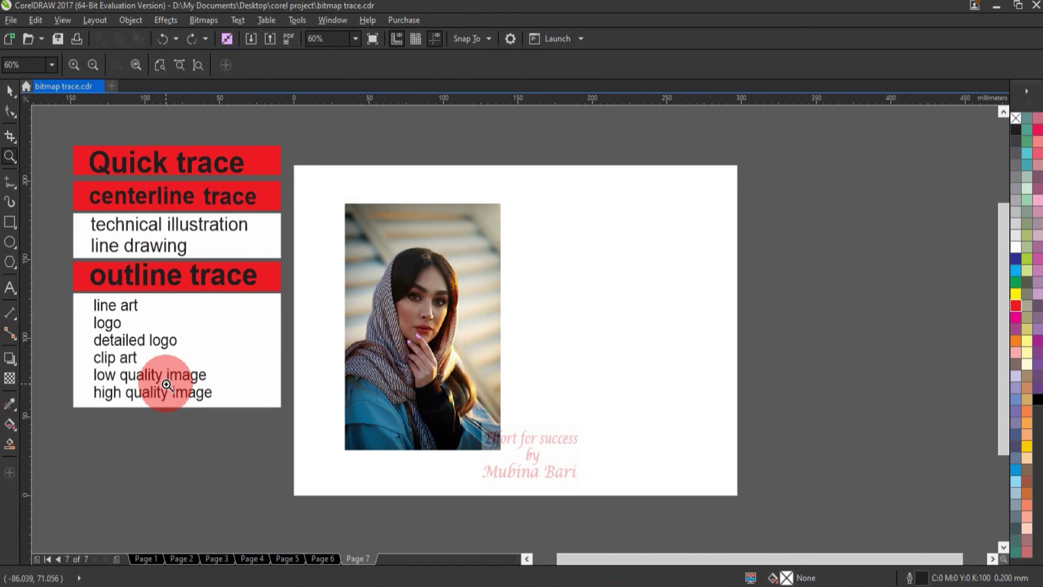
{"action": "left_click", "coordinate": [10, 90]}
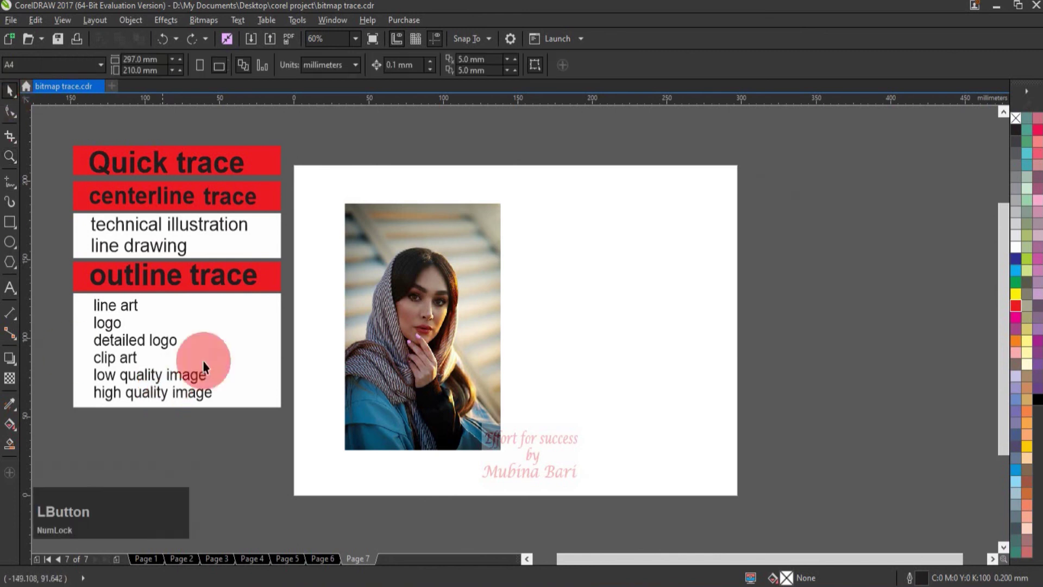
{"action": "left_click", "coordinate": [379, 360]}
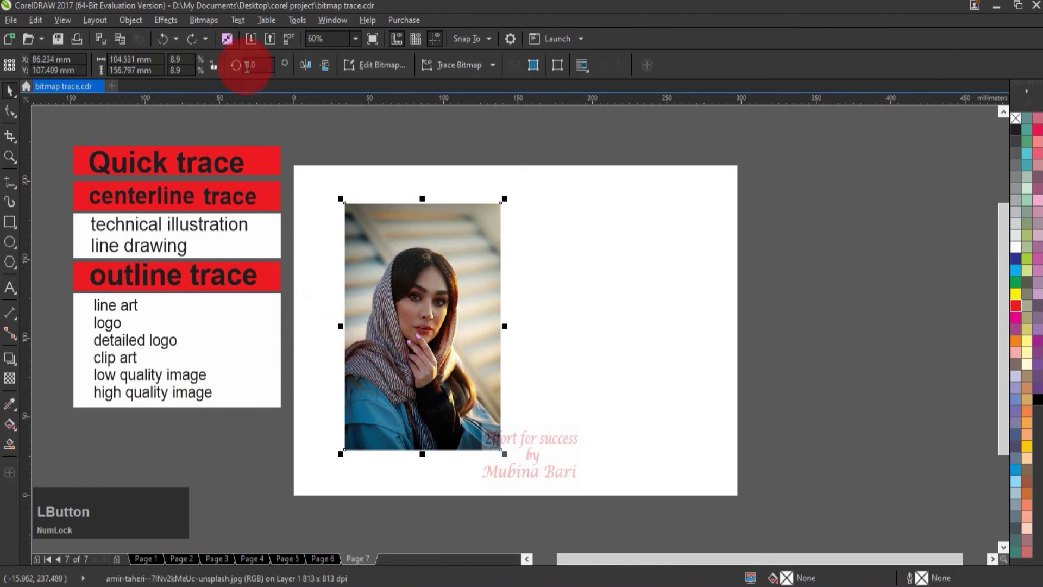
{"action": "left_click", "coordinate": [204, 21]}
{"action": "left_click", "coordinate": [205, 269]}
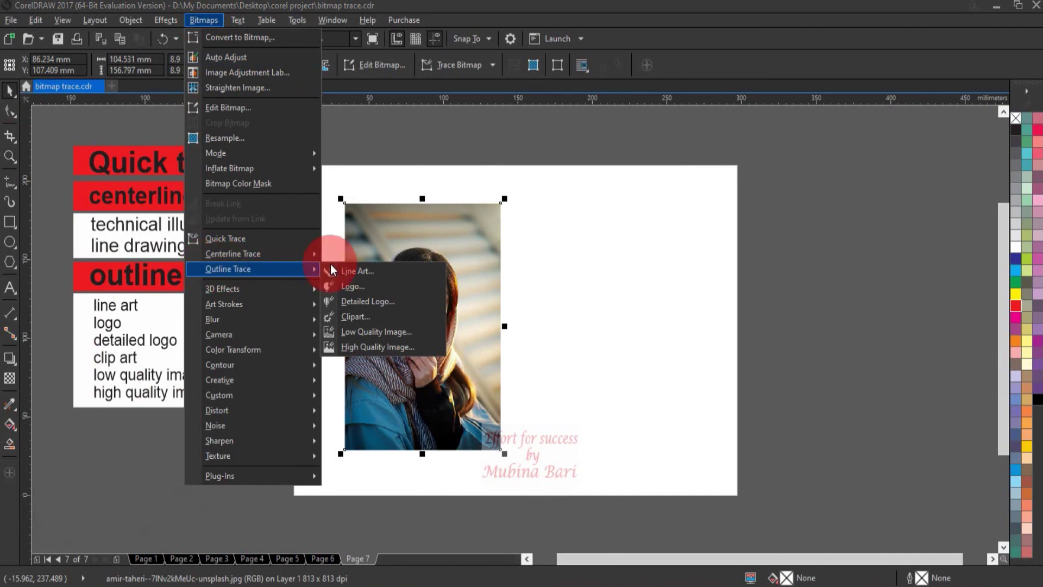
{"action": "left_click", "coordinate": [369, 335]}
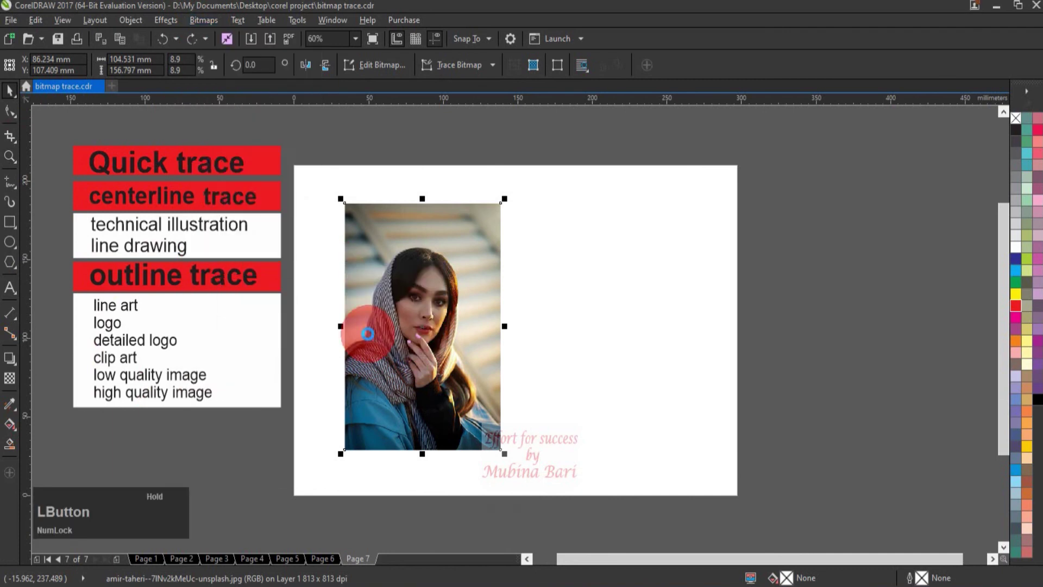
{"action": "left_click", "coordinate": [287, 253]}
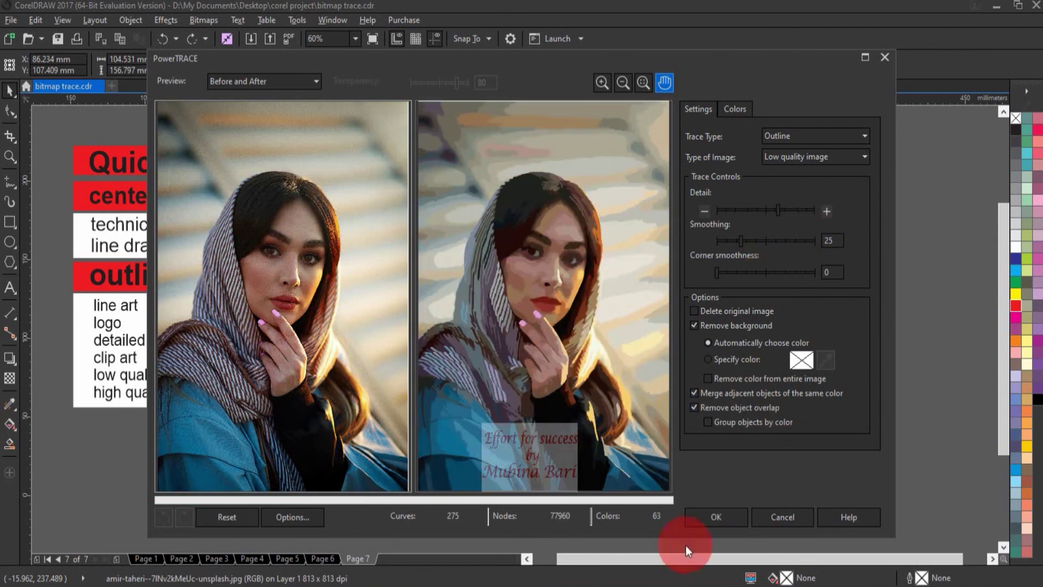
{"action": "left_click", "coordinate": [731, 517]}
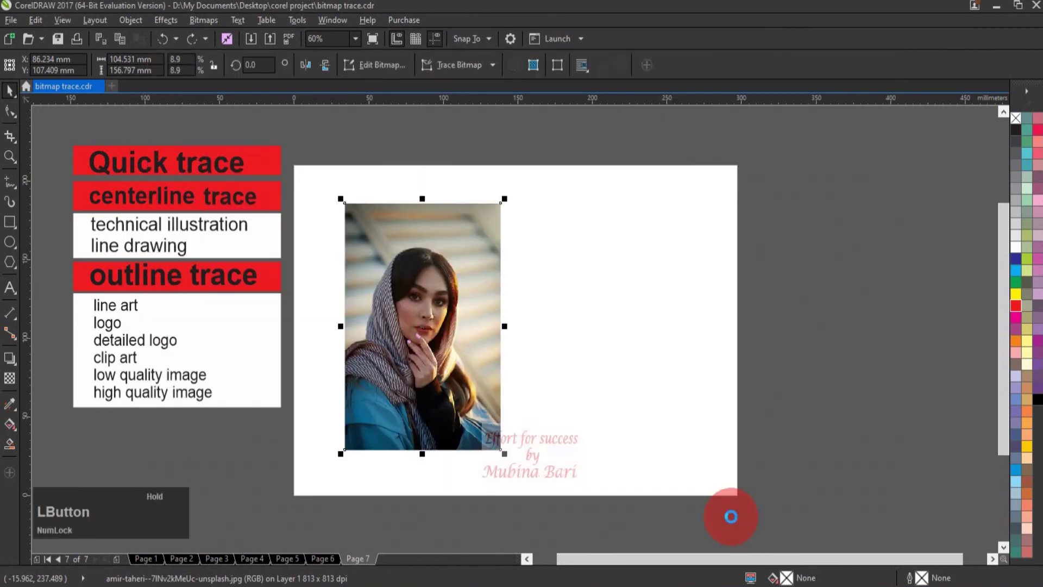
{"action": "left_click", "coordinate": [439, 351]}
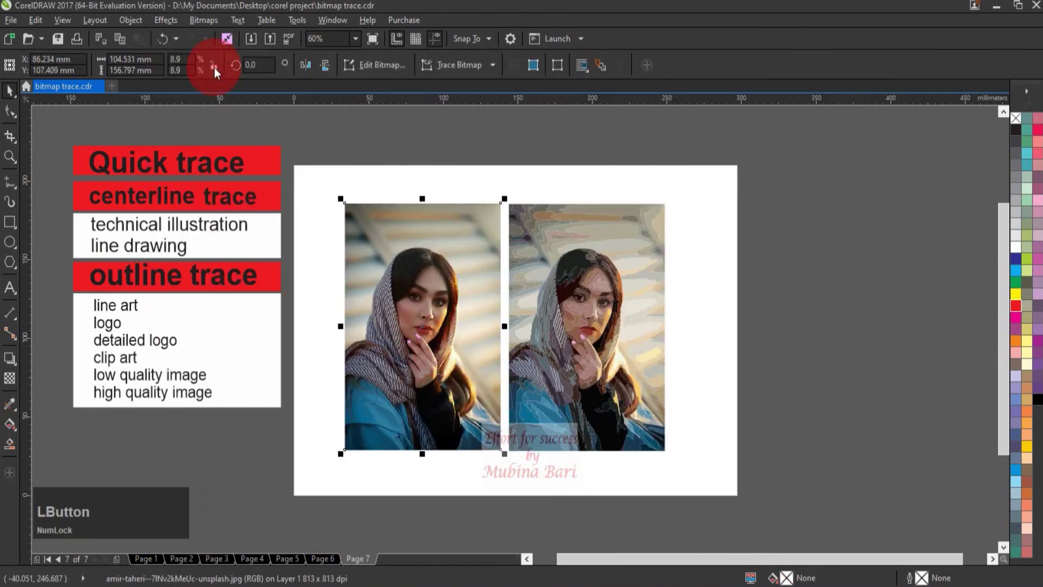
Step: Outline-trace the original portrait photo as a High Quality Image with a reduced bitmap, keeping the preset trace settings
{"action": "left_click", "coordinate": [198, 24]}
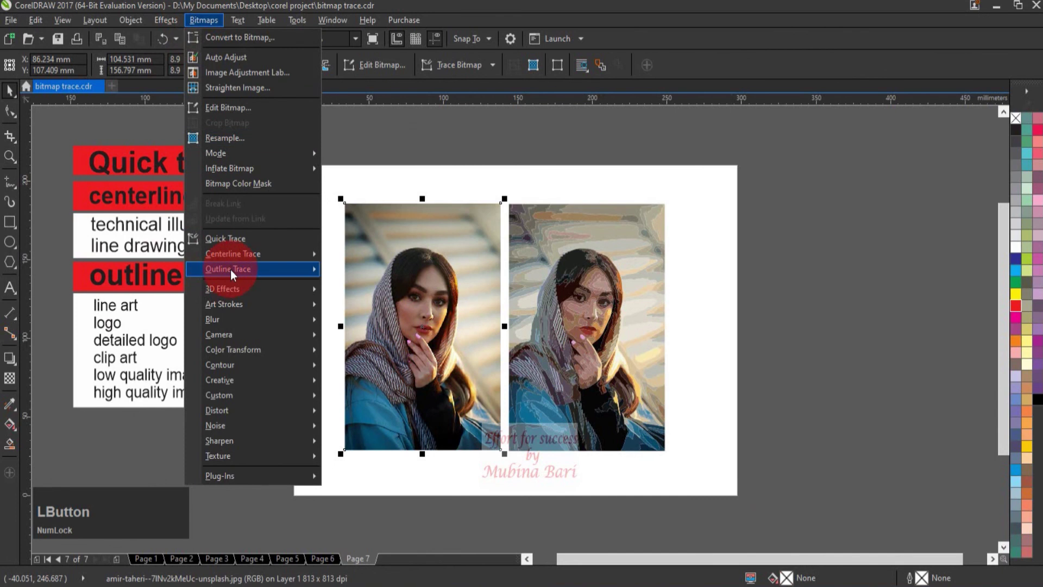
{"action": "mouse_move", "coordinate": [229, 269]}
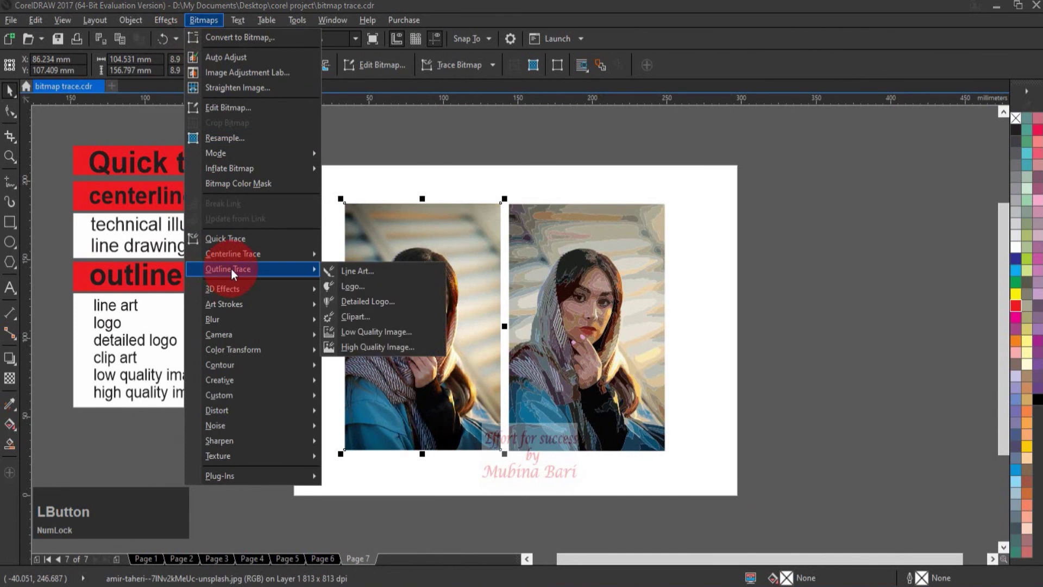
{"action": "left_click", "coordinate": [380, 348]}
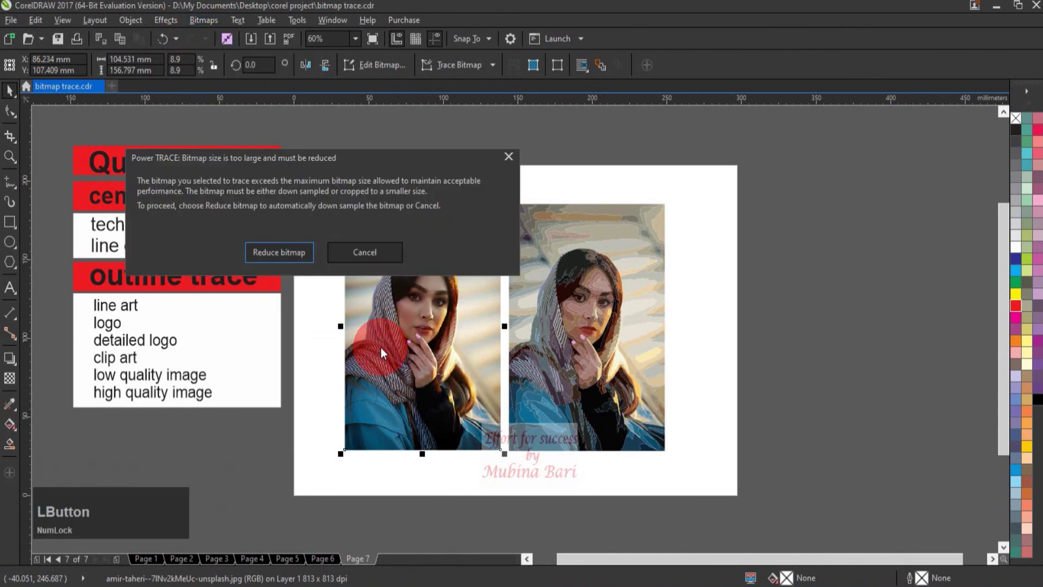
{"action": "left_click", "coordinate": [294, 254]}
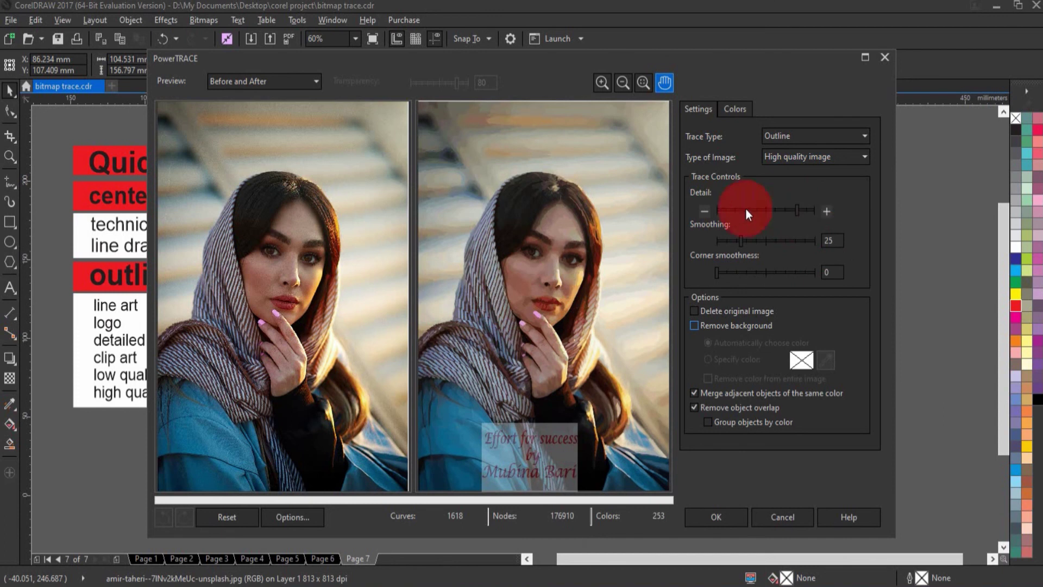
{"action": "left_click", "coordinate": [721, 516]}
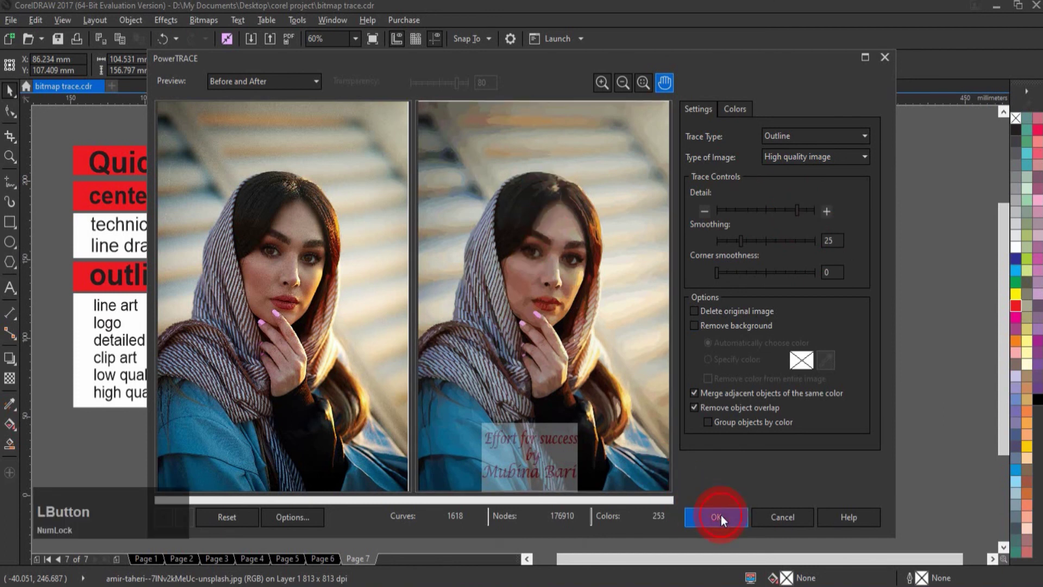
Step: Arrange the portraits in a row, from original photo to low quality tracing to high quality tracing, and compare their detail up close
{"action": "left_click", "coordinate": [399, 296]}
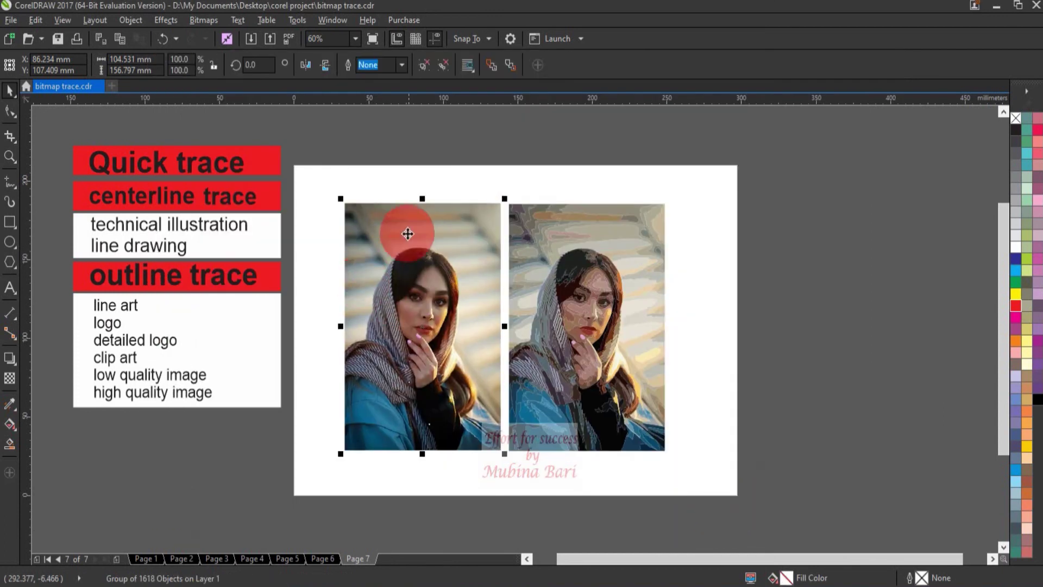
{"action": "left_click_drag", "start_coordinate": [409, 307], "coordinate": [732, 320]}
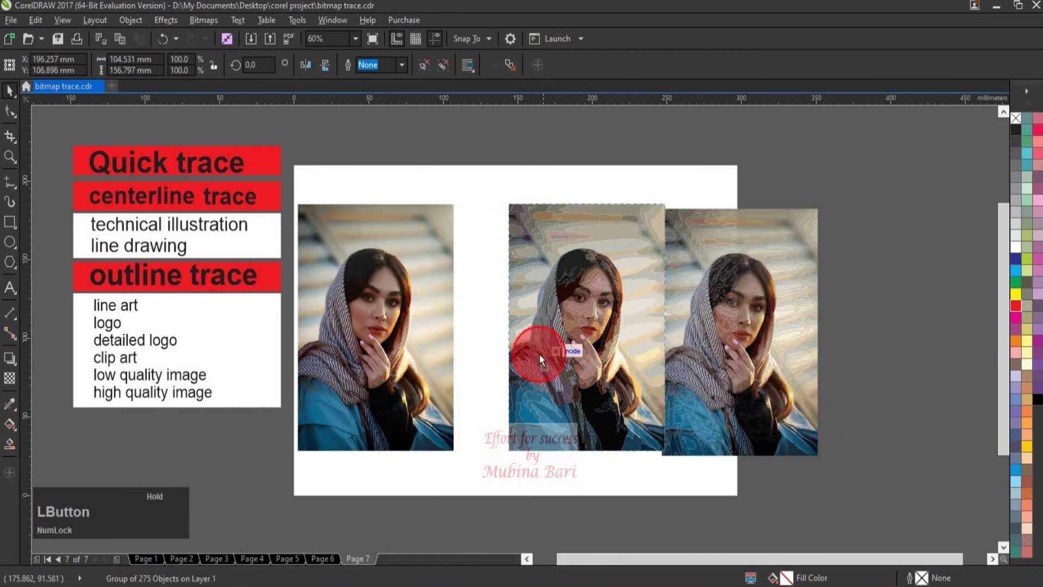
{"action": "left_click_drag", "start_coordinate": [539, 354], "coordinate": [489, 348]}
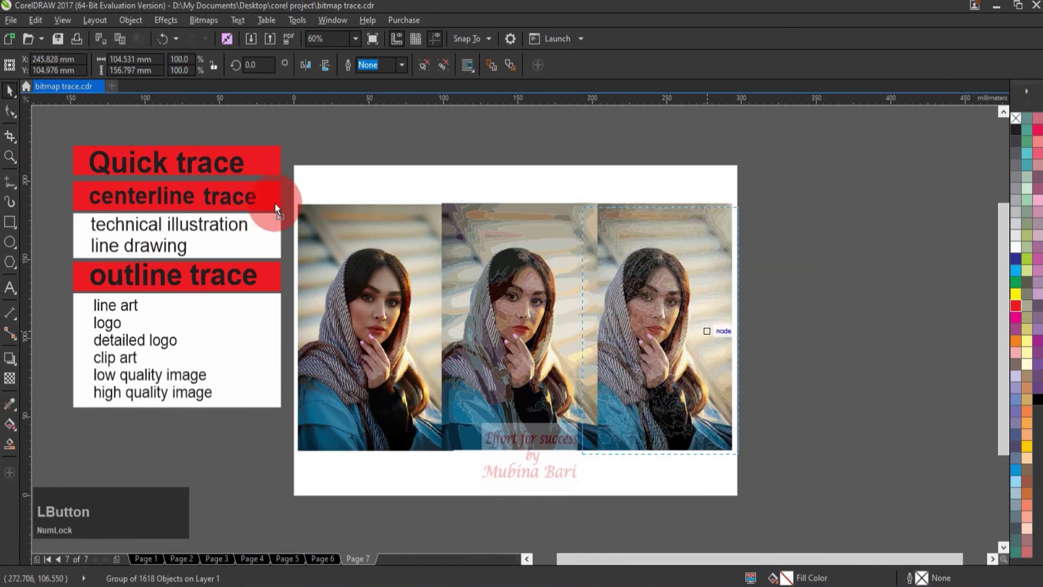
{"action": "left_click", "coordinate": [10, 156]}
{"action": "left_click", "coordinate": [546, 237]}
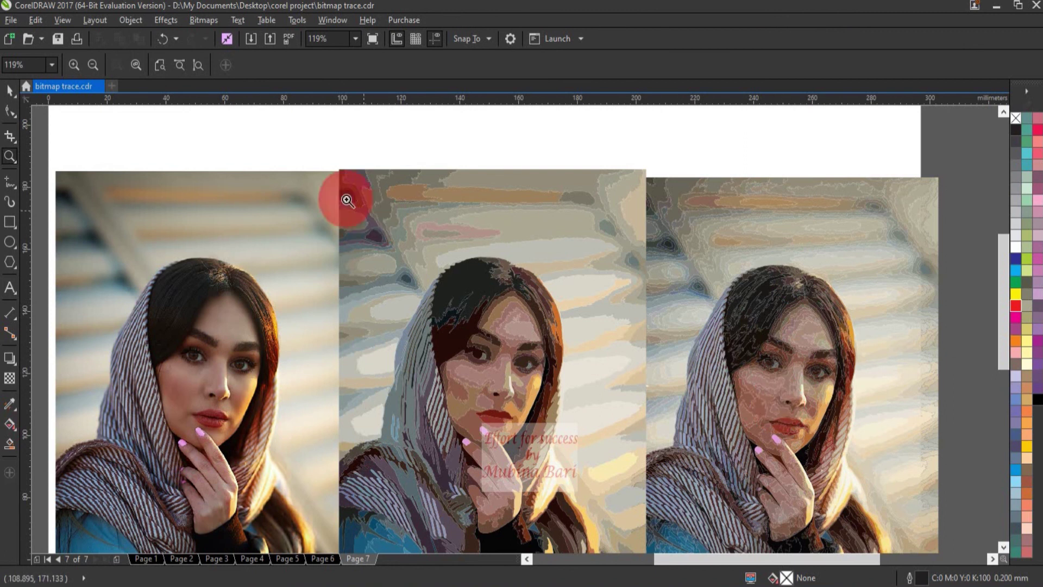
{"action": "left_click", "coordinate": [159, 64]}
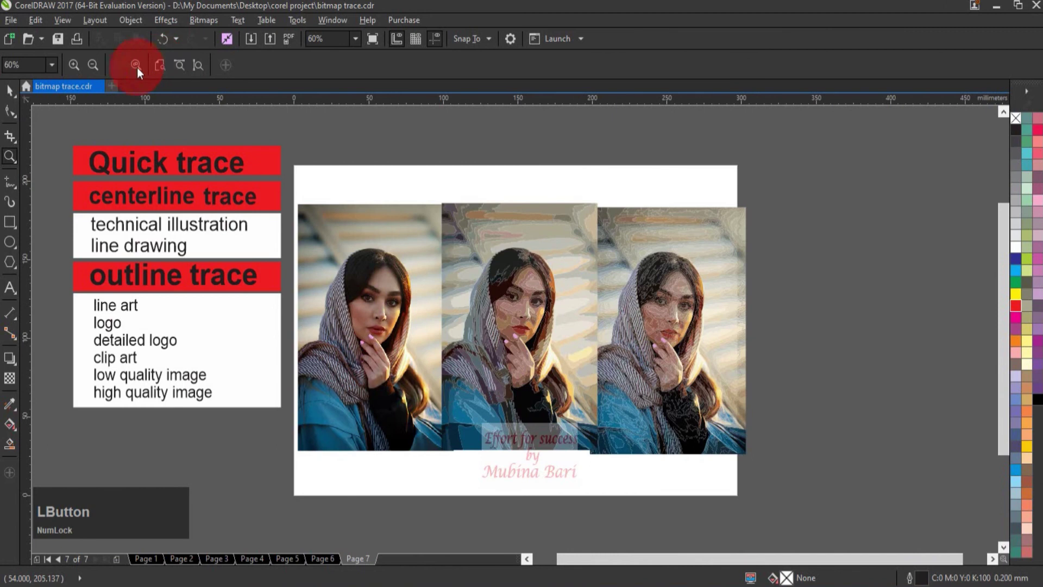